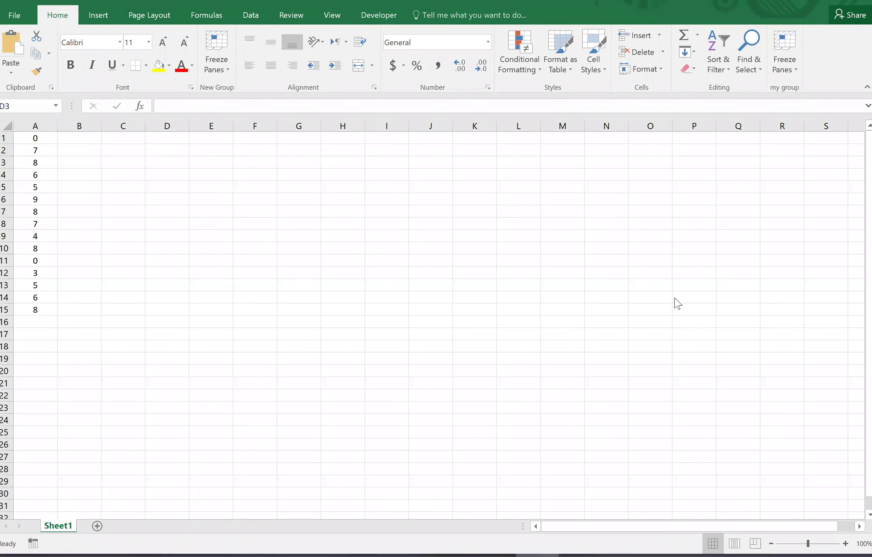
Step: Switch to the stastics.pdf guide and scroll through it
{"action": "key", "text": "alt+Tab"}
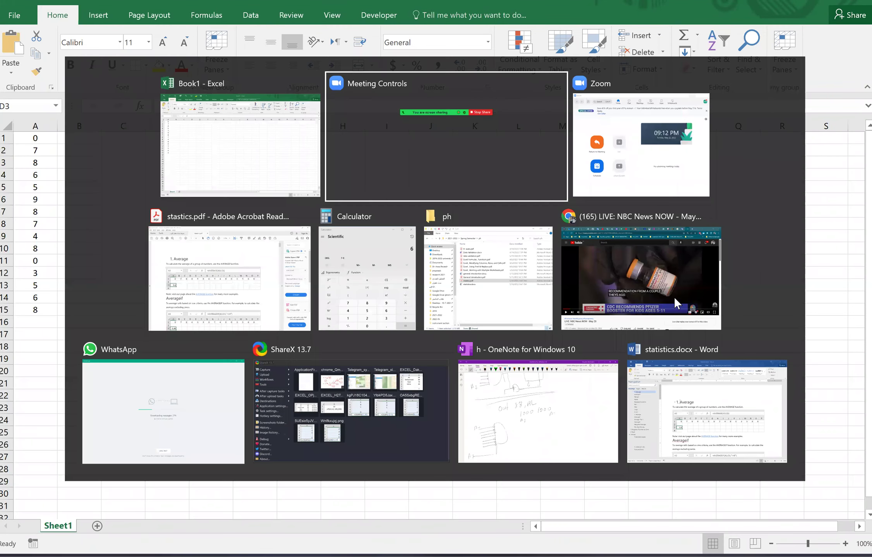
{"action": "key", "text": "alt+Tab"}
{"action": "key", "text": "alt+Tab"}
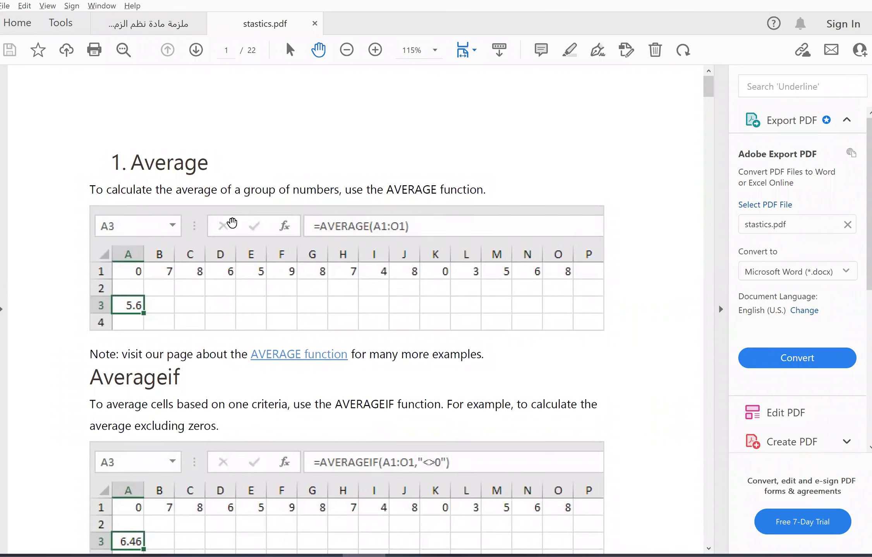
{"action": "scroll", "coordinate": [219, 297], "scroll_direction": "down", "scroll_amount": 1}
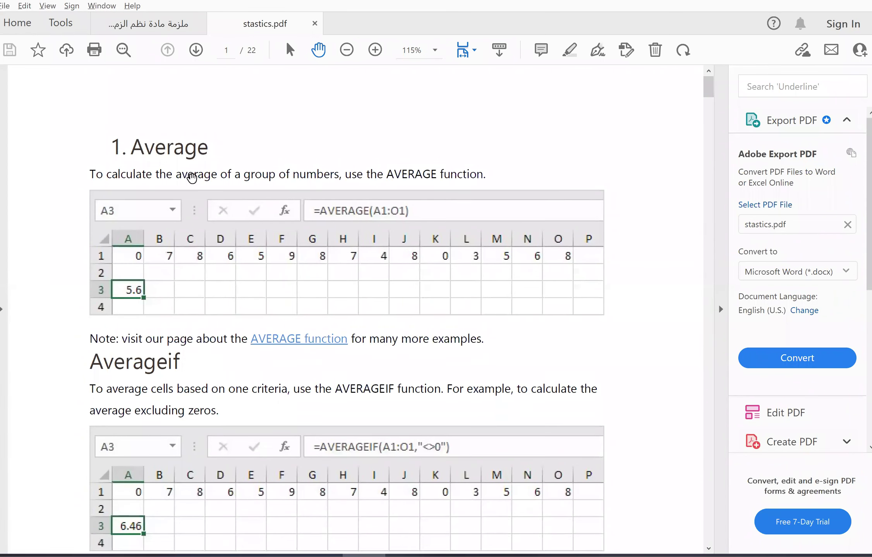
{"action": "scroll", "coordinate": [252, 409], "scroll_direction": "down", "scroll_amount": 4}
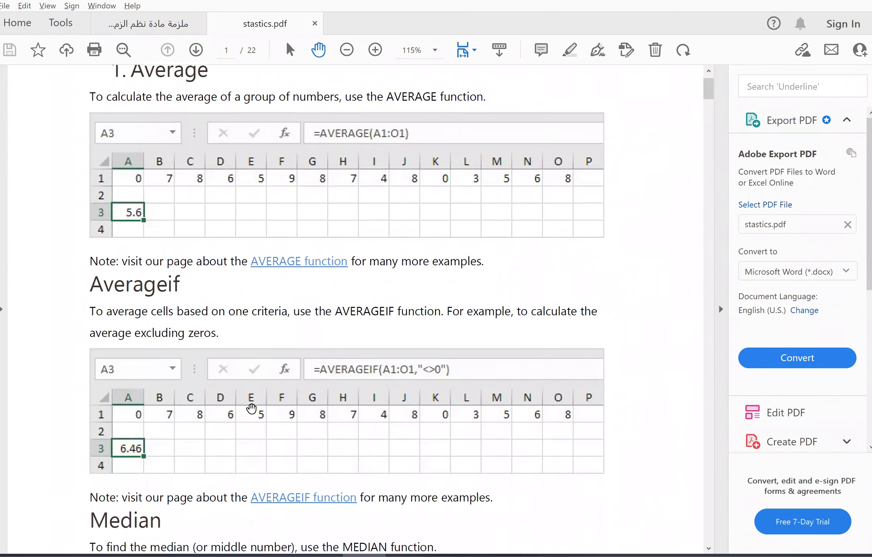
{"action": "scroll", "coordinate": [252, 409], "scroll_direction": "up", "scroll_amount": 2}
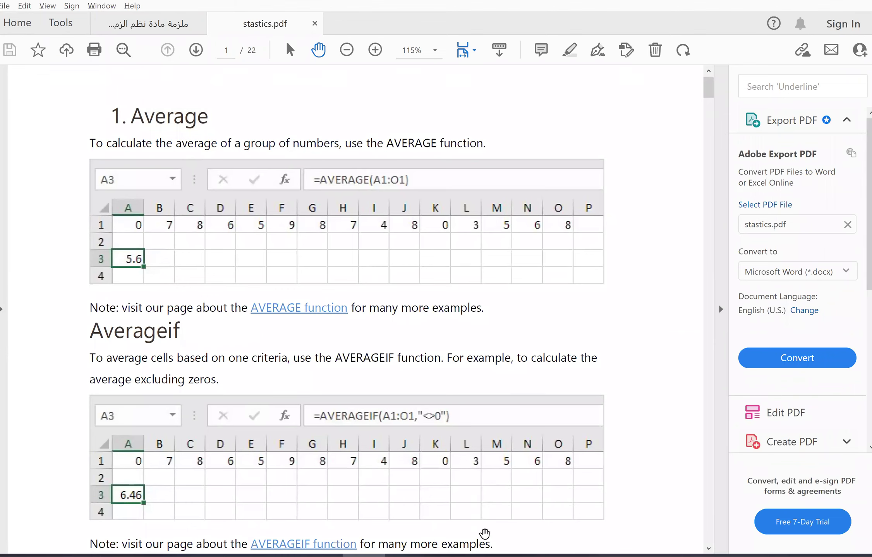
Step: Snap Excel to the right half and the PDF guide to the left, showing the =AVERAGE example
{"action": "left_click", "coordinate": [516, 480]}
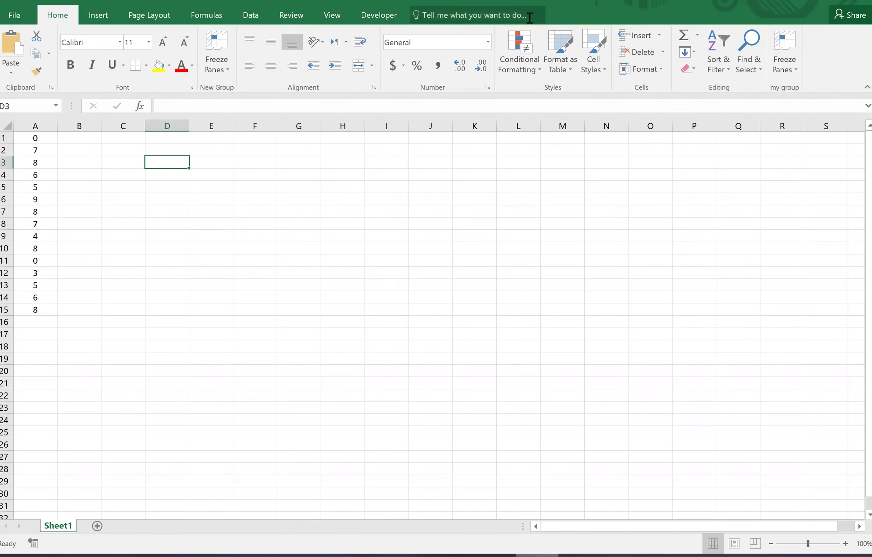
{"action": "left_click_drag", "start_coordinate": [568, 20], "coordinate": [870, 17]}
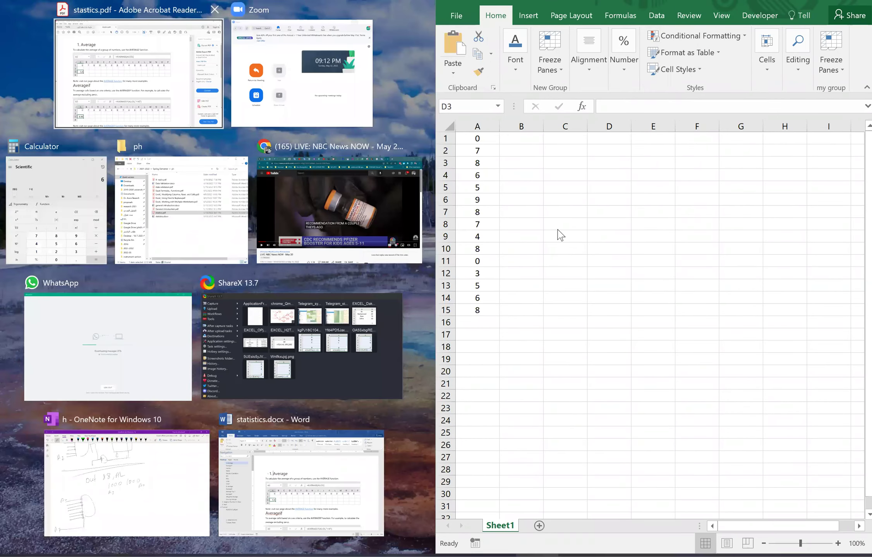
{"action": "key", "text": "Return"}
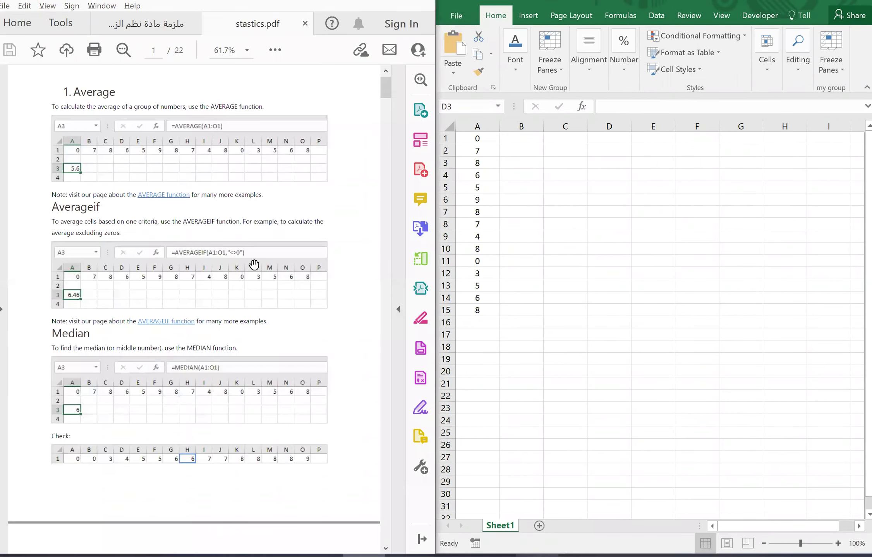
{"action": "scroll", "coordinate": [254, 265], "scroll_direction": "up", "scroll_amount": 1, "text": "ctrl"}
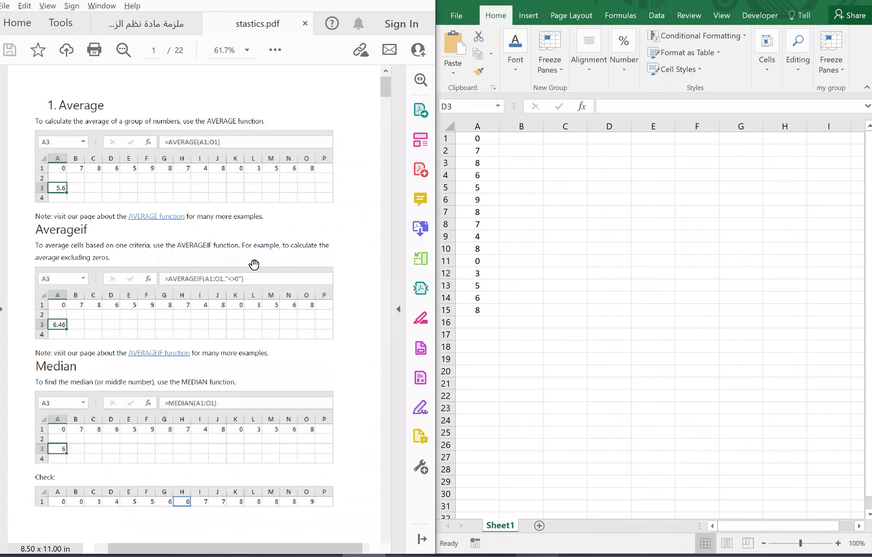
{"action": "scroll", "coordinate": [254, 264], "scroll_direction": "up", "scroll_amount": 1, "text": "ctrl"}
{"action": "scroll", "coordinate": [253, 264], "scroll_direction": "up", "scroll_amount": 2, "text": "ctrl"}
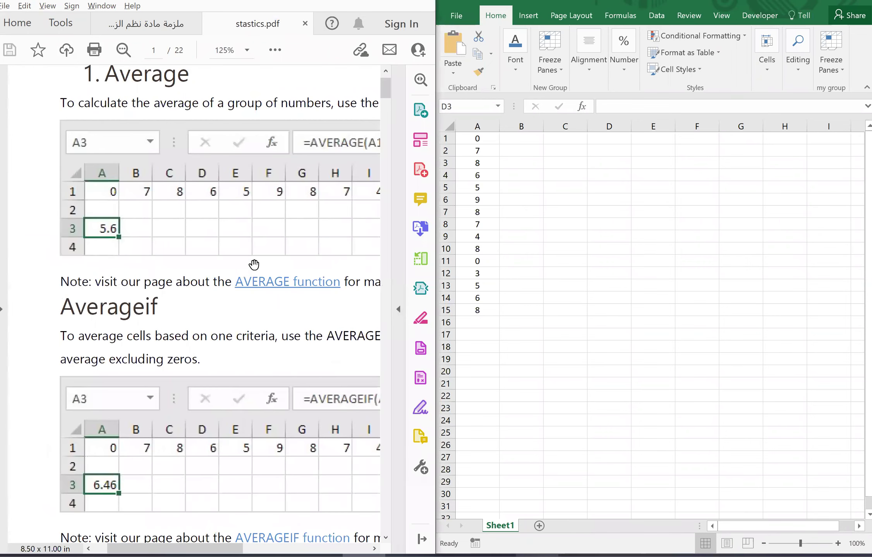
{"action": "scroll", "coordinate": [253, 264], "scroll_direction": "up", "scroll_amount": 2}
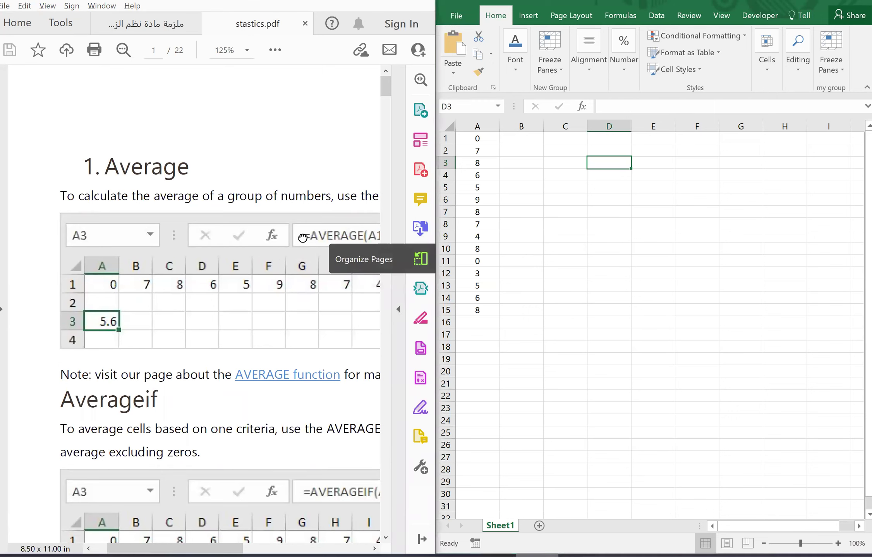
{"action": "scroll", "coordinate": [303, 237], "scroll_direction": "right", "scroll_amount": 1}
{"action": "scroll", "coordinate": [303, 236], "scroll_direction": "right", "scroll_amount": 1}
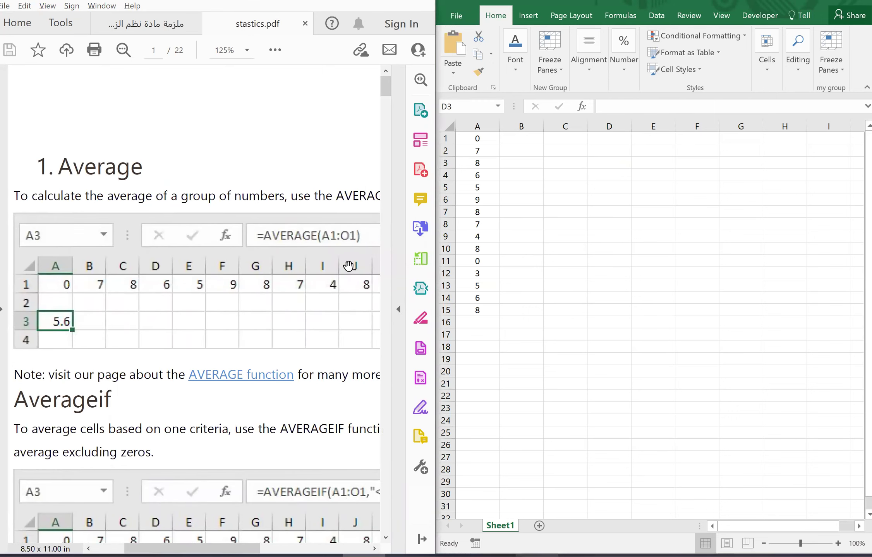
Step: Select the numbers in A1:A15 and start an AVERAGE formula in A18
{"action": "left_click", "coordinate": [492, 147]}
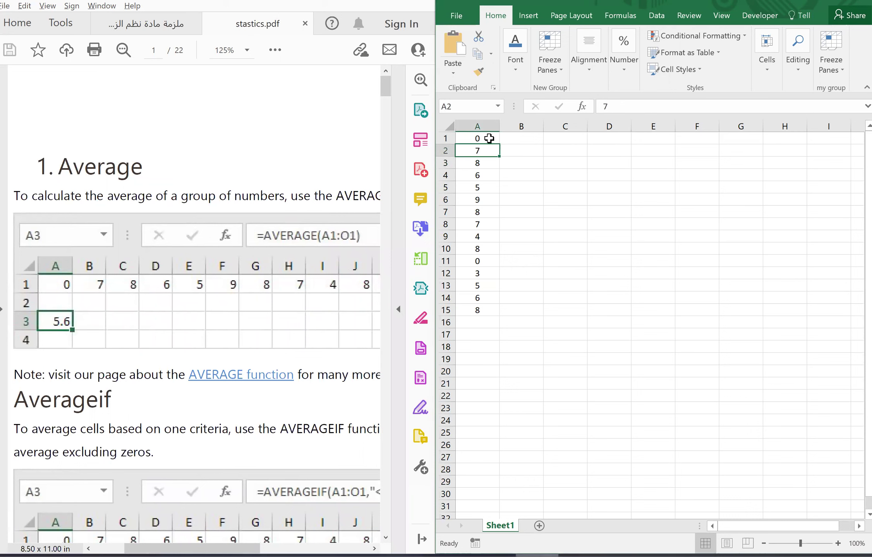
{"action": "left_click_drag", "start_coordinate": [489, 134], "coordinate": [488, 310]}
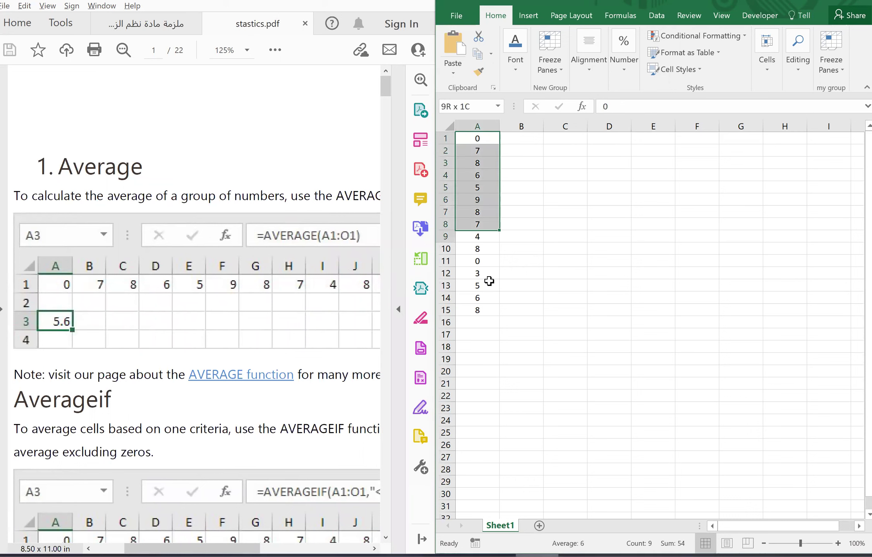
{"action": "left_click", "coordinate": [489, 356]}
{"action": "left_click", "coordinate": [490, 347]}
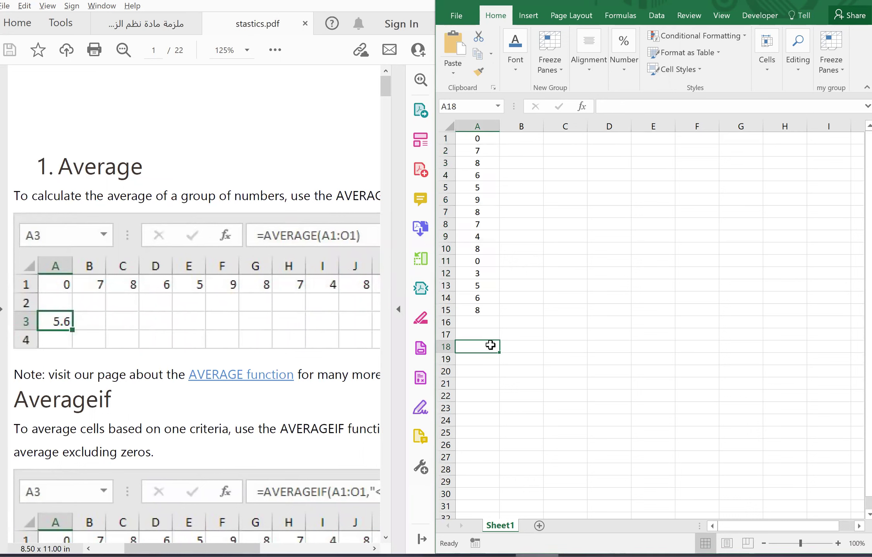
{"action": "type", "text": "=av"}
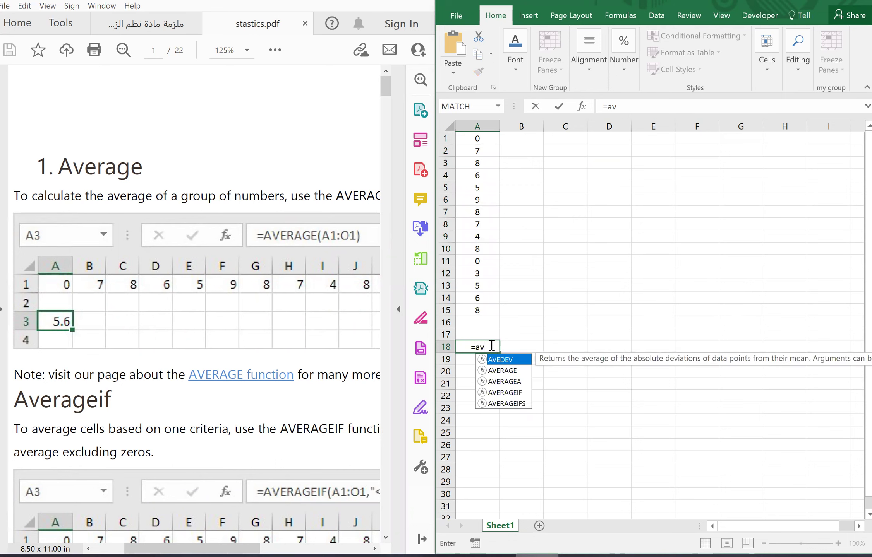
{"action": "key", "text": "Down"}
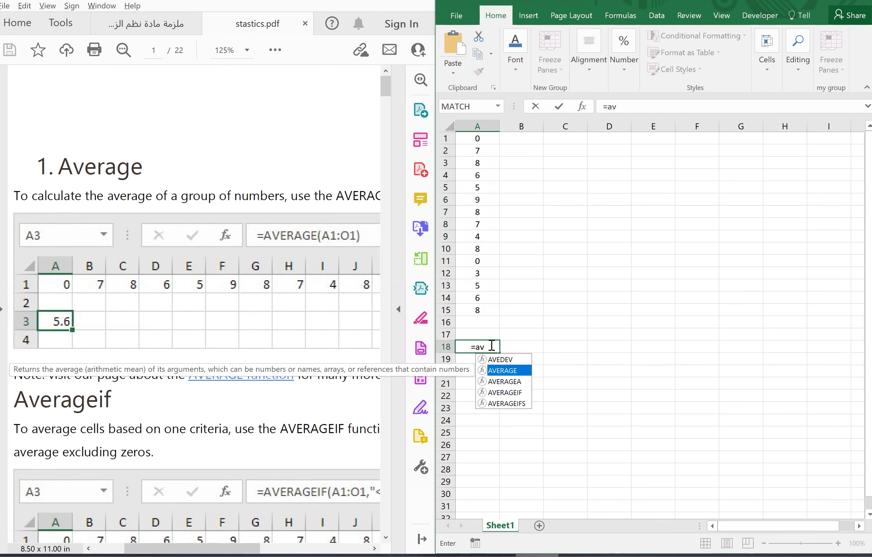
{"action": "key", "text": "Tab"}
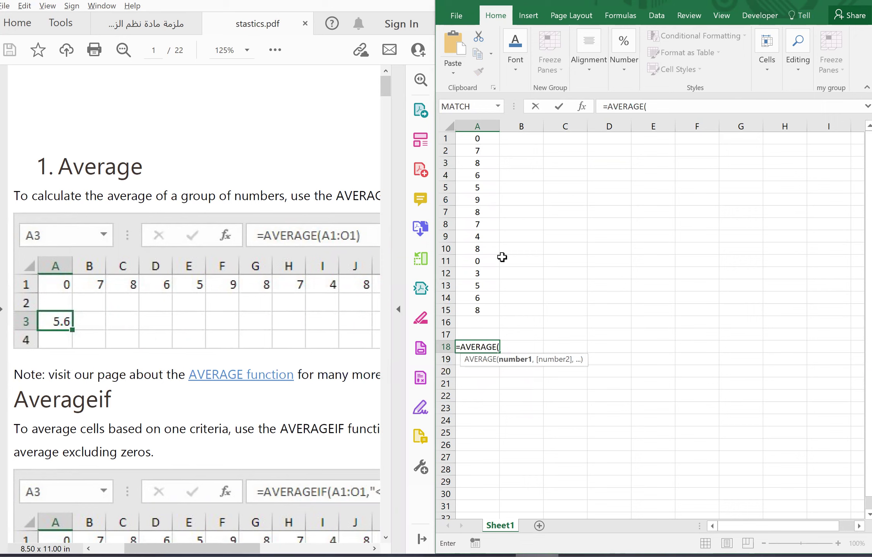
Step: Complete =AVERAGE(A1:A15) in A18 and check its result of 5.6
{"action": "left_click", "coordinate": [484, 144]}
{"action": "left_click_drag", "start_coordinate": [484, 144], "coordinate": [478, 314]}
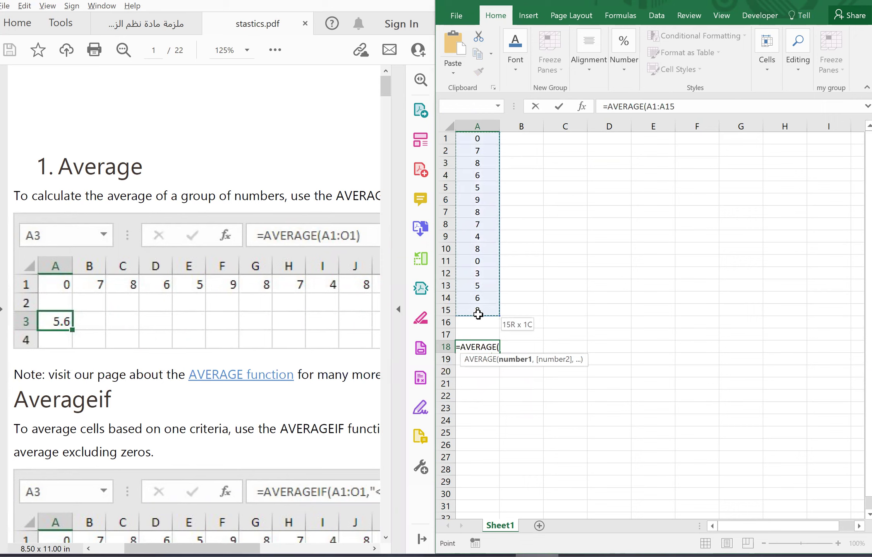
{"action": "key", "text": "Return"}
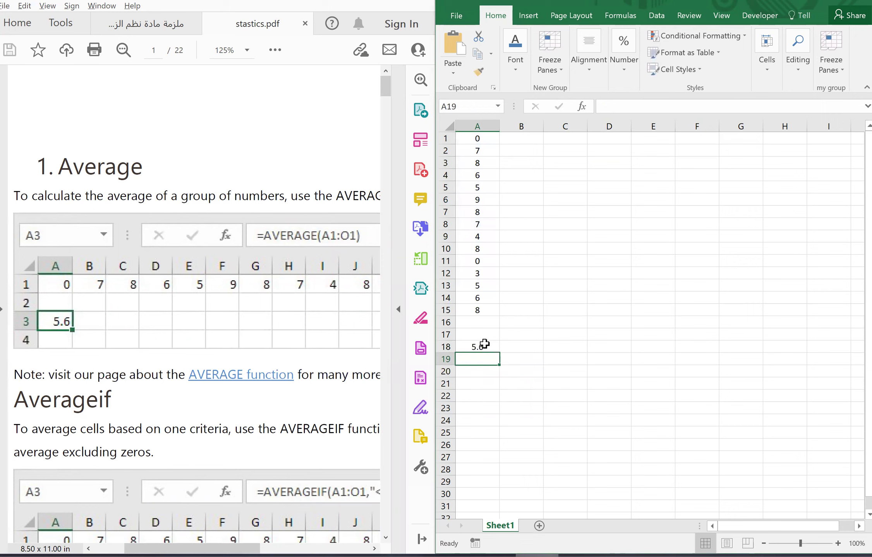
{"action": "left_click", "coordinate": [482, 345]}
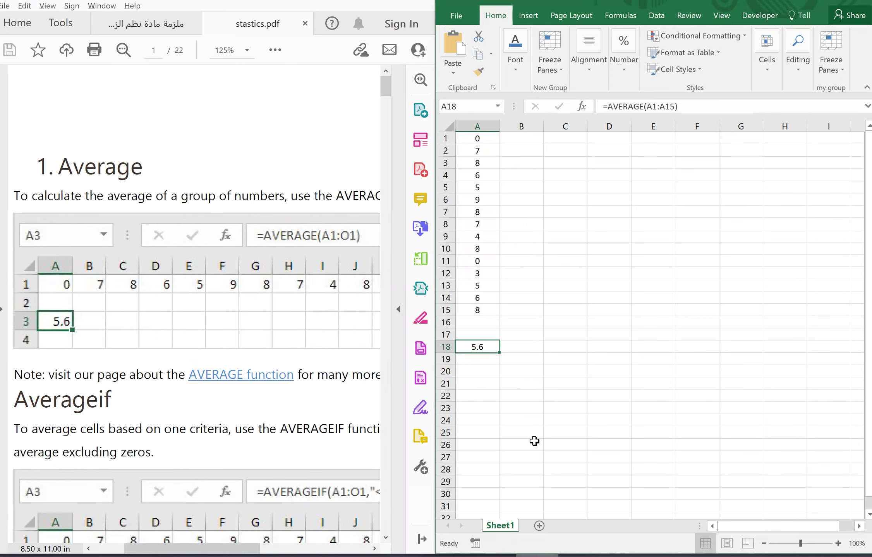
{"action": "scroll", "coordinate": [202, 300], "scroll_direction": "down", "scroll_amount": 2}
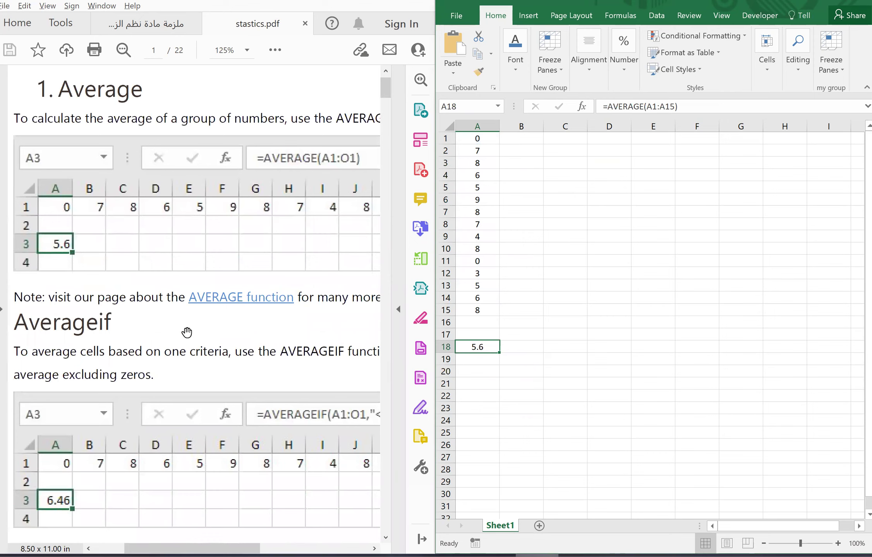
{"action": "scroll", "coordinate": [265, 334], "scroll_direction": "down", "scroll_amount": 1}
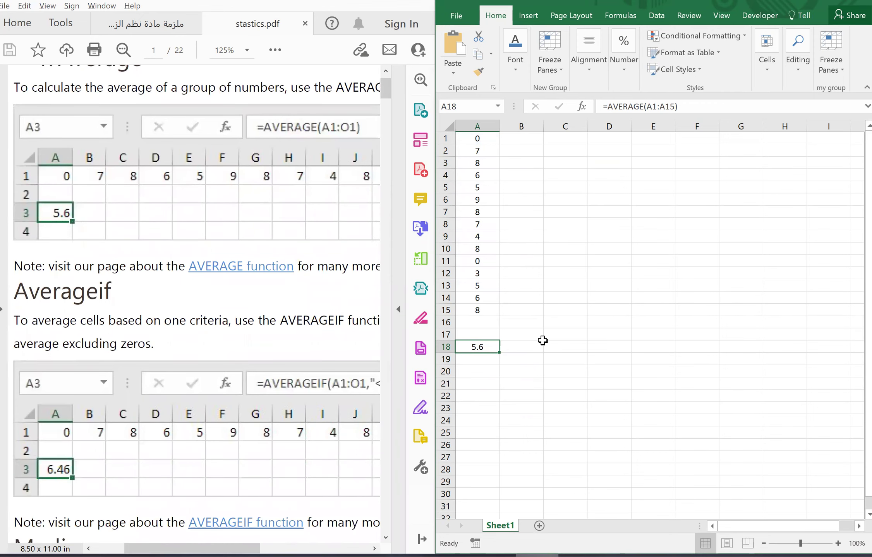
Step: Widen column A and enter the label 'avarage' in B18
{"action": "left_click_drag", "start_coordinate": [499, 123], "coordinate": [561, 128]}
{"action": "left_click", "coordinate": [527, 357]}
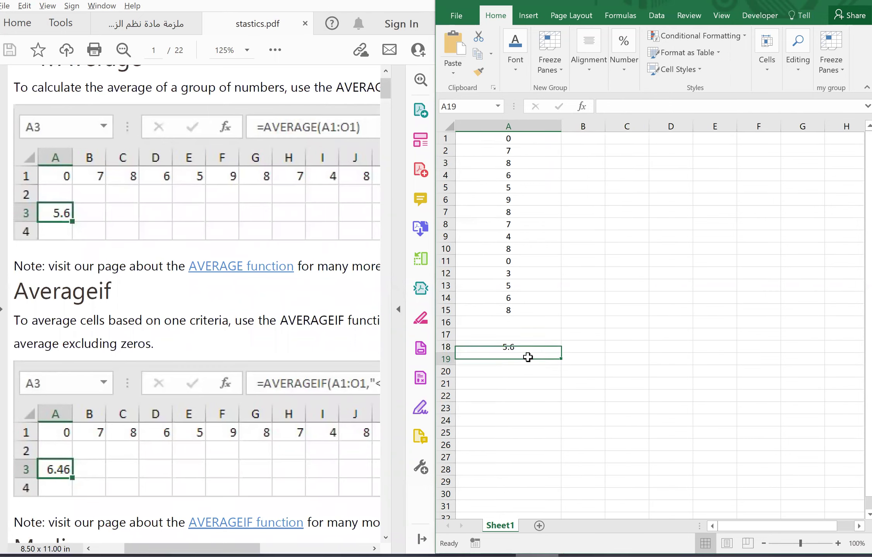
{"action": "left_click", "coordinate": [577, 347]}
{"action": "type", "text": "avarage"}
{"action": "key", "text": "Return"}
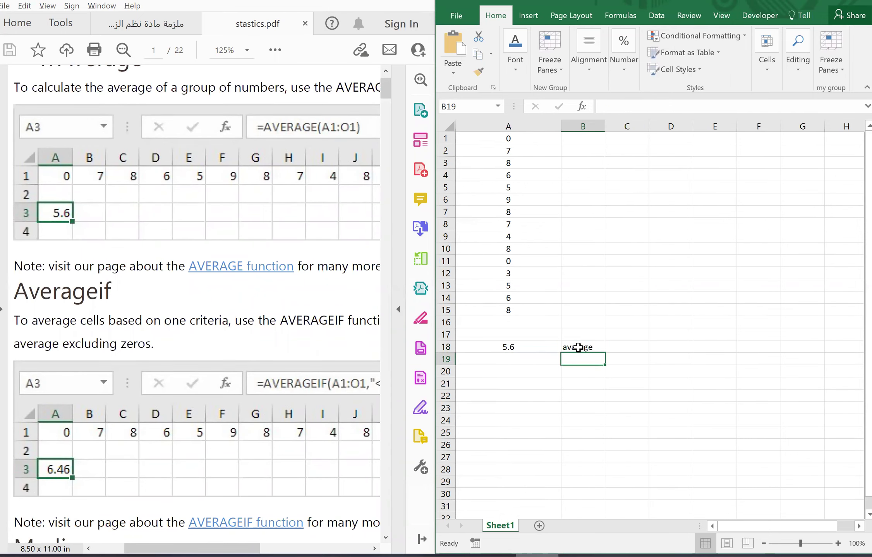
Step: Label B19 'avarageif' and begin a new formula in A19
{"action": "type", "text": "av"}
{"action": "key", "text": "Tab"}
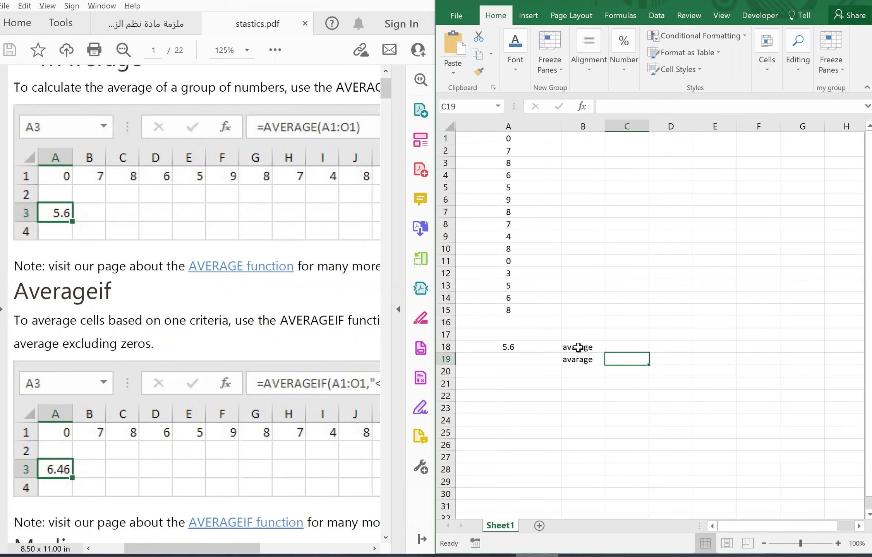
{"action": "double_click", "coordinate": [584, 359]}
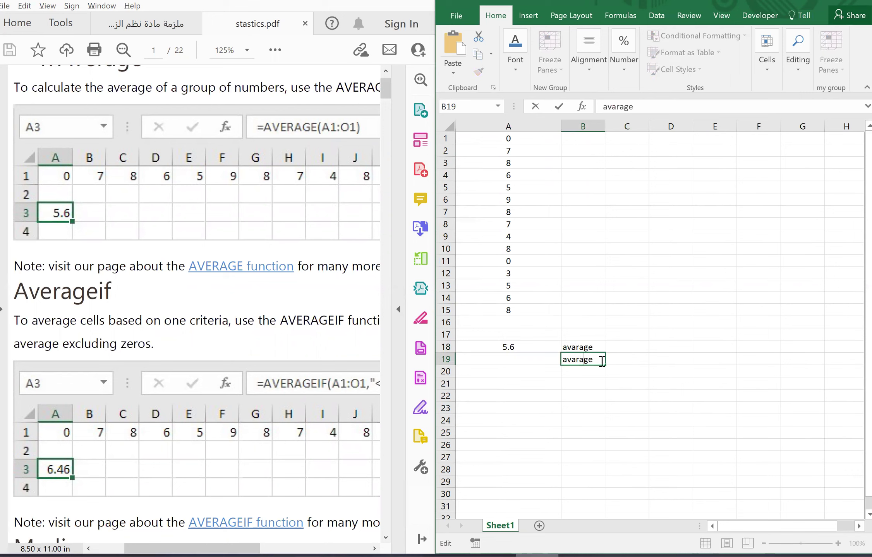
{"action": "type", "text": "if"}
{"action": "key", "text": "Return"}
{"action": "key", "text": "Left"}
{"action": "key", "text": "Up"}
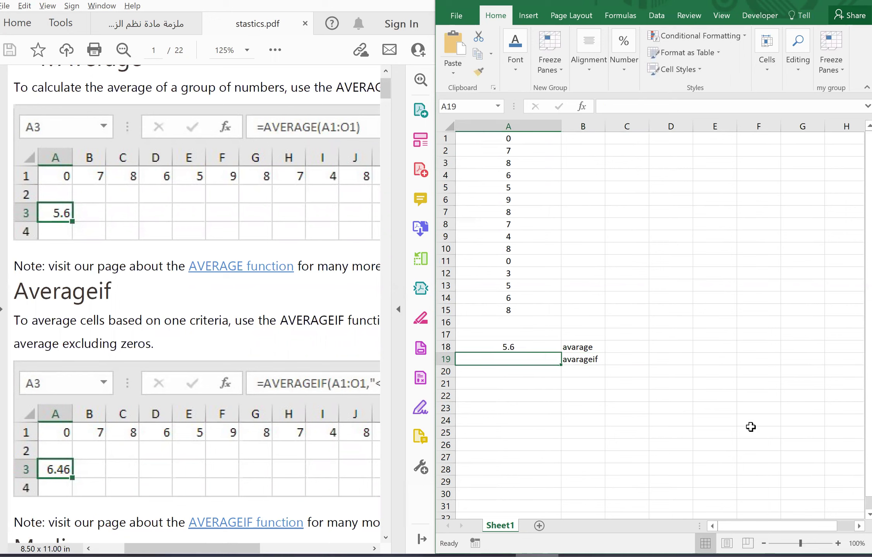
{"action": "type", "text": "="}
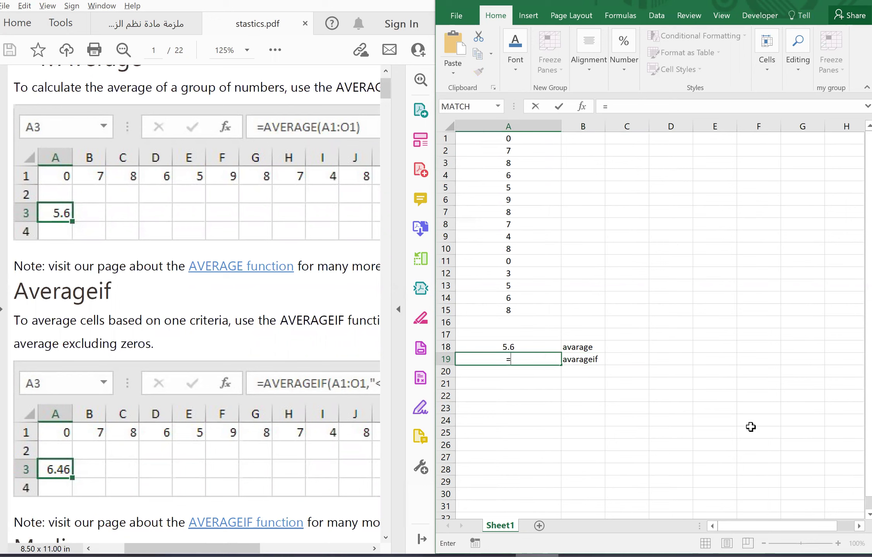
{"action": "type", "text": "aq"}
Step: Enter =AVERAGEIF(A1:A15,"<8") in A19, which returns 4.3
{"action": "key", "text": "BackSpace"}
{"action": "key", "text": "BackSpace"}
{"action": "type", "text": "ave"}
{"action": "key", "text": "Down"}
{"action": "key", "text": "Down"}
{"action": "key", "text": "Down"}
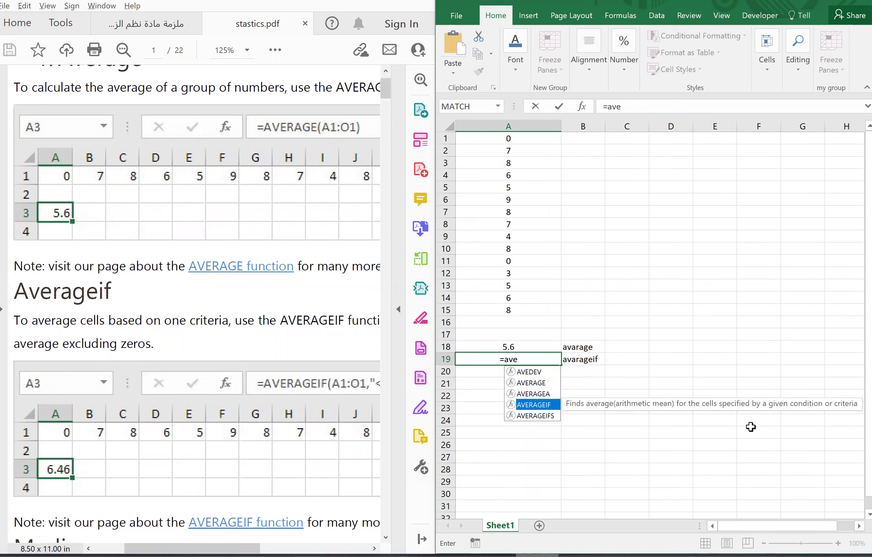
{"action": "key", "text": "Tab"}
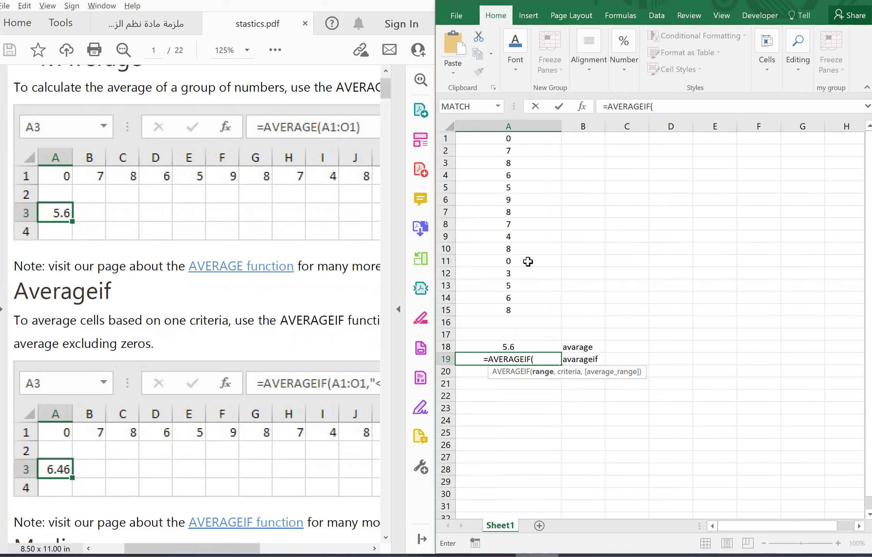
{"action": "left_click_drag", "start_coordinate": [519, 136], "coordinate": [520, 309]}
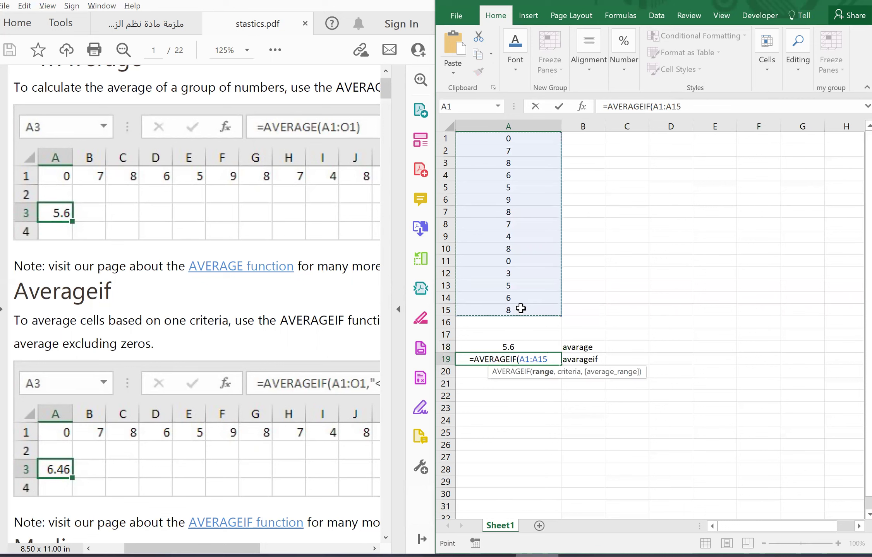
{"action": "type", "text": ","}
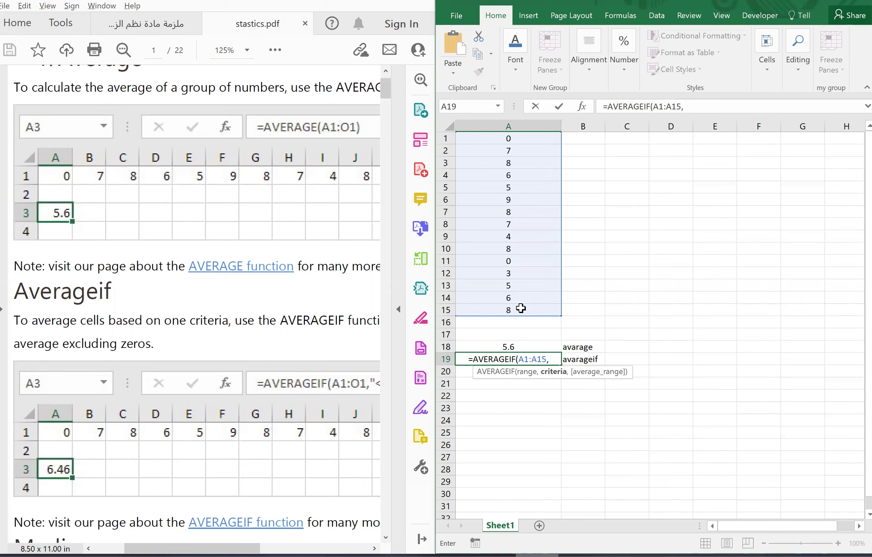
{"action": "type", "text": "<"}
{"action": "key", "text": "BackSpace"}
{"action": "type", "text": "\"<"}
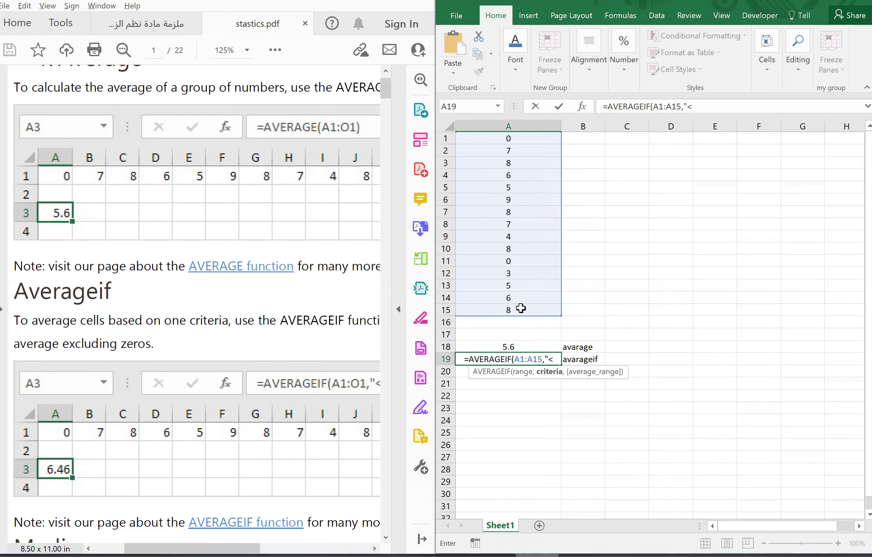
{"action": "type", "text": "8"}
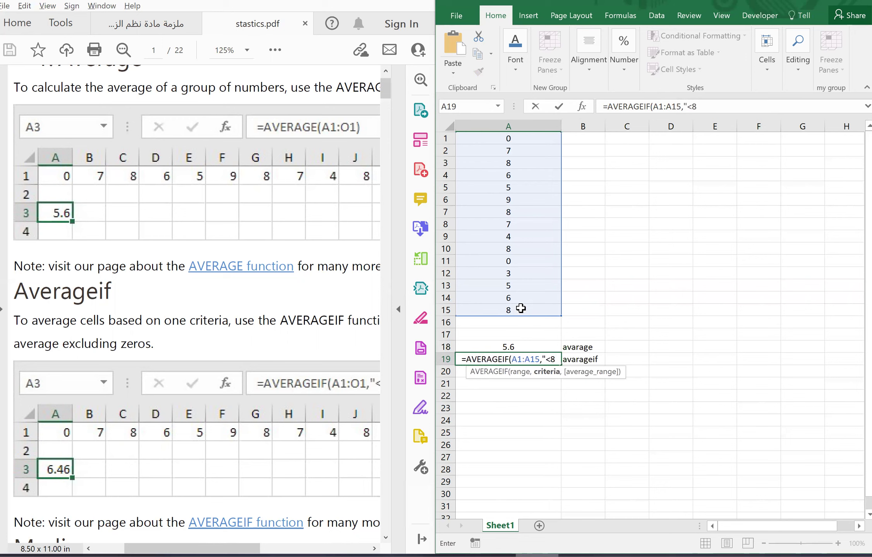
{"action": "type", "text": "\")"}
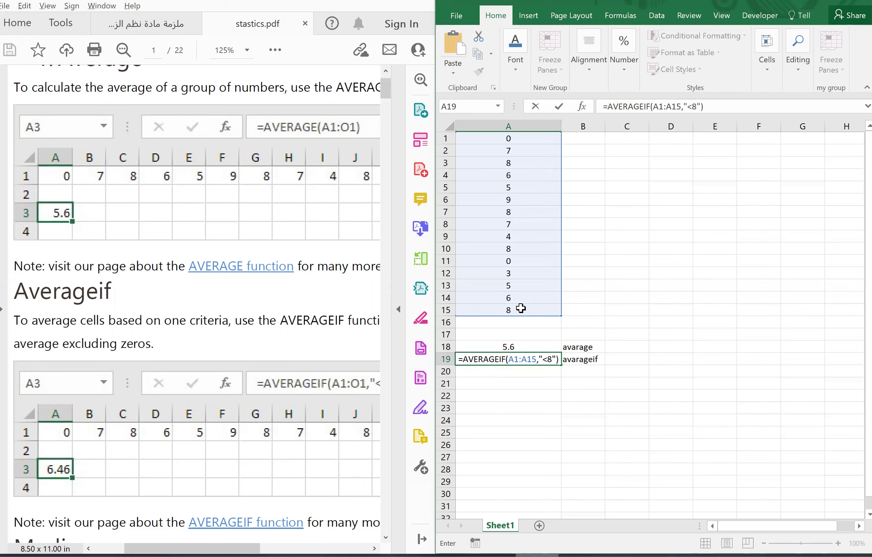
{"action": "key", "text": "Return"}
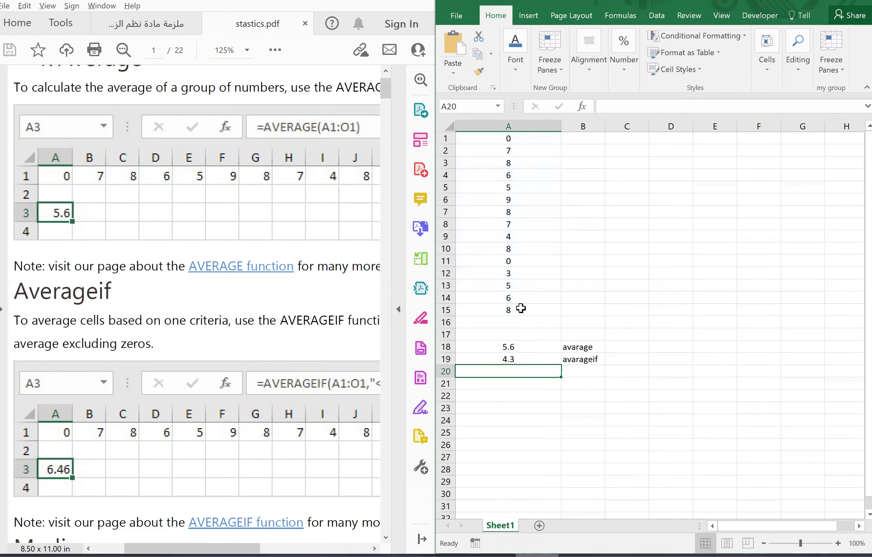
{"action": "left_click", "coordinate": [526, 359]}
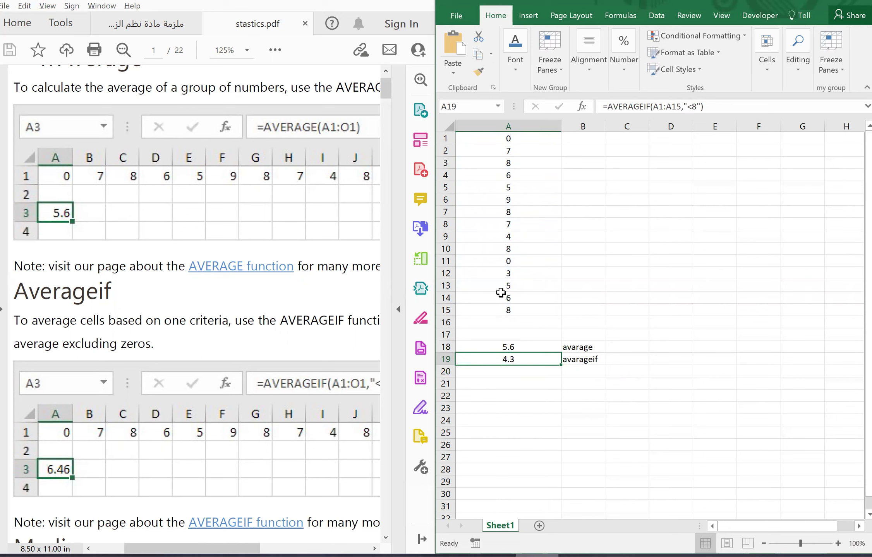
{"action": "left_click", "coordinate": [516, 372]}
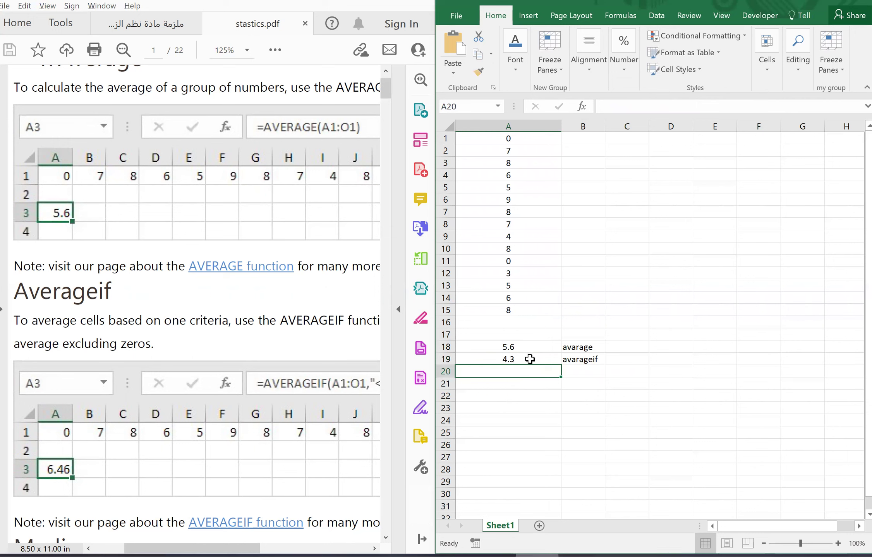
{"action": "double_click", "coordinate": [527, 361]}
{"action": "left_click", "coordinate": [556, 360]}
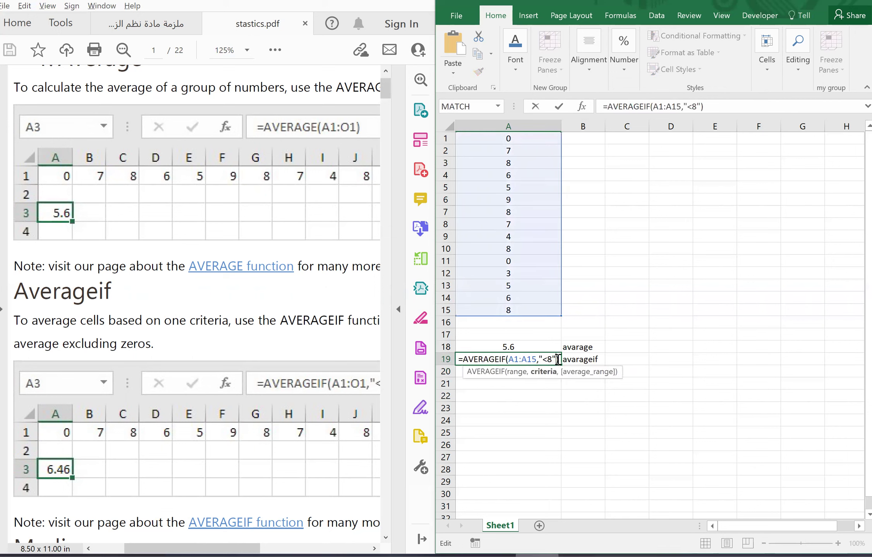
{"action": "left_click", "coordinate": [462, 359]}
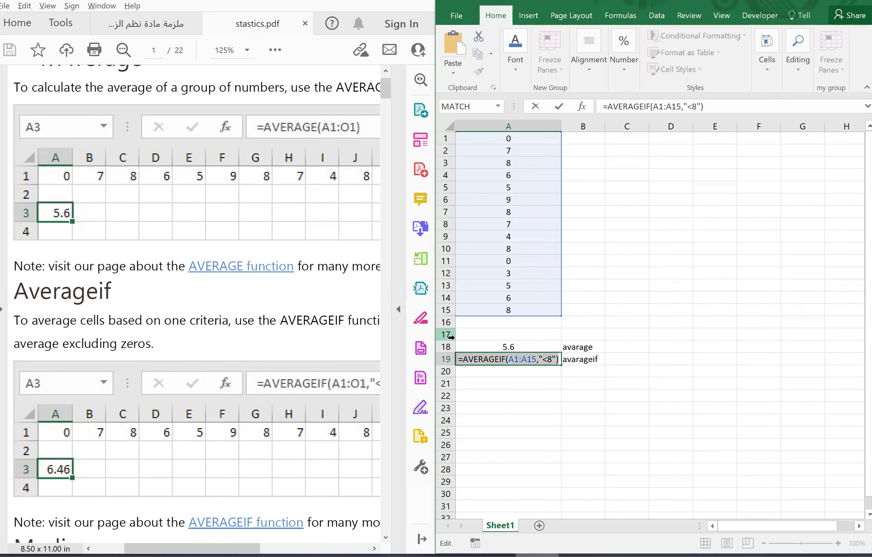
{"action": "key", "text": "Return"}
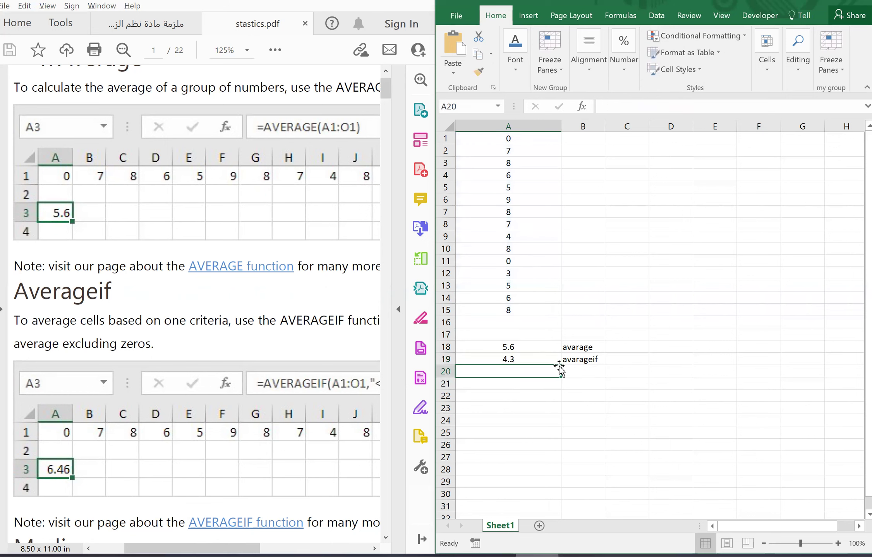
Step: Paste the AVERAGEIF formula into A20 with criteria ">=8", giving 8.2
{"action": "double_click", "coordinate": [545, 373]}
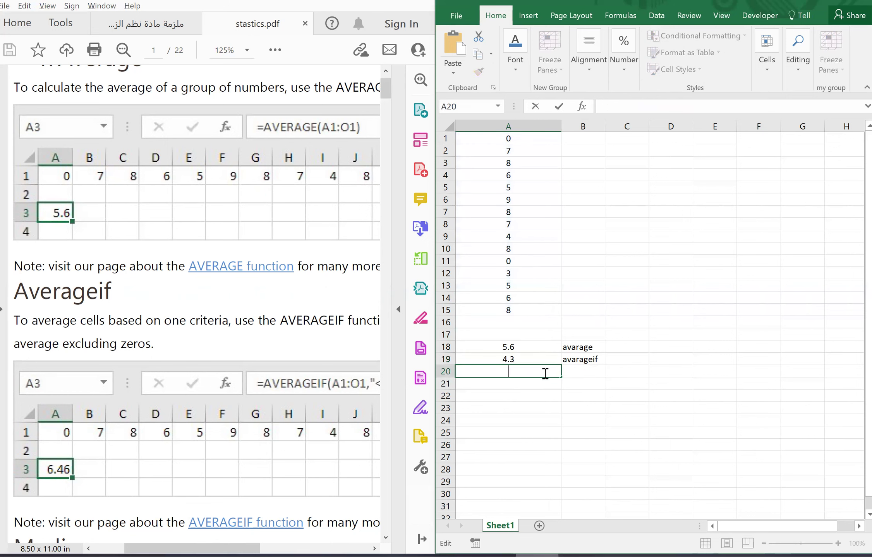
{"action": "type", "text": "=AVERAGEIF(A1:A15,\"<8\")"}
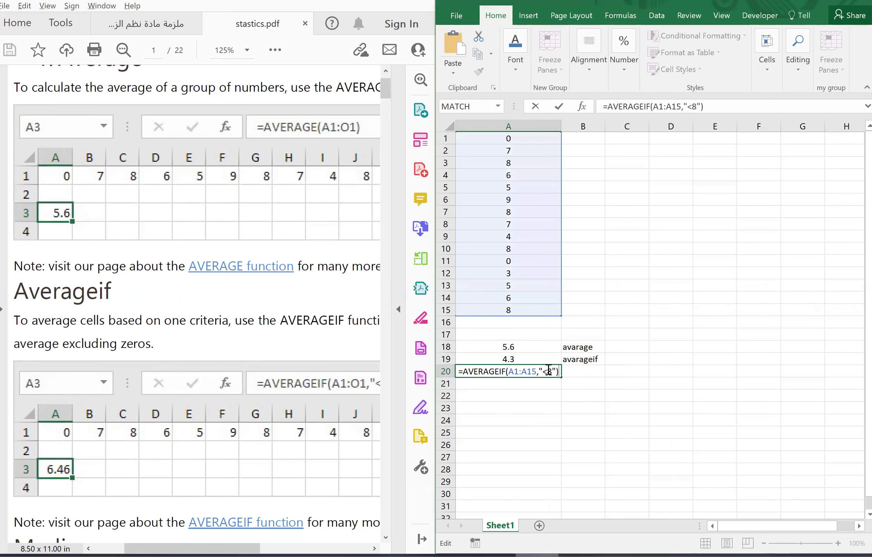
{"action": "left_click", "coordinate": [546, 372]}
{"action": "key", "text": "BackSpace"}
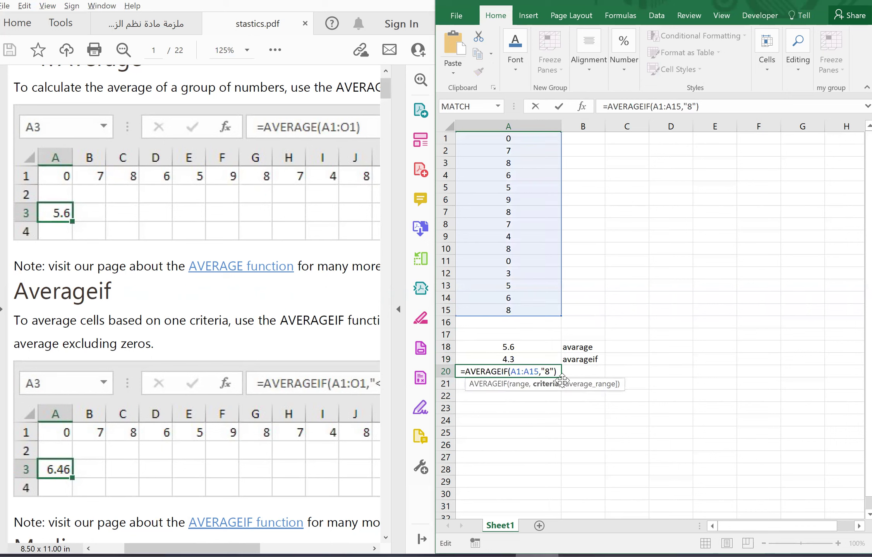
{"action": "type", "text": ">="}
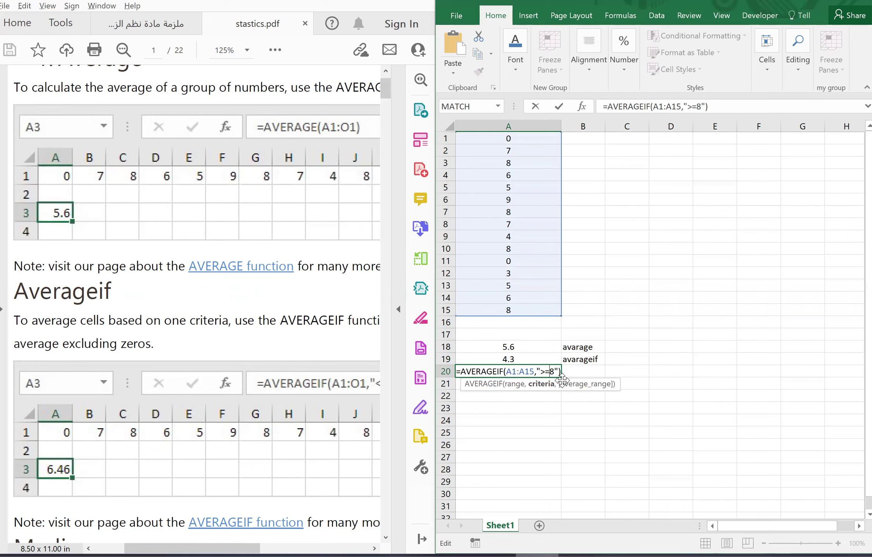
{"action": "key", "text": "Return"}
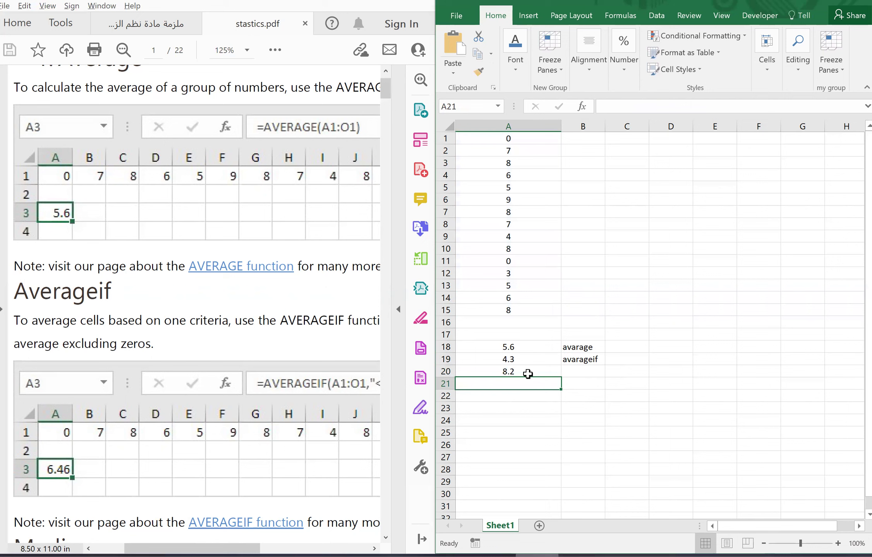
{"action": "left_click", "coordinate": [528, 373]}
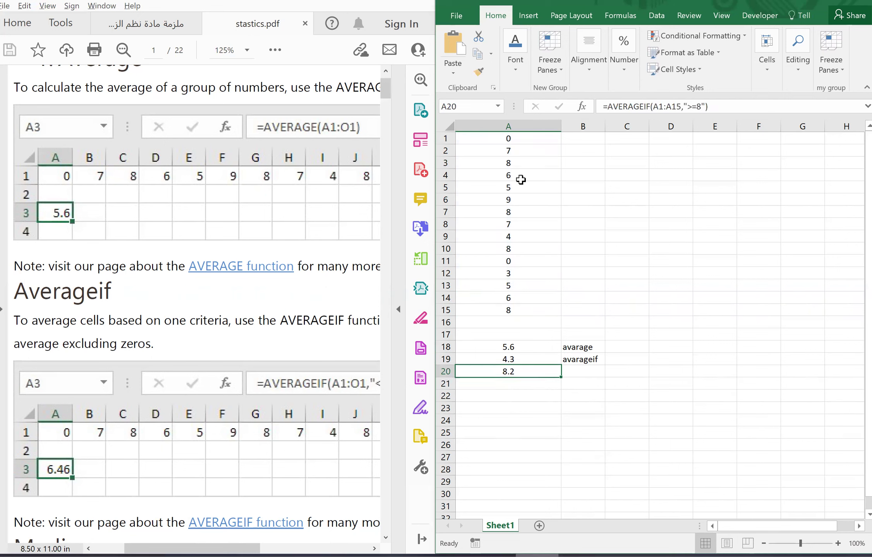
{"action": "left_click", "coordinate": [523, 224]}
{"action": "left_click", "coordinate": [523, 163]}
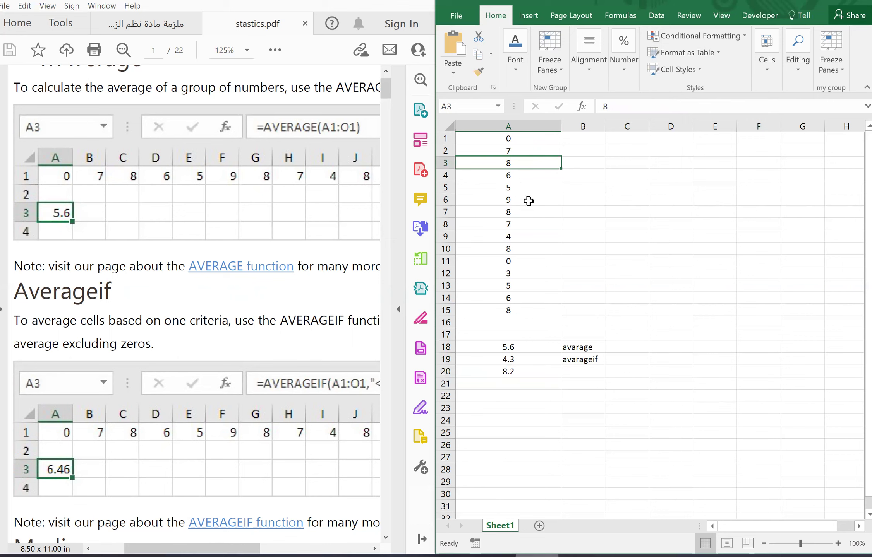
{"action": "left_click", "coordinate": [526, 199]}
{"action": "left_click", "coordinate": [529, 213]}
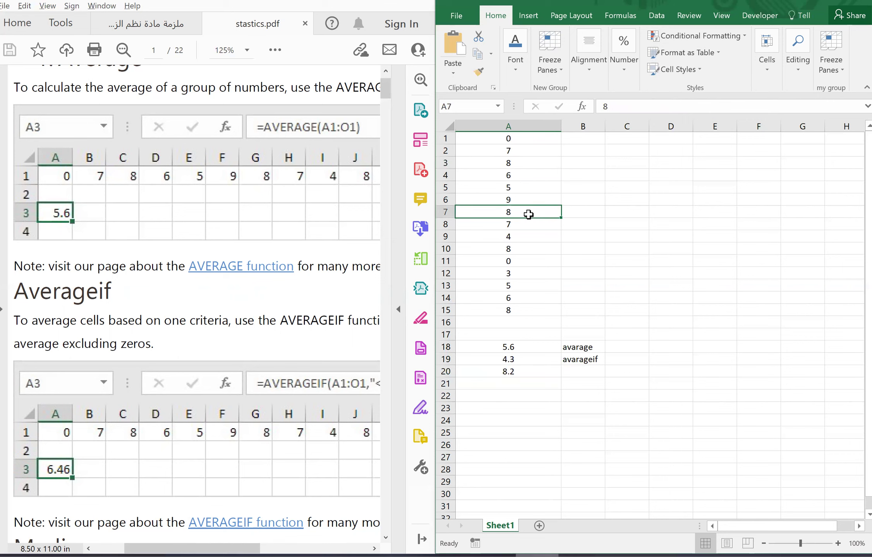
{"action": "left_click", "coordinate": [526, 253]}
{"action": "left_click", "coordinate": [529, 311]}
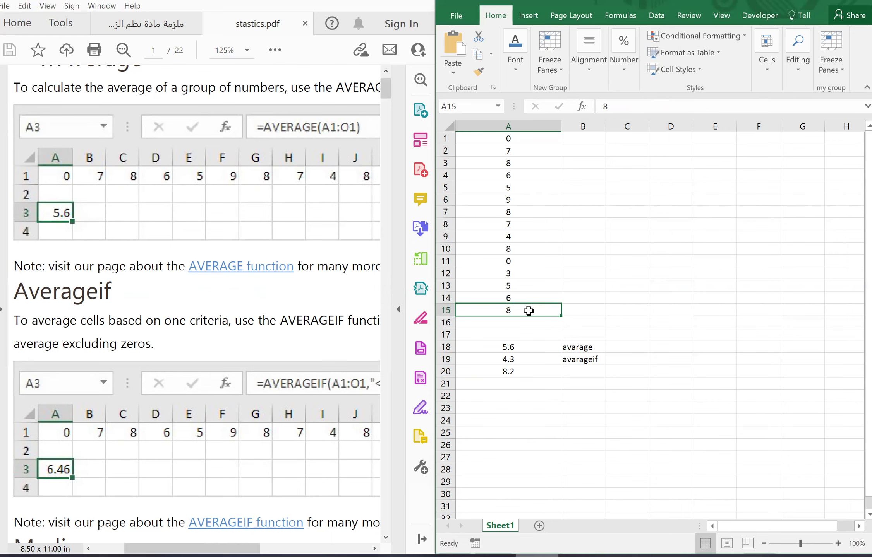
{"action": "left_click", "coordinate": [326, 334]}
{"action": "scroll", "coordinate": [326, 334], "scroll_direction": "right", "scroll_amount": 3}
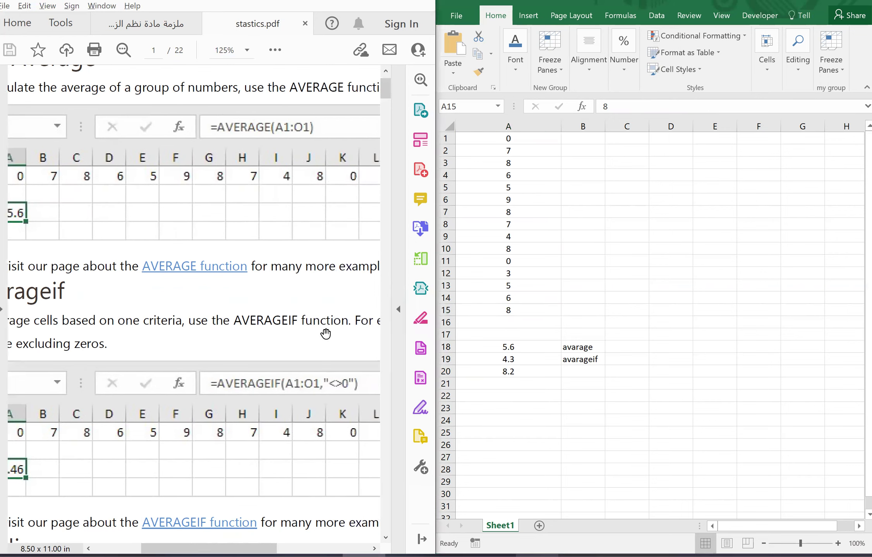
{"action": "left_click", "coordinate": [529, 378]}
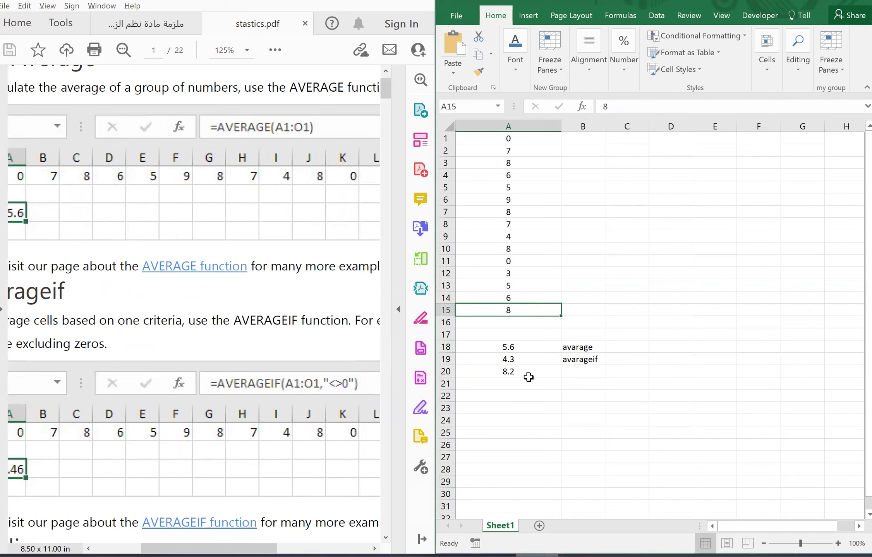
{"action": "left_click", "coordinate": [529, 375]}
{"action": "left_click", "coordinate": [530, 381]}
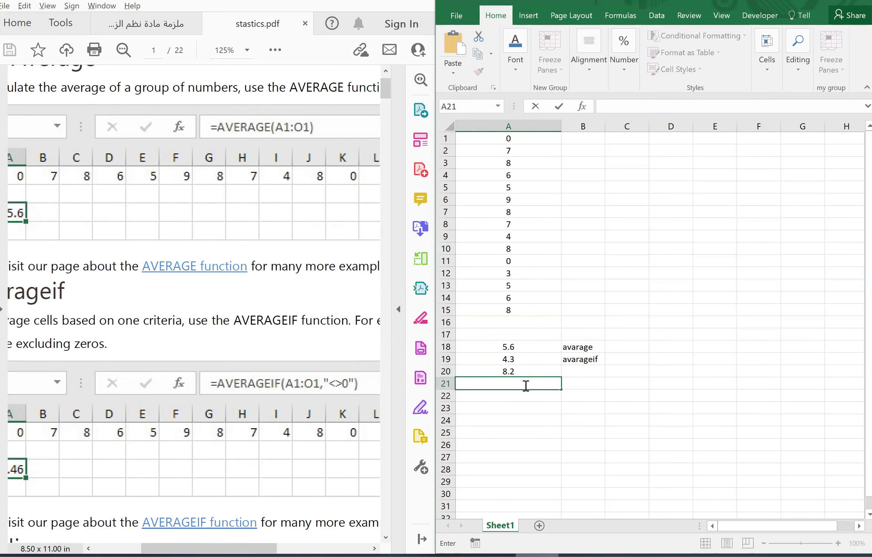
Step: Enter =AVERAGEIF(A1:A15,"<>0") in A21, which returns 6.461538462
{"action": "type", "text": "=AVERAGEIF(A1:A15,\"<8\")"}
{"action": "left_click", "coordinate": [553, 384]}
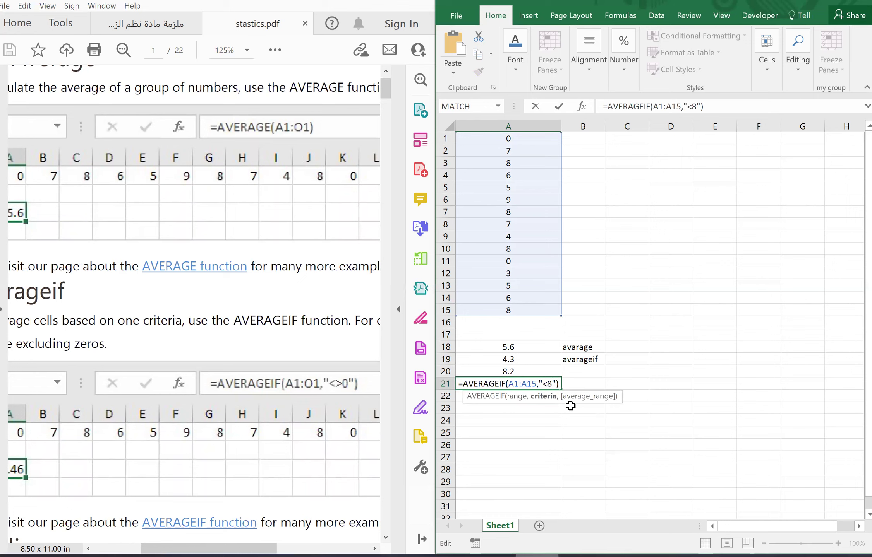
{"action": "type", "text": ">"}
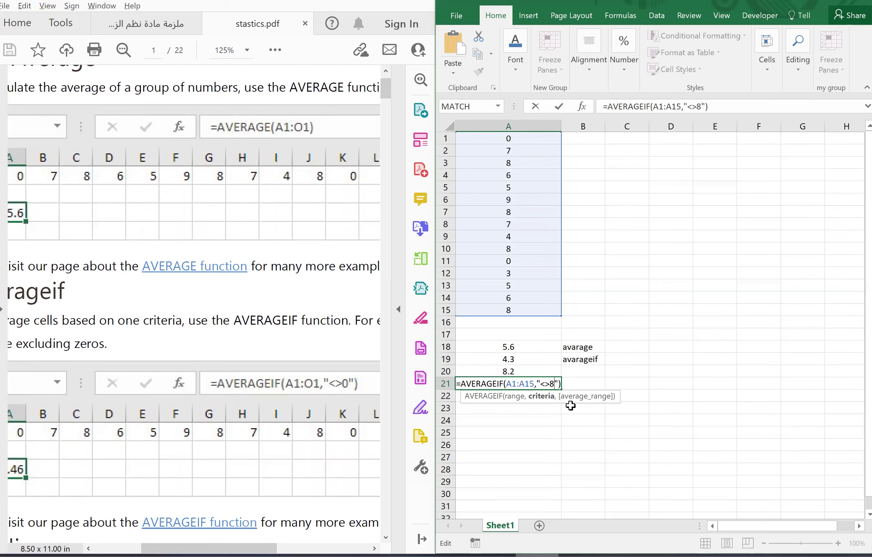
{"action": "key", "text": "BackSpace"}
{"action": "type", "text": "0"}
{"action": "key", "text": "Return"}
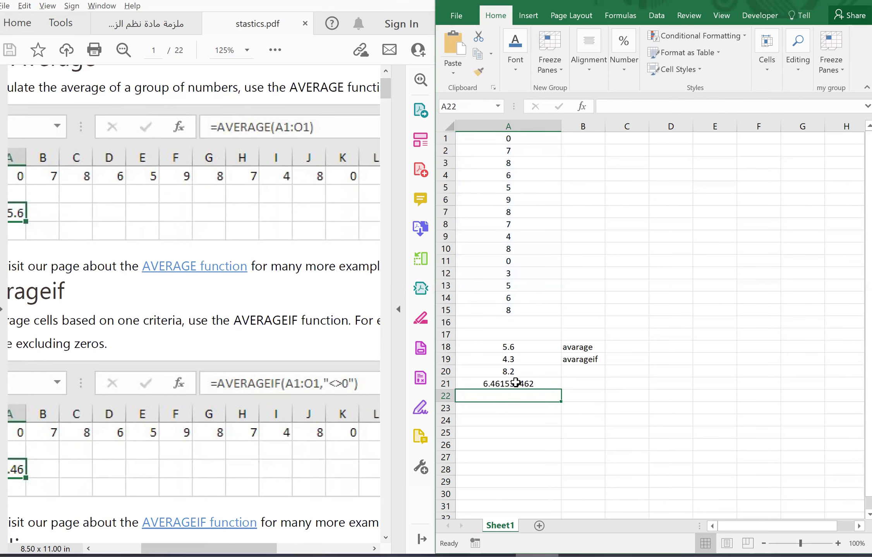
Step: Review the A21 formula and undo an accidental paste over the B19 label
{"action": "scroll", "coordinate": [300, 431], "scroll_direction": "left", "scroll_amount": 3}
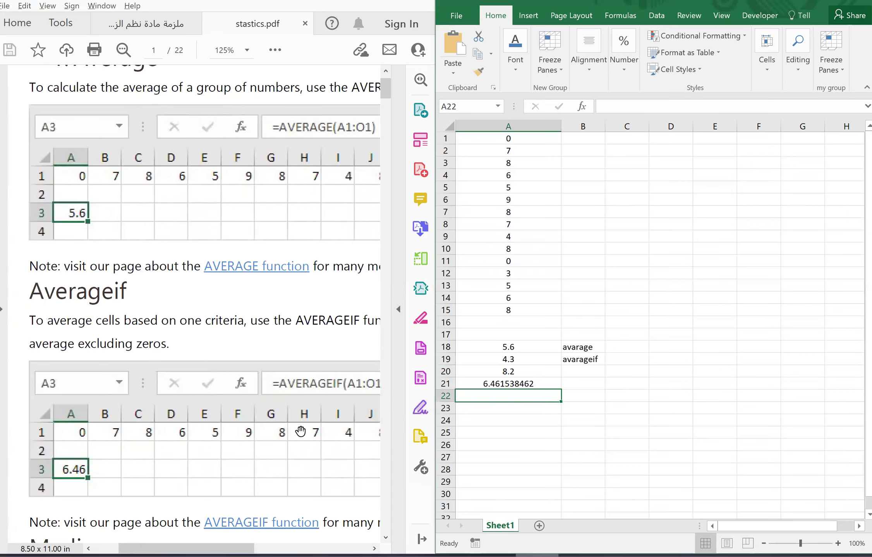
{"action": "left_click", "coordinate": [495, 385]}
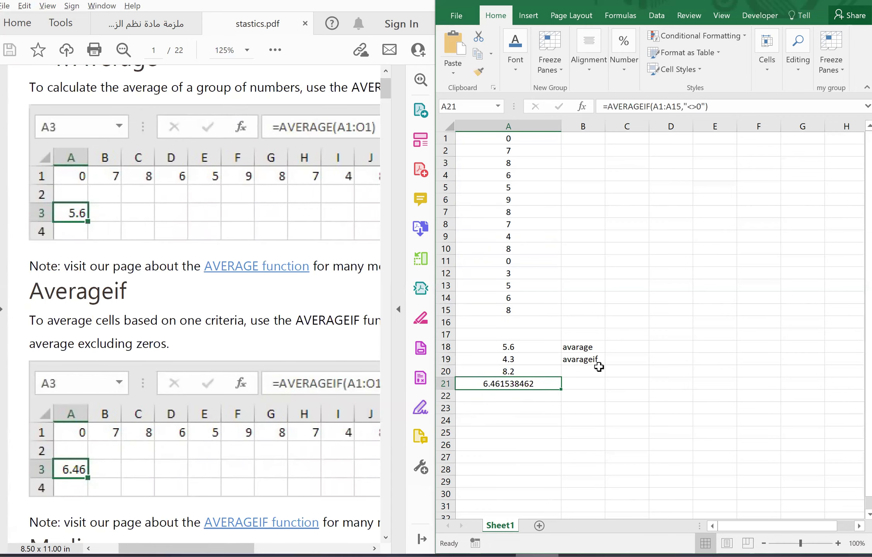
{"action": "scroll", "coordinate": [297, 368], "scroll_direction": "down", "scroll_amount": 3}
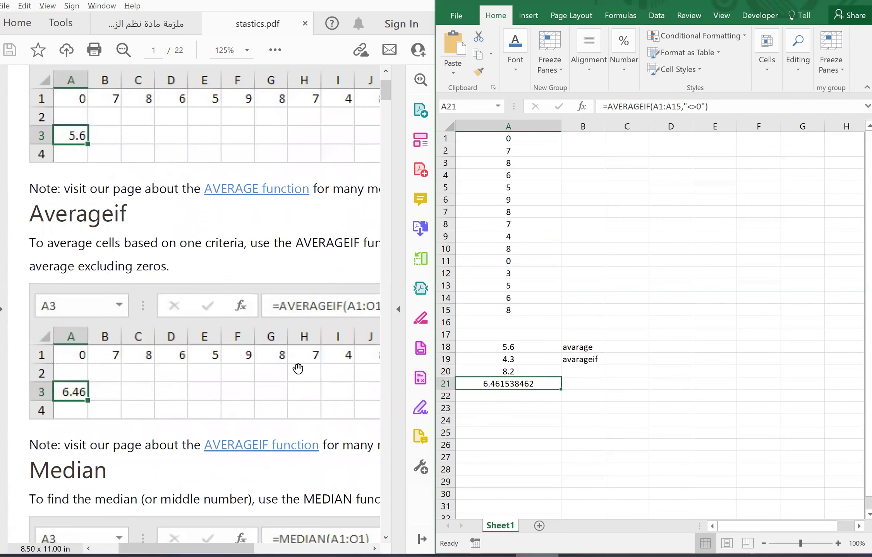
{"action": "scroll", "coordinate": [299, 370], "scroll_direction": "down", "scroll_amount": 5}
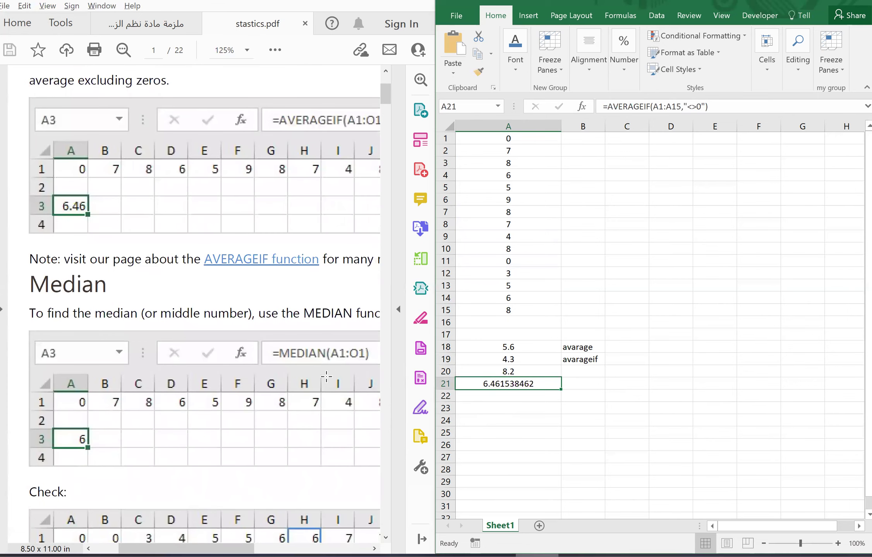
{"action": "left_click", "coordinate": [547, 394]}
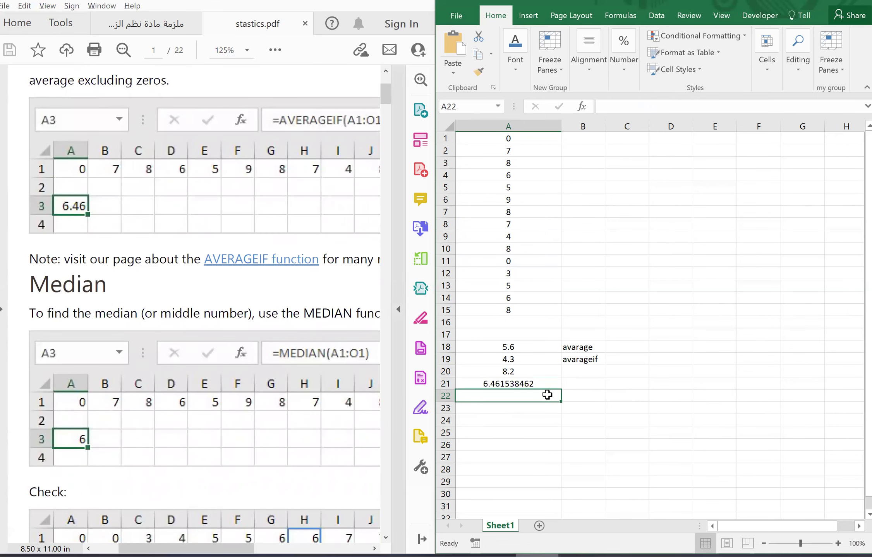
{"action": "left_click", "coordinate": [591, 361]}
{"action": "type", "text": "=AVERAGEIF(A1:A15,\"<8\")"}
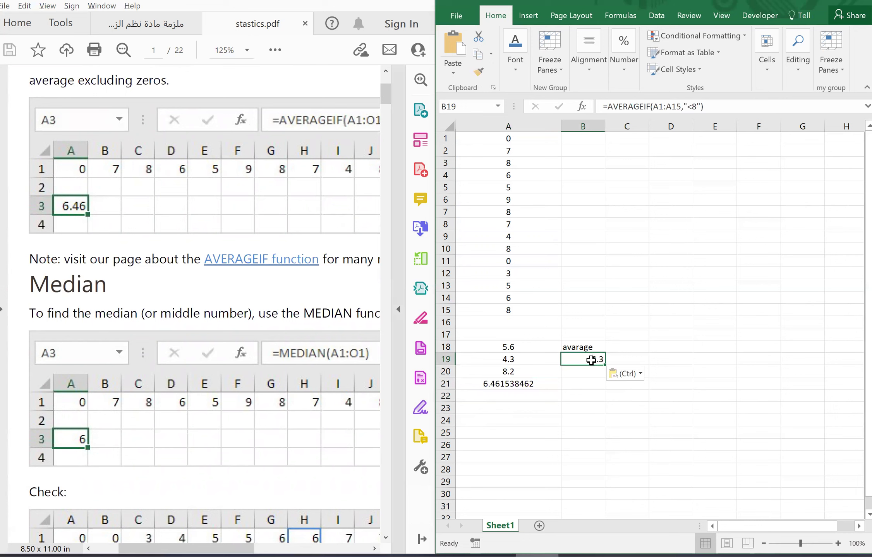
{"action": "key", "text": "ctrl+z"}
Step: Copy the 'avarageif' label from B19 into B20 and B21
{"action": "key", "text": "ctrl+c"}
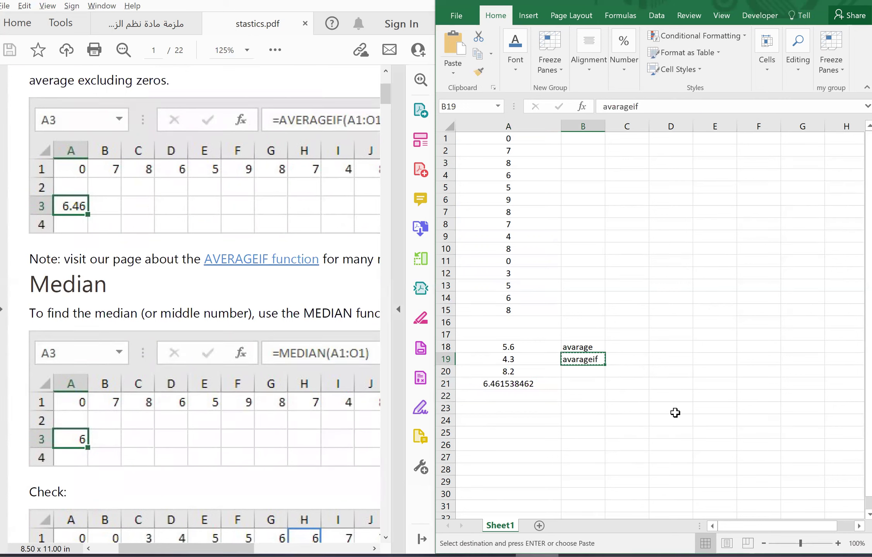
{"action": "key", "text": "Down"}
{"action": "key", "text": "shift+Down"}
{"action": "key", "text": "ctrl+v"}
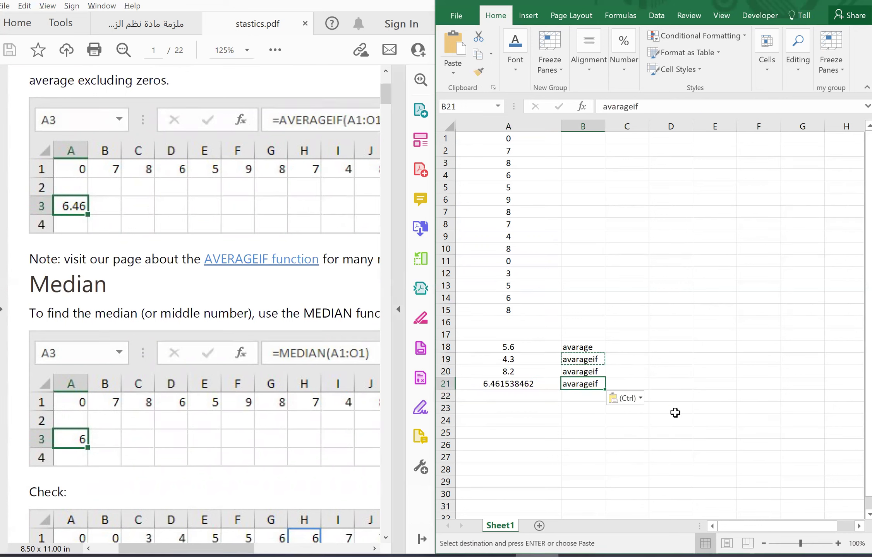
{"action": "left_click", "coordinate": [537, 432]}
{"action": "left_click", "coordinate": [519, 398]}
{"action": "key", "text": "Down"}
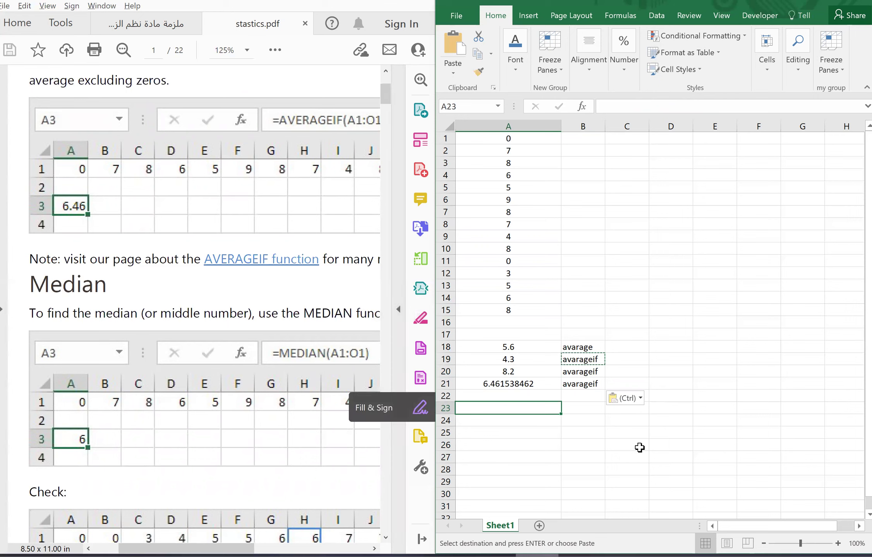
Step: Enter =MEDIAN(A1:A15) in A23, which returns 6
{"action": "type", "text": "=med"}
{"action": "key", "text": "Tab"}
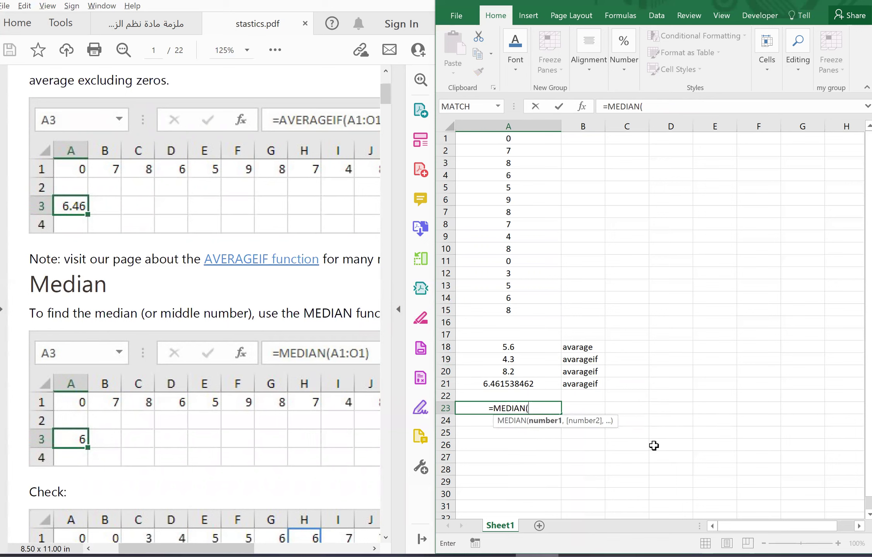
{"action": "left_click_drag", "start_coordinate": [511, 137], "coordinate": [507, 311]}
{"action": "key", "text": "Return"}
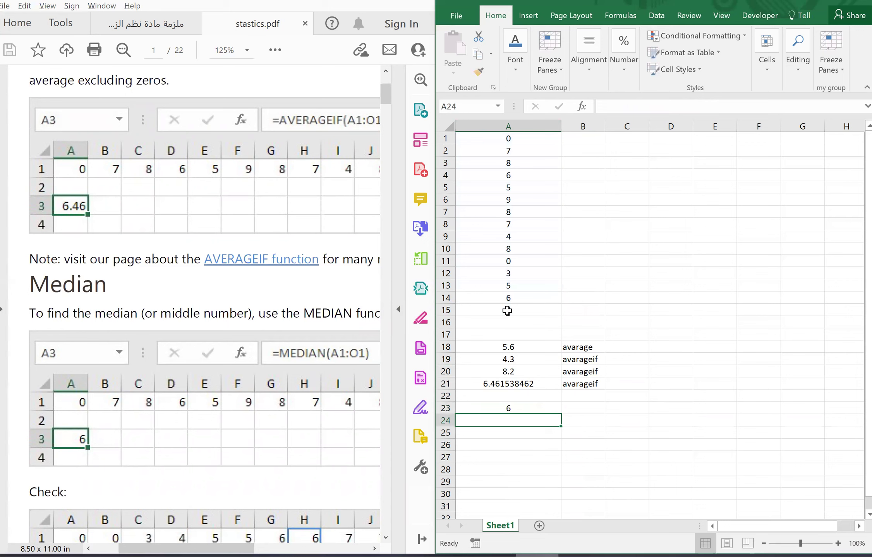
{"action": "type", "text": "8"}
{"action": "left_click", "coordinate": [532, 409]}
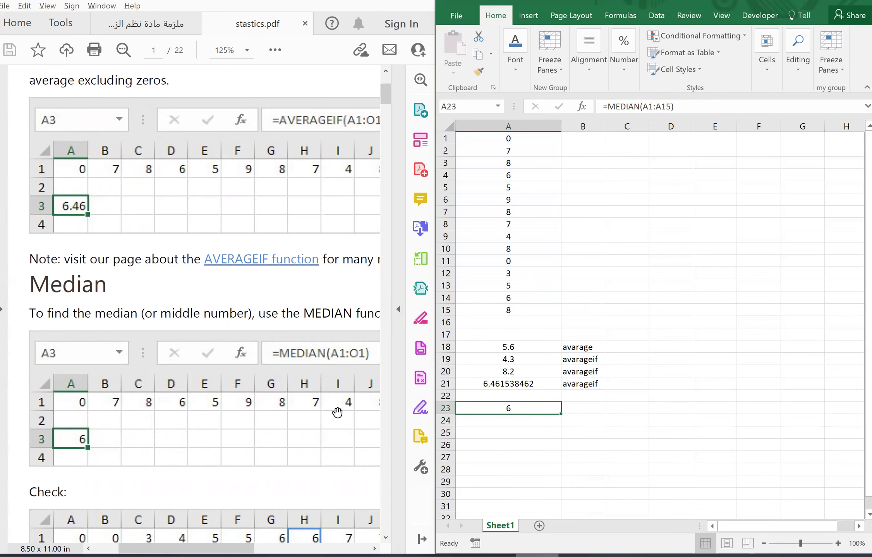
{"action": "scroll", "coordinate": [331, 406], "scroll_direction": "down", "scroll_amount": 2}
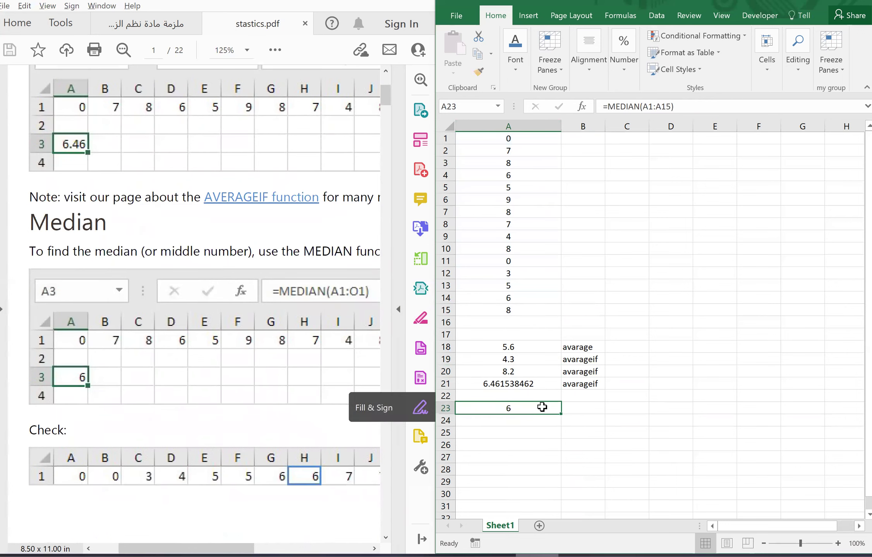
Step: Sort A1:A15 smallest to largest from the Data tab and snap Excel to the right half
{"action": "left_click", "coordinate": [536, 314]}
{"action": "mouse_move", "coordinate": [523, 138]}
{"action": "left_mouse_down"}
{"action": "mouse_move", "coordinate": [516, 251]}
{"action": "mouse_move", "coordinate": [523, 307]}
{"action": "left_mouse_up"}
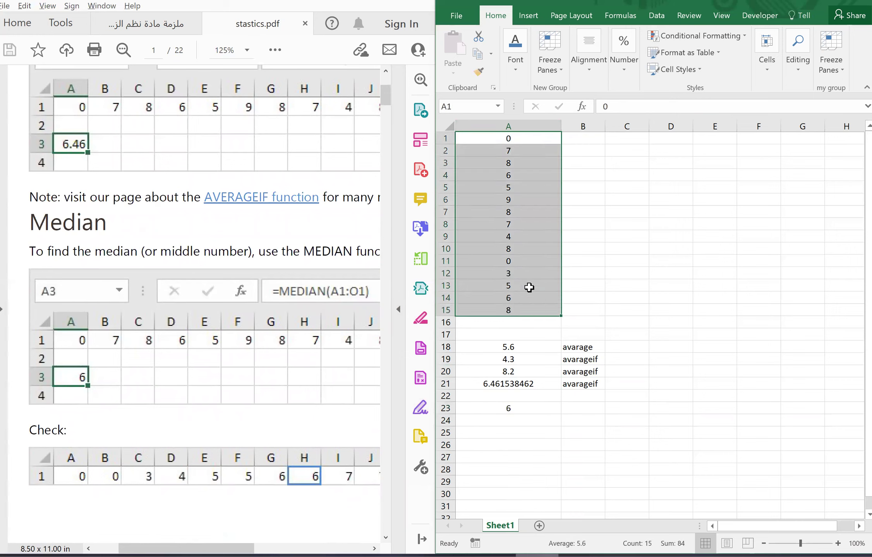
{"action": "left_click", "coordinate": [656, 17]}
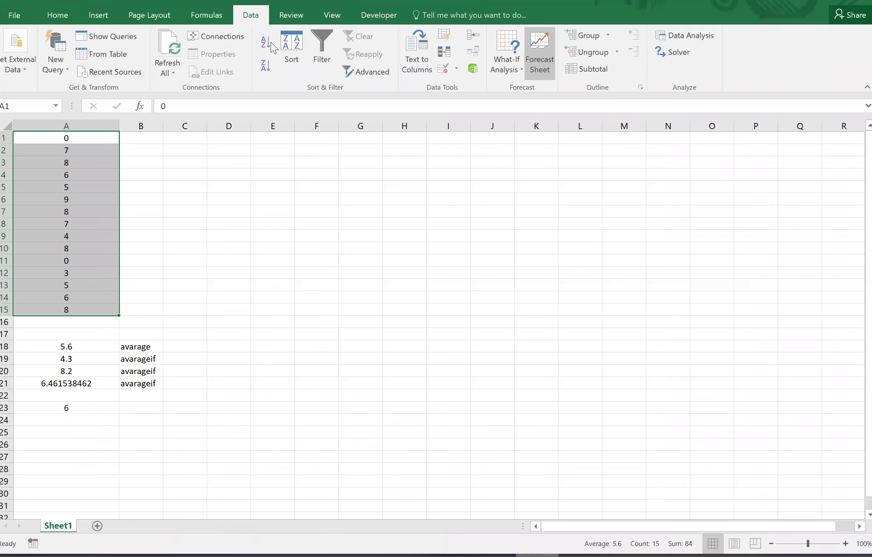
{"action": "left_click", "coordinate": [271, 43]}
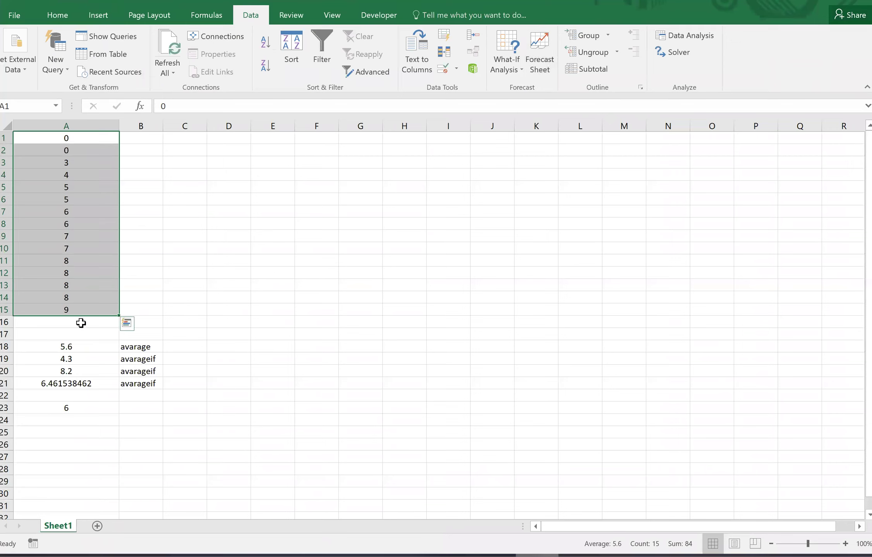
{"action": "left_click", "coordinate": [78, 215]}
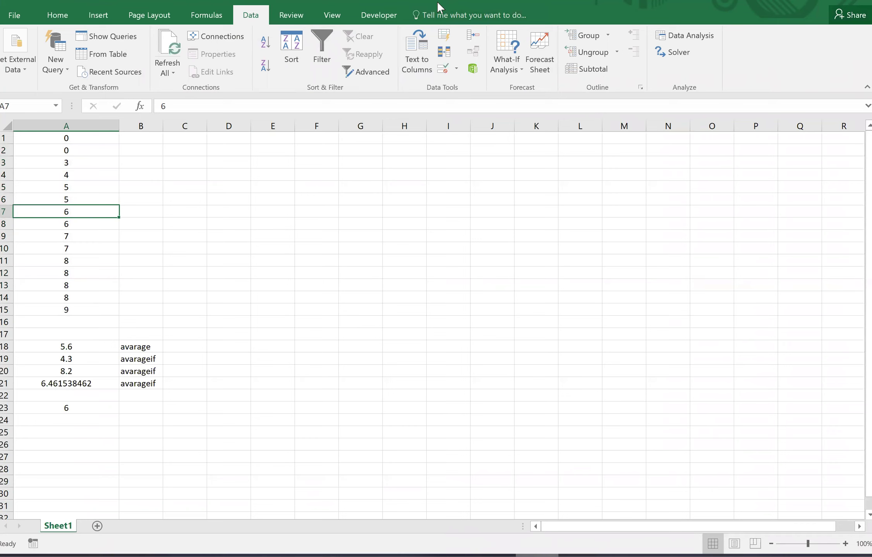
{"action": "key", "text": "super+Right"}
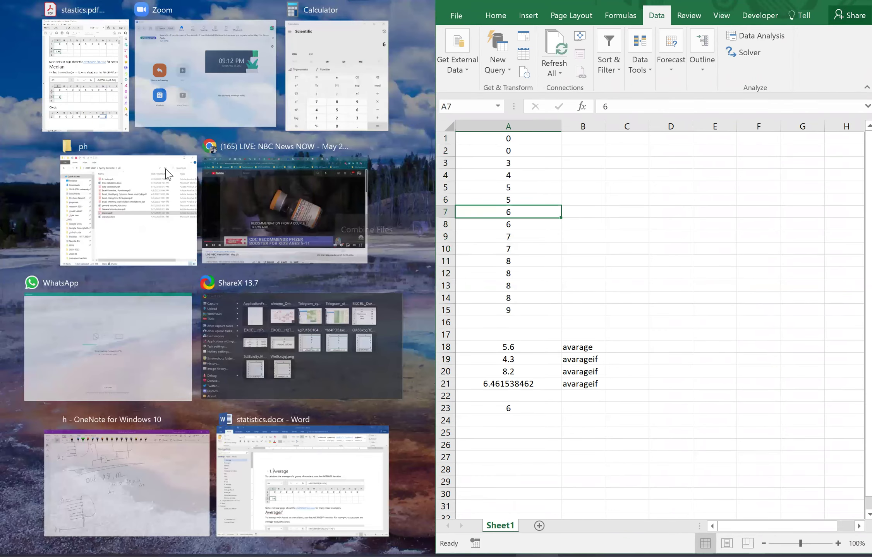
Step: Place the PDF guide in the left half and check the values in A8 and A15
{"action": "key", "text": "Return"}
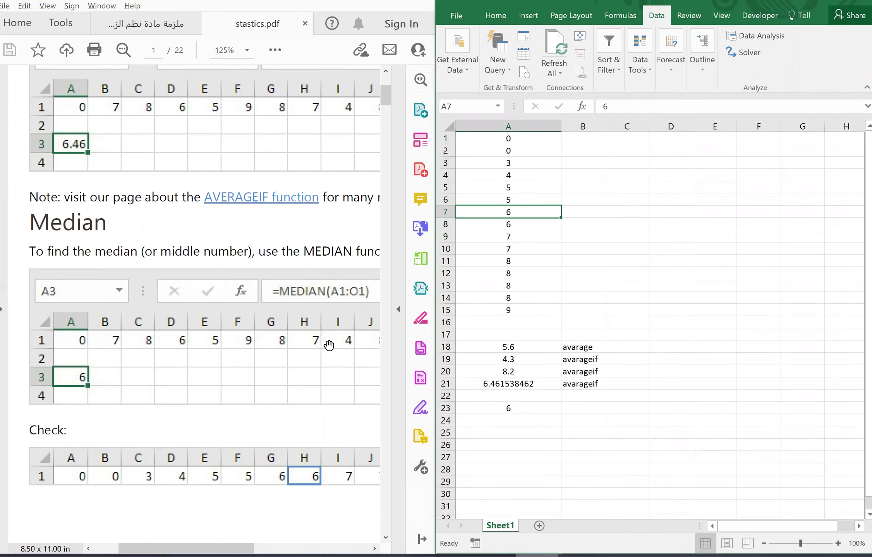
{"action": "scroll", "coordinate": [309, 366], "scroll_direction": "right", "scroll_amount": 2}
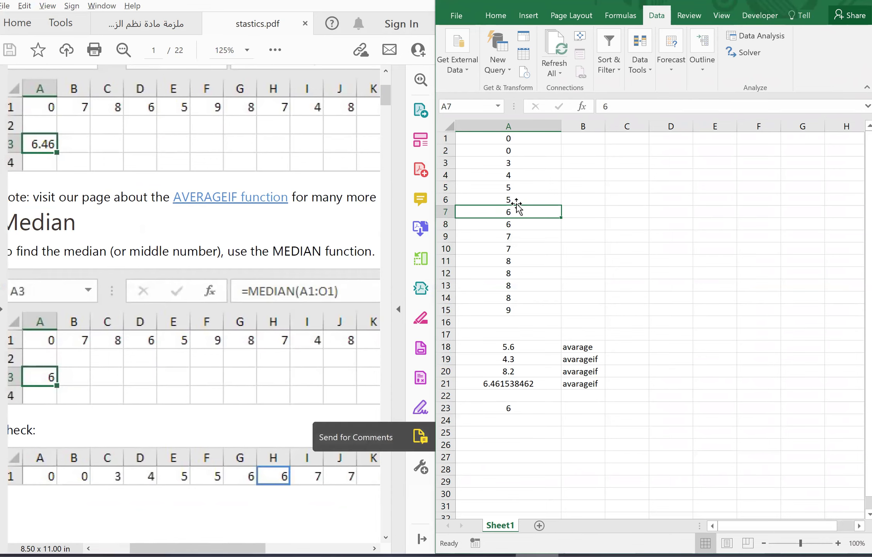
{"action": "left_click", "coordinate": [500, 228]}
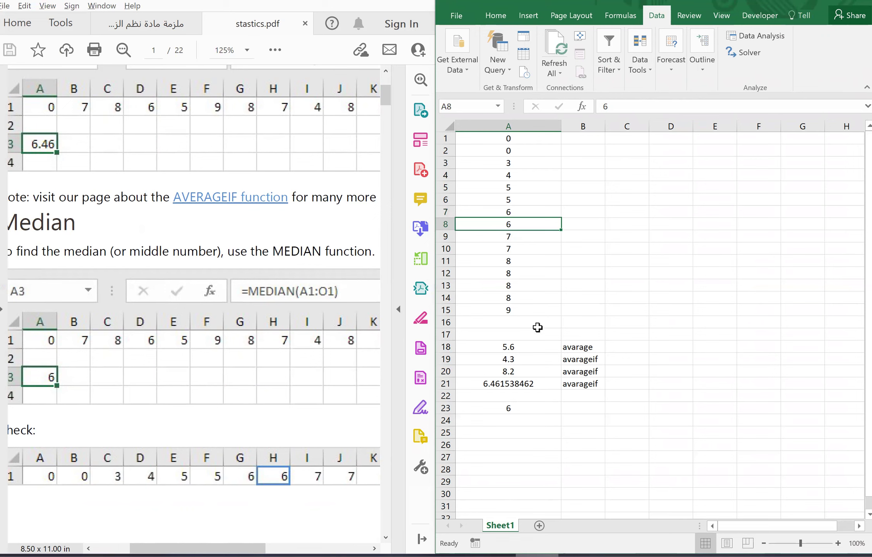
{"action": "scroll", "coordinate": [325, 403], "scroll_direction": "down", "scroll_amount": 3}
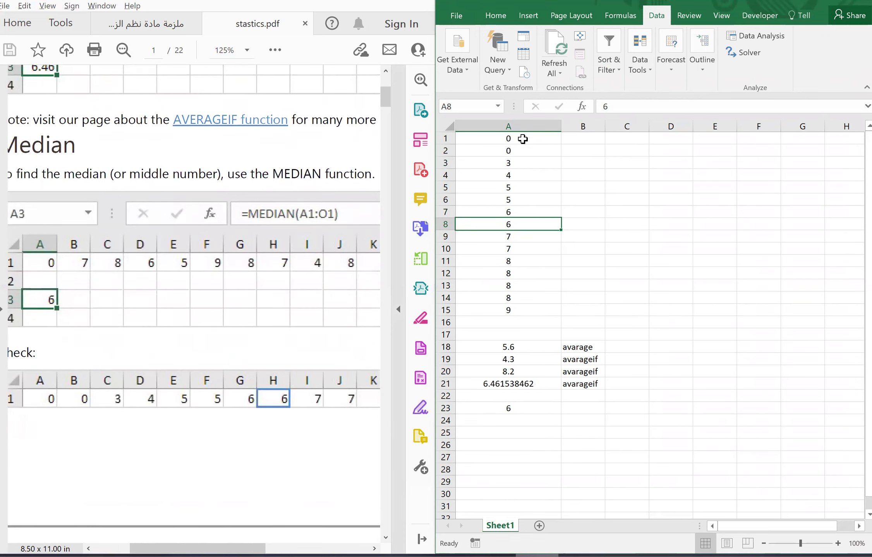
{"action": "left_click", "coordinate": [513, 310]}
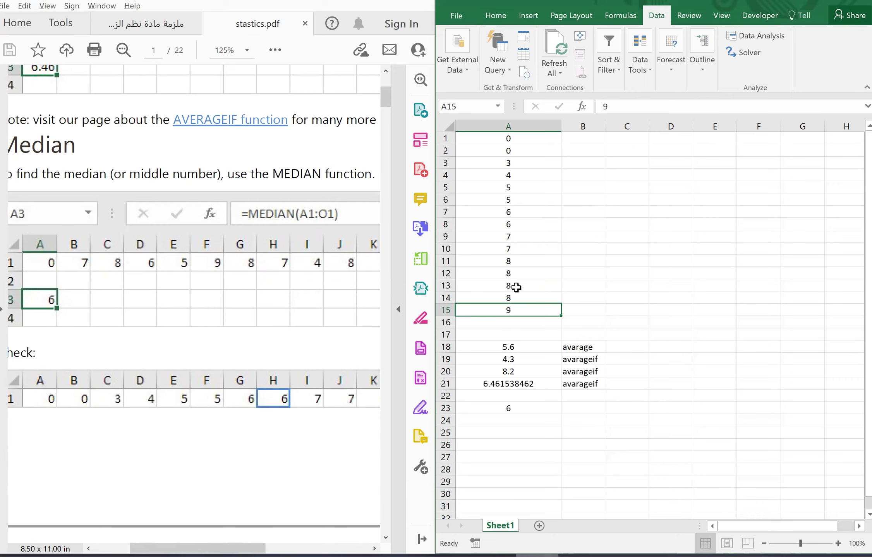
Step: Count the values around A8's 6 and highlight row 8 as the median row
{"action": "left_click", "coordinate": [527, 139]}
{"action": "key", "text": "Down"}
{"action": "key", "text": "Down"}
{"action": "key", "text": "Down"}
{"action": "key", "text": "Down"}
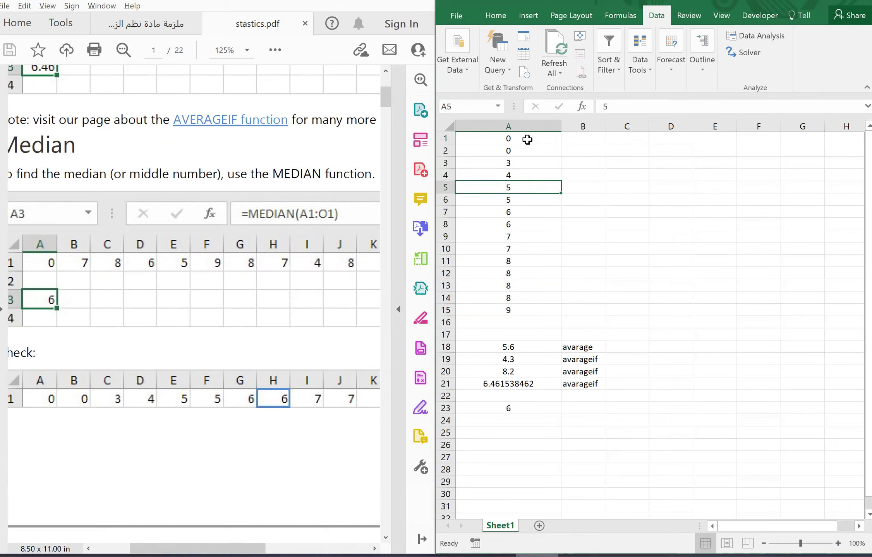
{"action": "key", "text": "Down"}
{"action": "key", "text": "Down"}
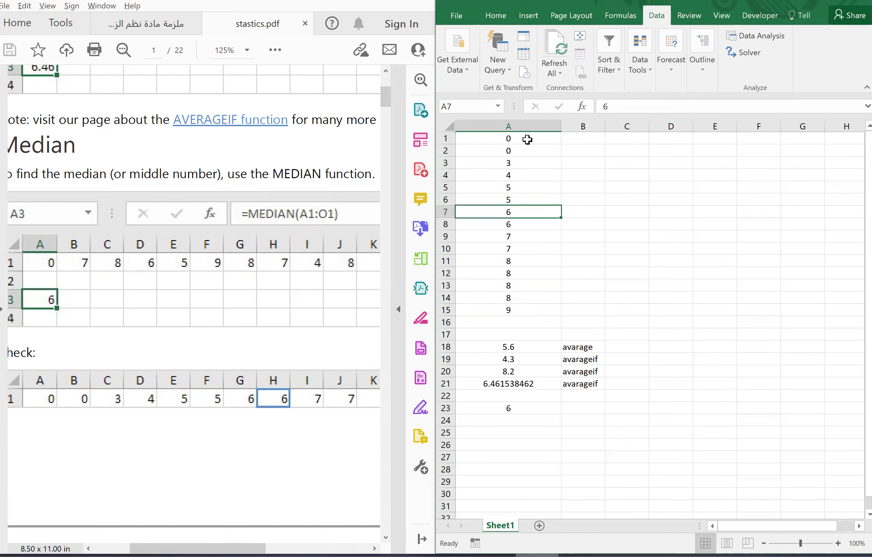
{"action": "left_click_drag", "start_coordinate": [510, 239], "coordinate": [510, 310]}
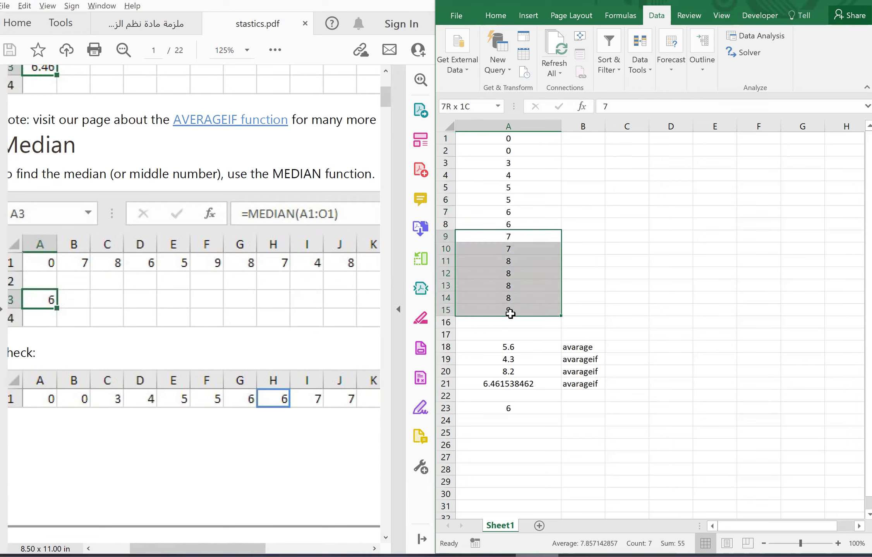
{"action": "left_click", "coordinate": [520, 224]}
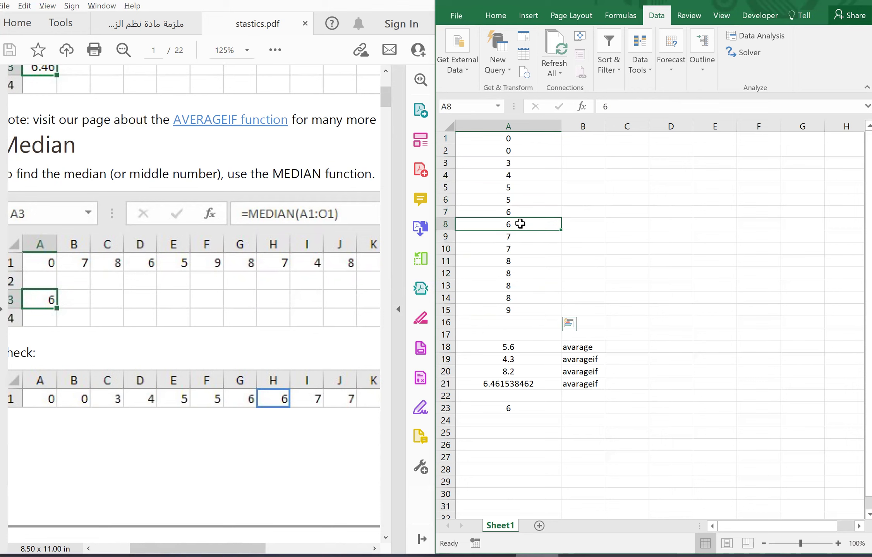
{"action": "left_click", "coordinate": [449, 224]}
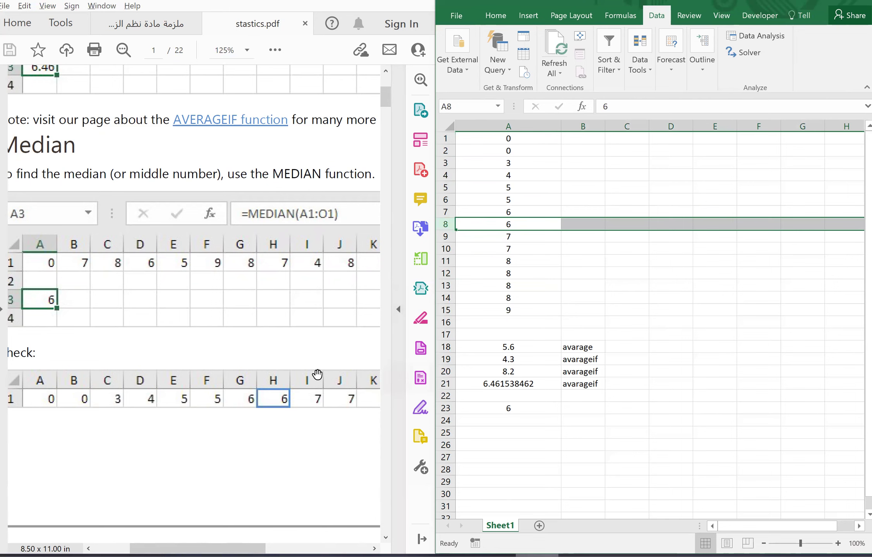
Step: Type 'median' in B23 and 'mode' in B24 as labels for the results
{"action": "scroll", "coordinate": [262, 347], "scroll_direction": "down", "scroll_amount": 2}
{"action": "scroll", "coordinate": [263, 347], "scroll_direction": "down", "scroll_amount": 3}
{"action": "scroll", "coordinate": [263, 347], "scroll_direction": "down", "scroll_amount": 1}
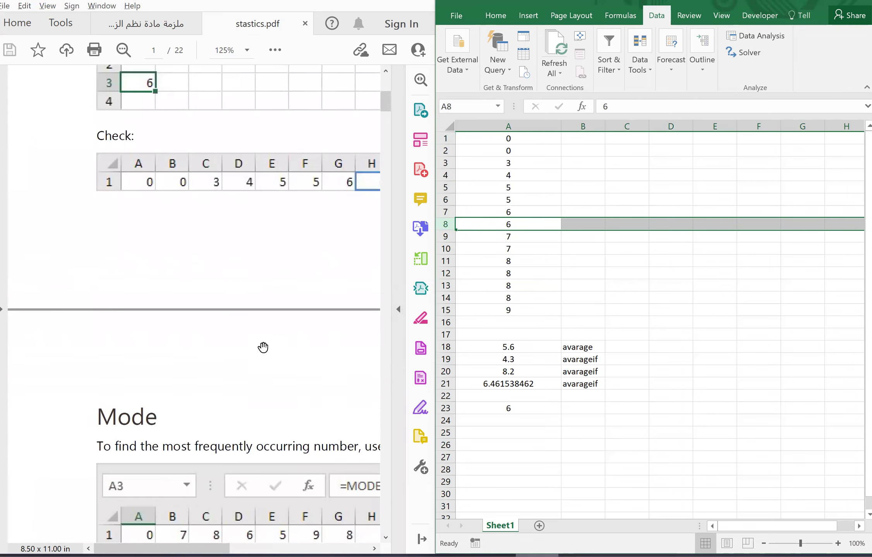
{"action": "scroll", "coordinate": [263, 347], "scroll_direction": "down", "scroll_amount": 2}
{"action": "scroll", "coordinate": [263, 347], "scroll_direction": "down", "scroll_amount": 2}
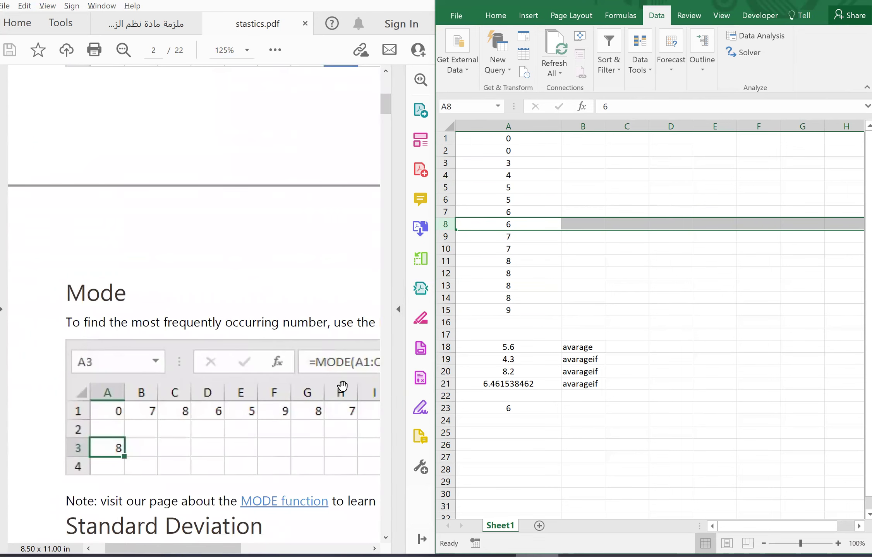
{"action": "scroll", "coordinate": [342, 386], "scroll_direction": "right", "scroll_amount": 1}
{"action": "left_click", "coordinate": [576, 405]}
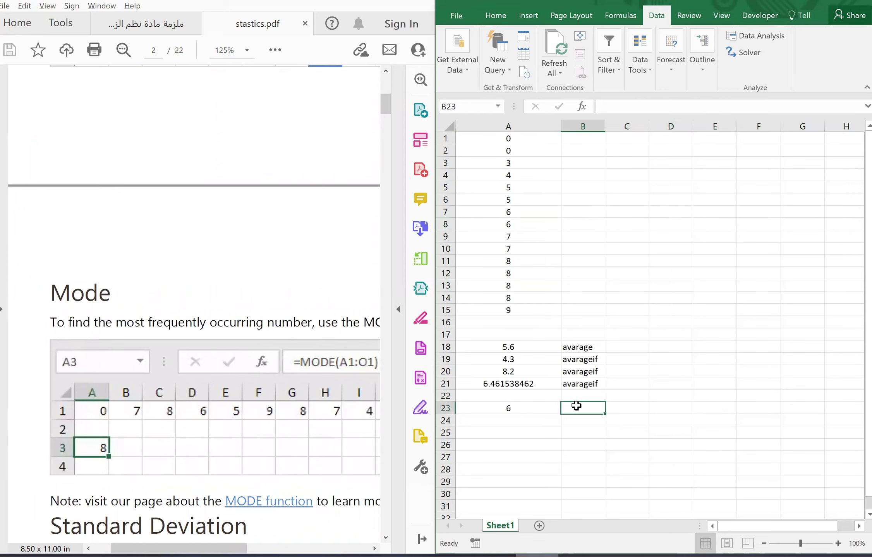
{"action": "type", "text": "median"}
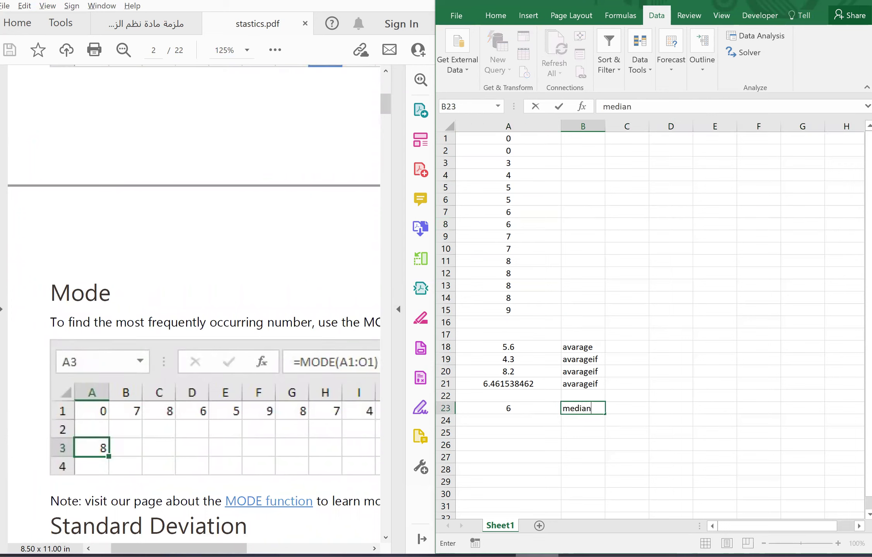
{"action": "key", "text": "Return"}
{"action": "type", "text": "mode"}
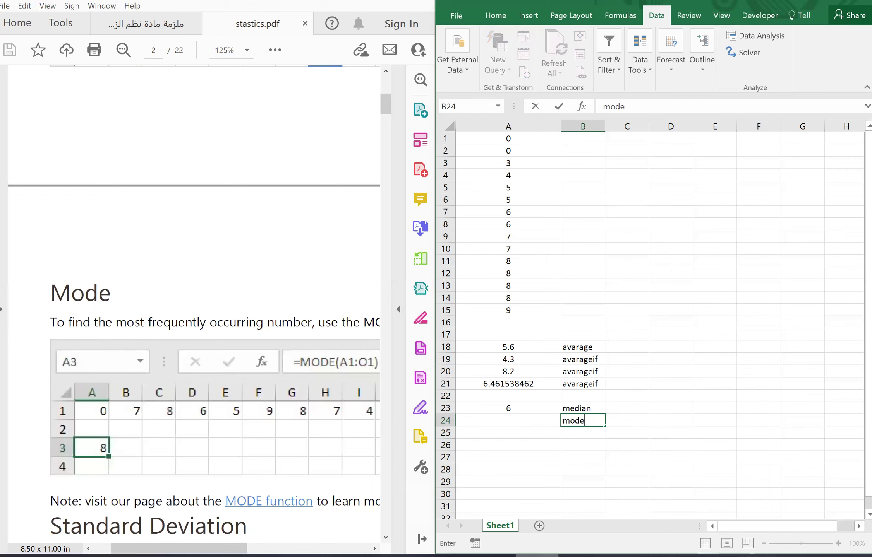
{"action": "key", "text": "Return"}
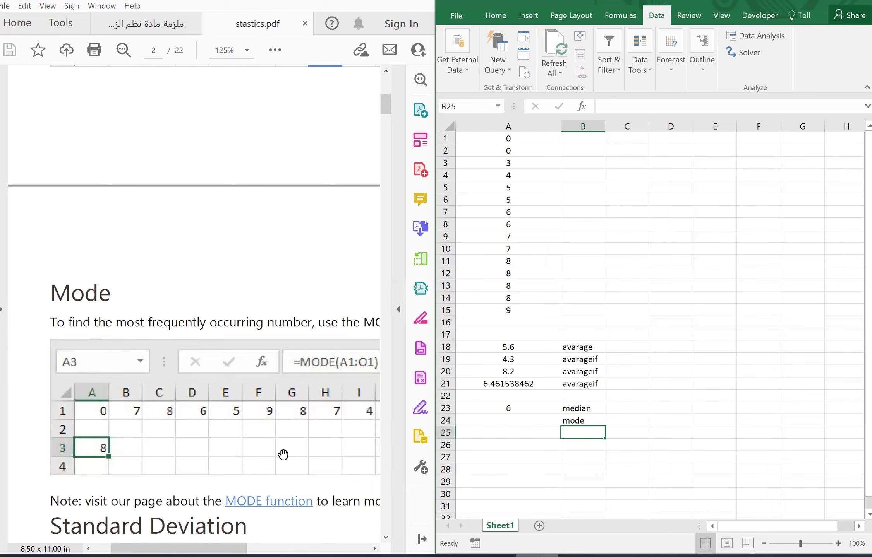
{"action": "scroll", "coordinate": [282, 454], "scroll_direction": "right", "scroll_amount": 2}
{"action": "scroll", "coordinate": [280, 455], "scroll_direction": "right", "scroll_amount": 2}
{"action": "scroll", "coordinate": [280, 454], "scroll_direction": "left", "scroll_amount": 3}
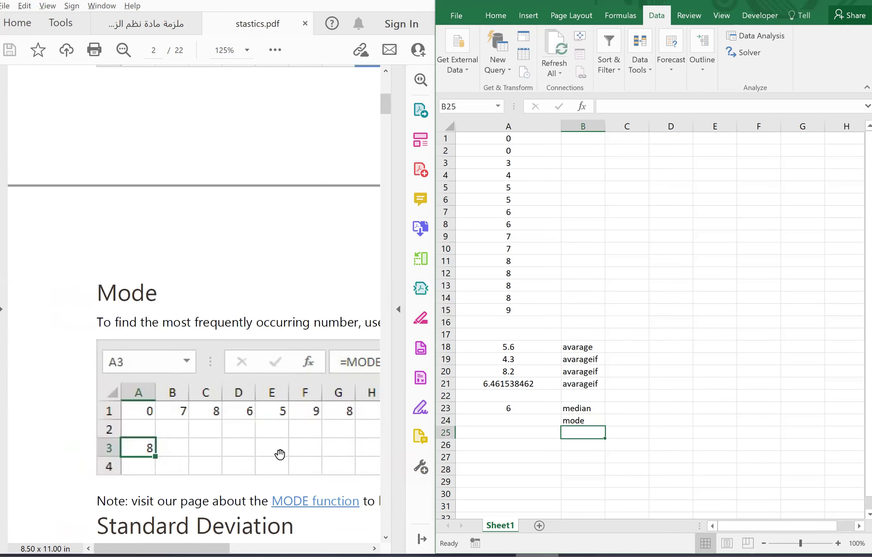
{"action": "scroll", "coordinate": [280, 454], "scroll_direction": "down", "scroll_amount": 2}
{"action": "scroll", "coordinate": [281, 454], "scroll_direction": "right", "scroll_amount": 1}
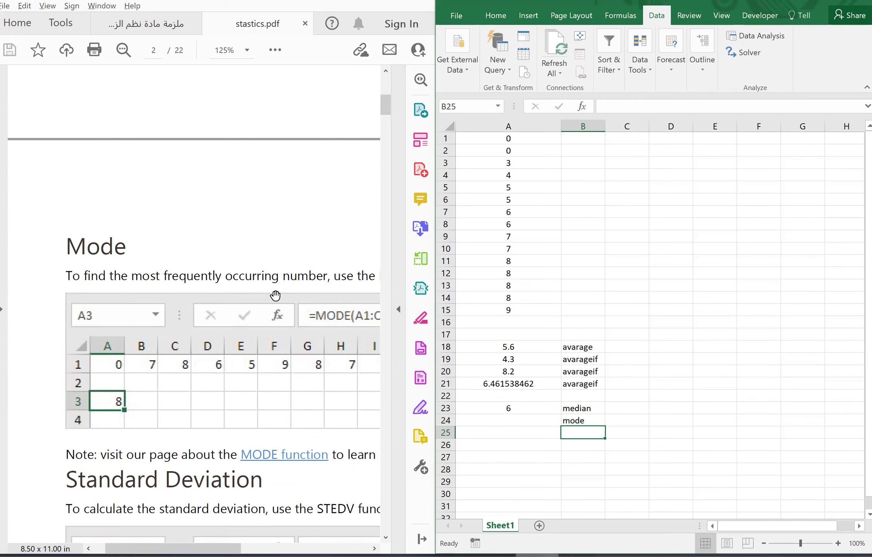
Step: Enter =MODE(A1:A15) in A24, returning 8
{"action": "scroll", "coordinate": [281, 292], "scroll_direction": "right", "scroll_amount": 1}
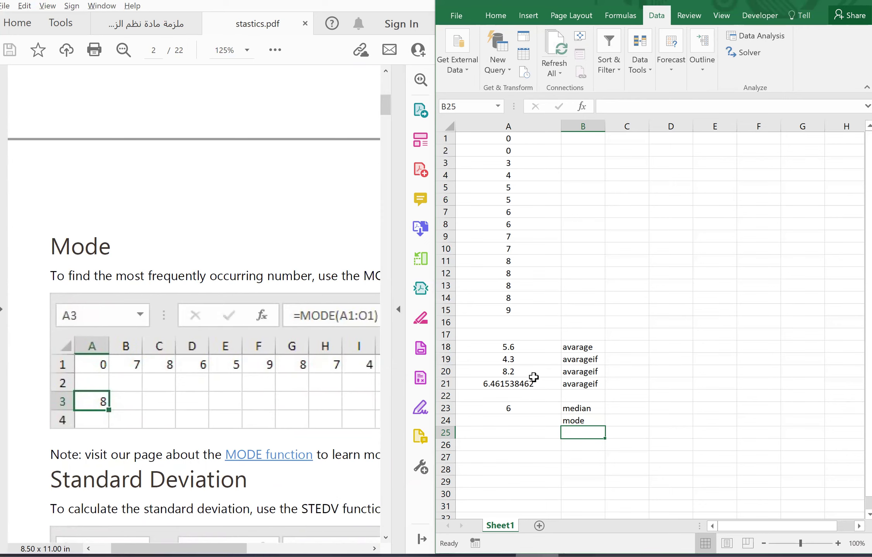
{"action": "left_click", "coordinate": [529, 432]}
{"action": "left_click", "coordinate": [521, 420]}
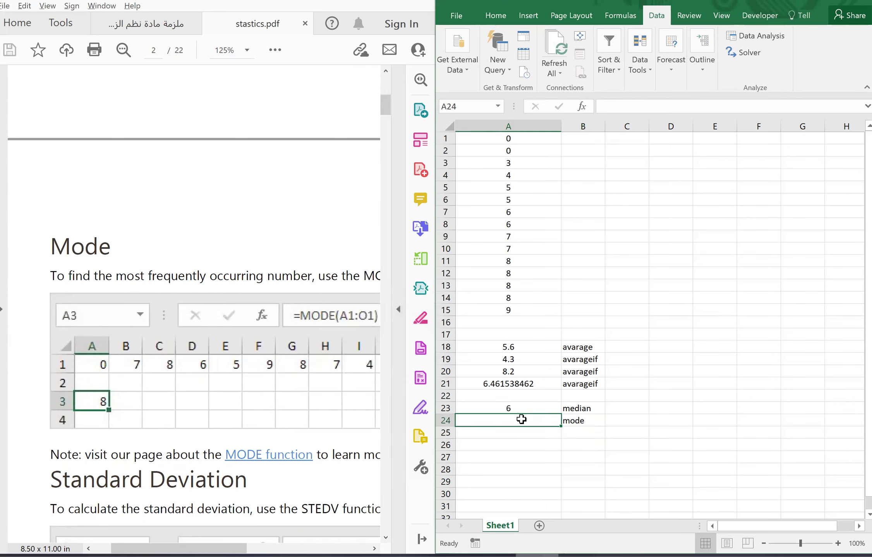
{"action": "type", "text": "=mo"}
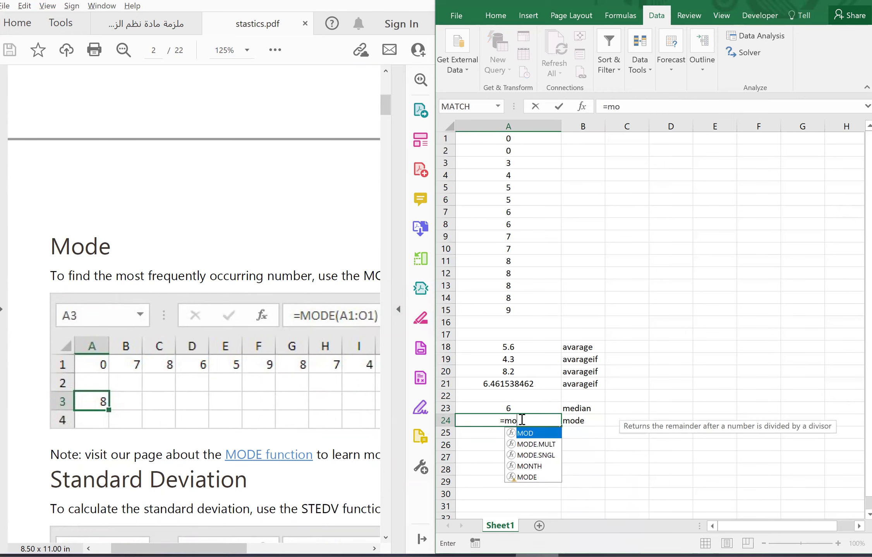
{"action": "type", "text": "d"}
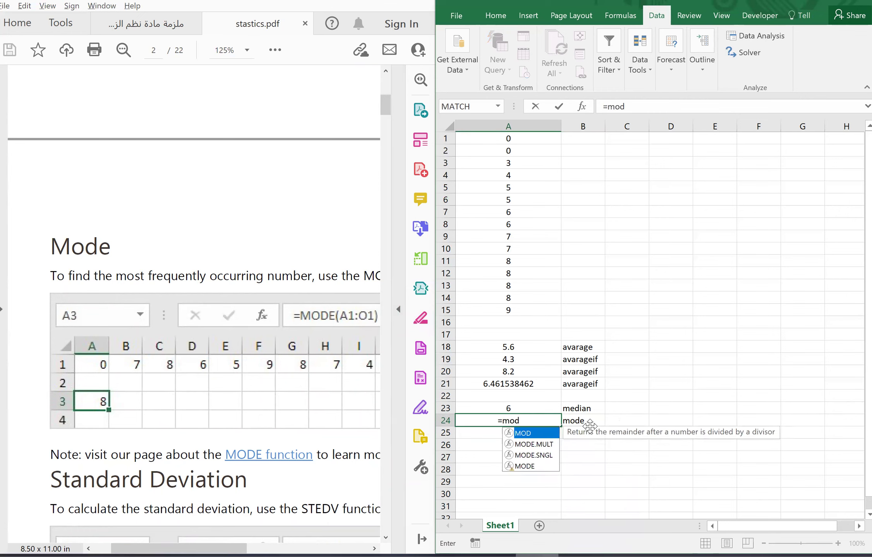
{"action": "key", "text": "Down"}
{"action": "key", "text": "Down"}
{"action": "key", "text": "Down"}
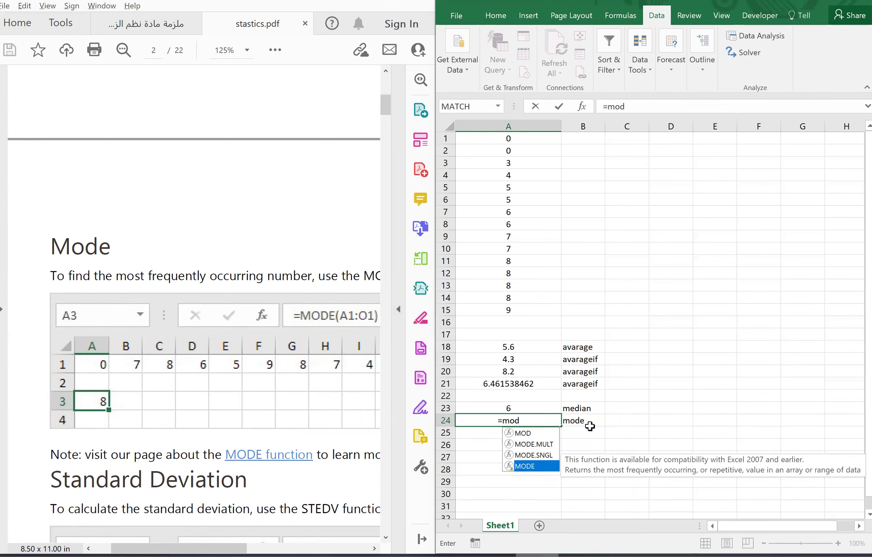
{"action": "key", "text": "Tab"}
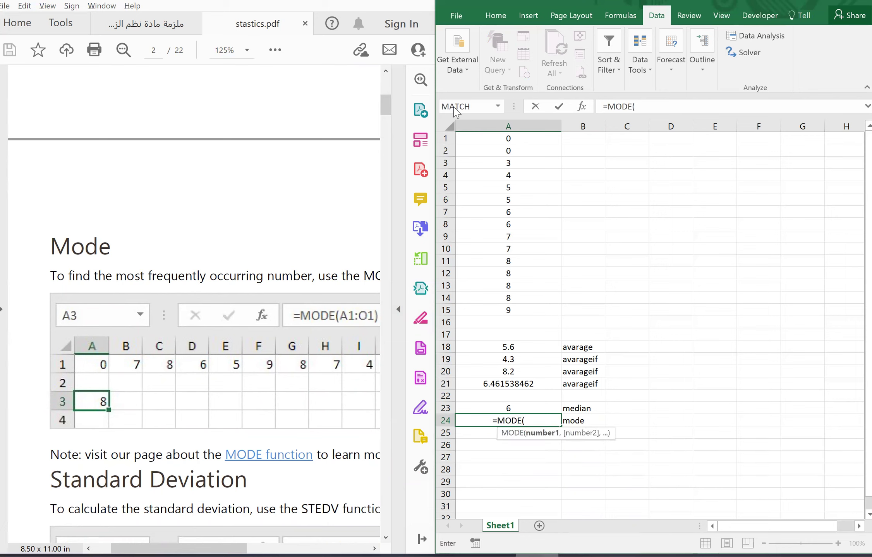
{"action": "left_click_drag", "start_coordinate": [514, 140], "coordinate": [518, 312]}
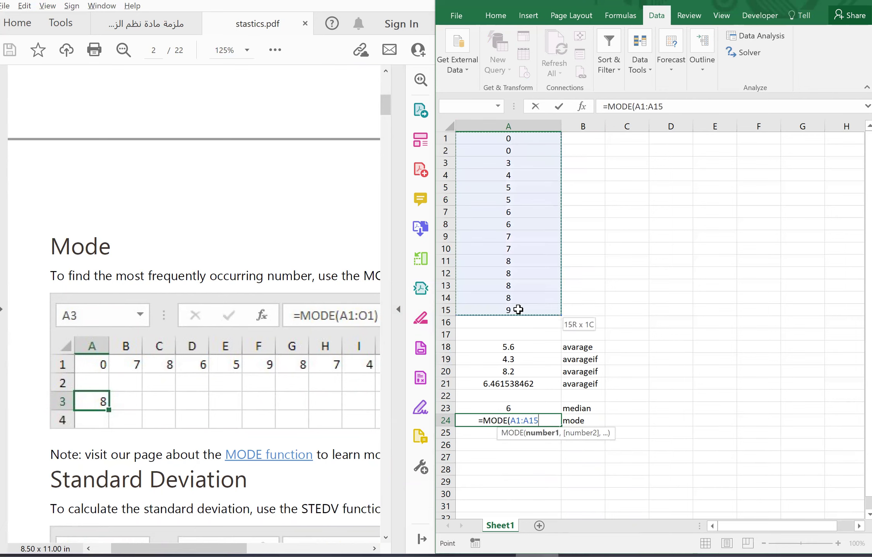
{"action": "key", "text": "Return"}
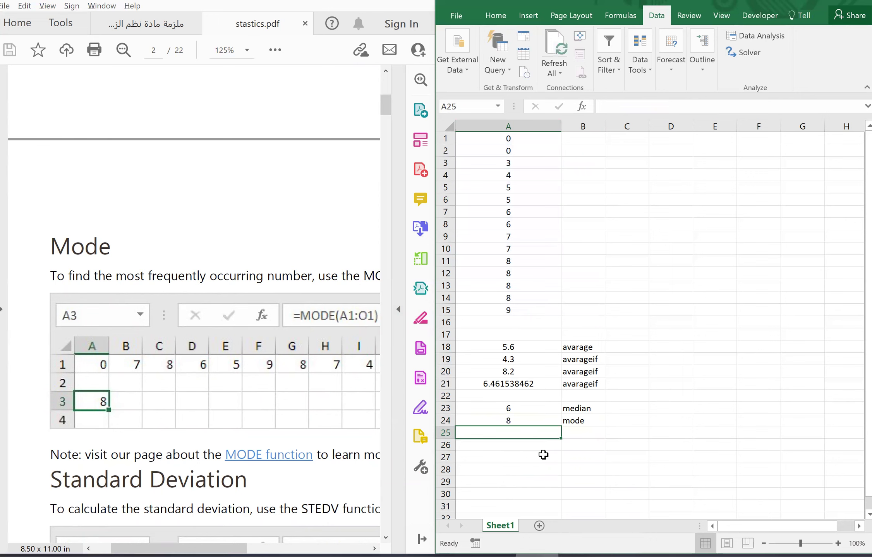
Step: Enter =STDEV(A1:A15) in A25, giving 2.823371844
{"action": "scroll", "coordinate": [305, 370], "scroll_direction": "down", "scroll_amount": 3}
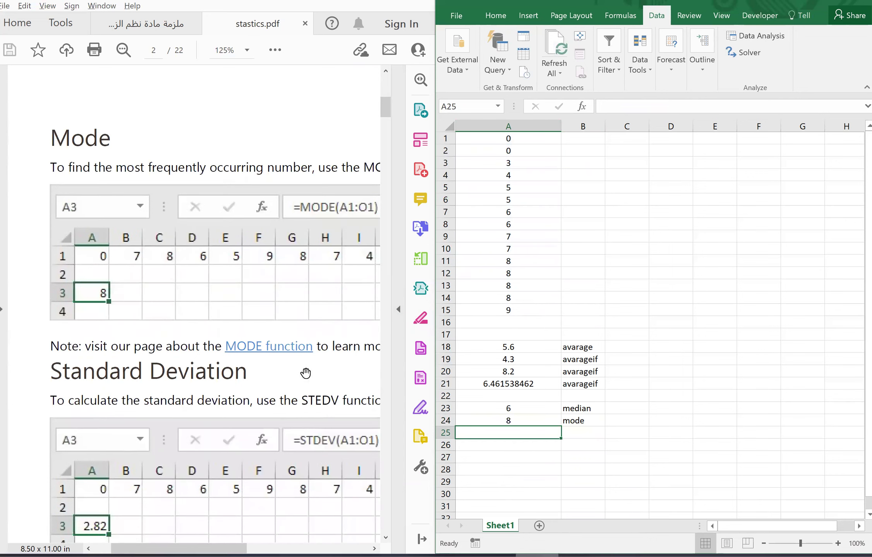
{"action": "scroll", "coordinate": [306, 370], "scroll_direction": "down", "scroll_amount": 2}
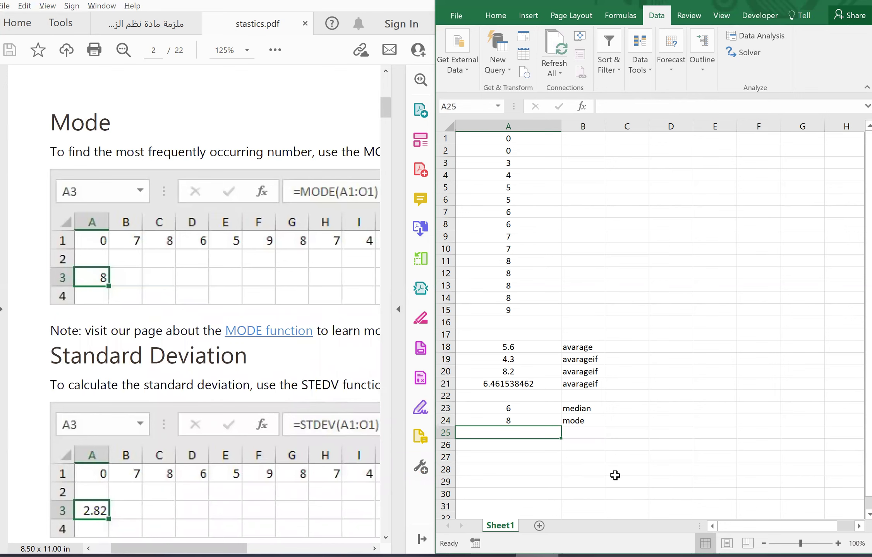
{"action": "scroll", "coordinate": [320, 385], "scroll_direction": "down", "scroll_amount": 2}
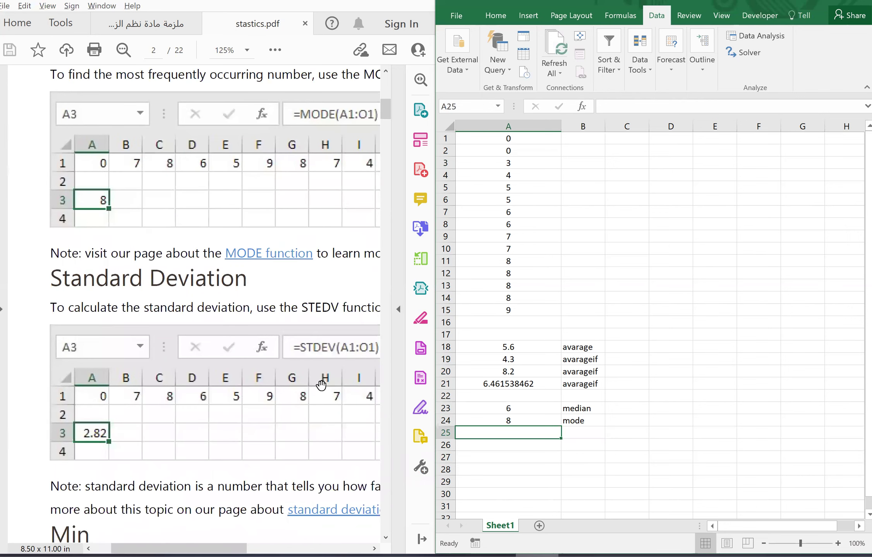
{"action": "scroll", "coordinate": [321, 384], "scroll_direction": "down", "scroll_amount": 2}
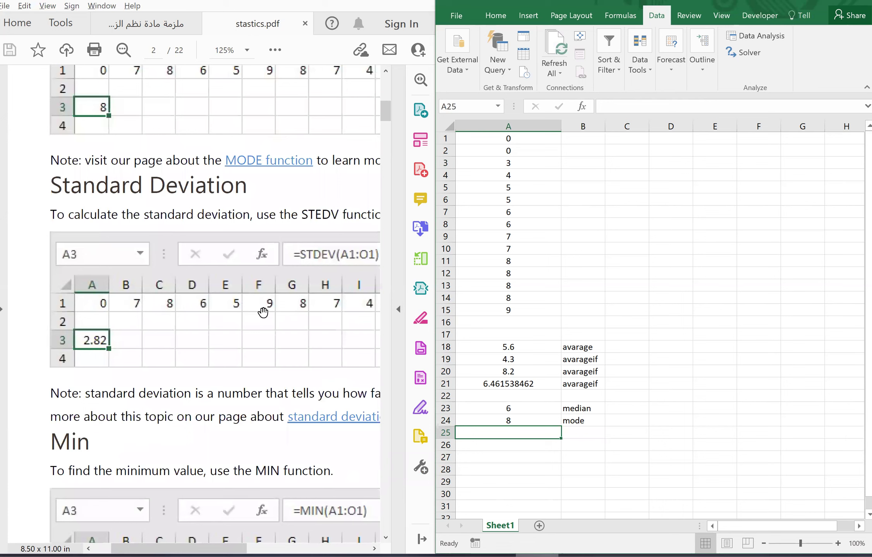
{"action": "type", "text": "s"}
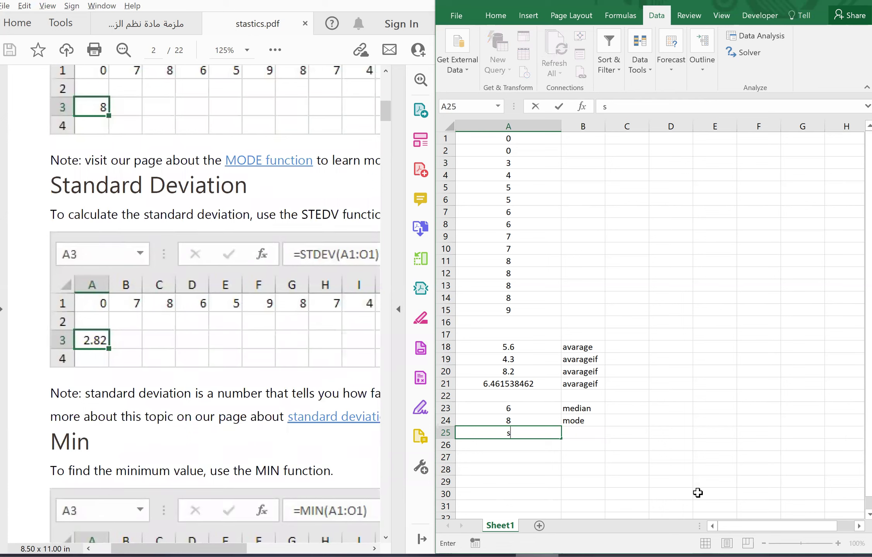
{"action": "type", "text": "=st"}
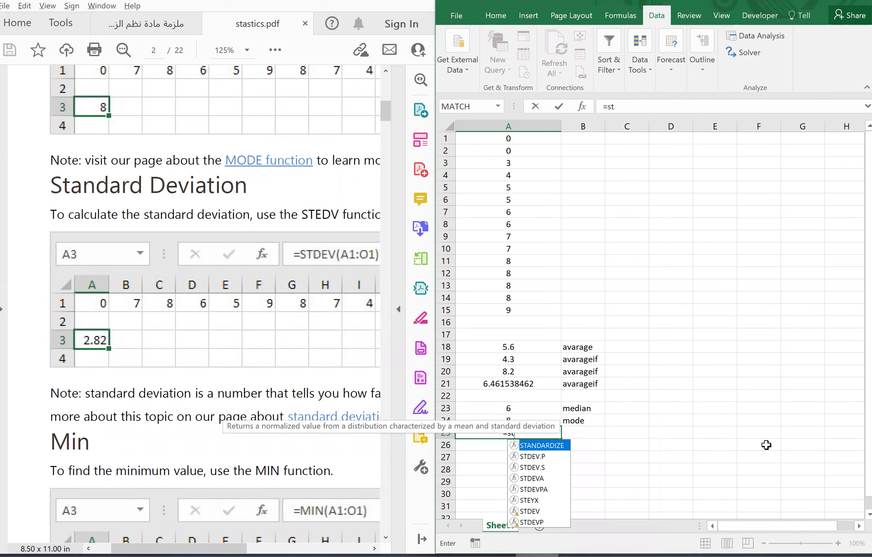
{"action": "type", "text": "de"}
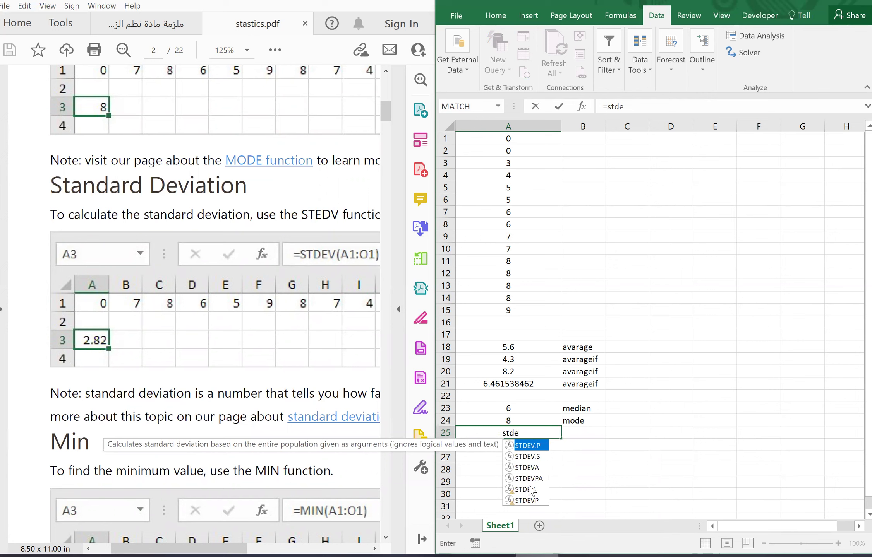
{"action": "double_click", "coordinate": [534, 489]}
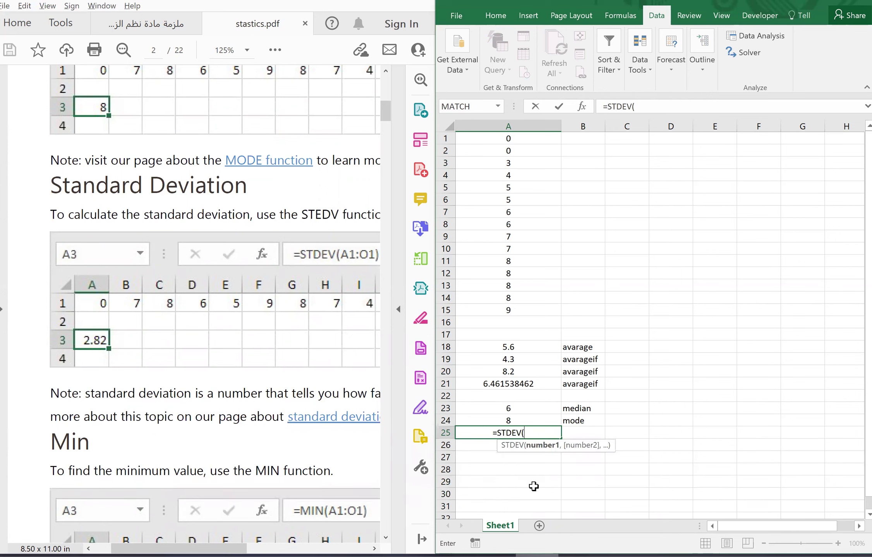
{"action": "left_click_drag", "start_coordinate": [512, 136], "coordinate": [510, 310]}
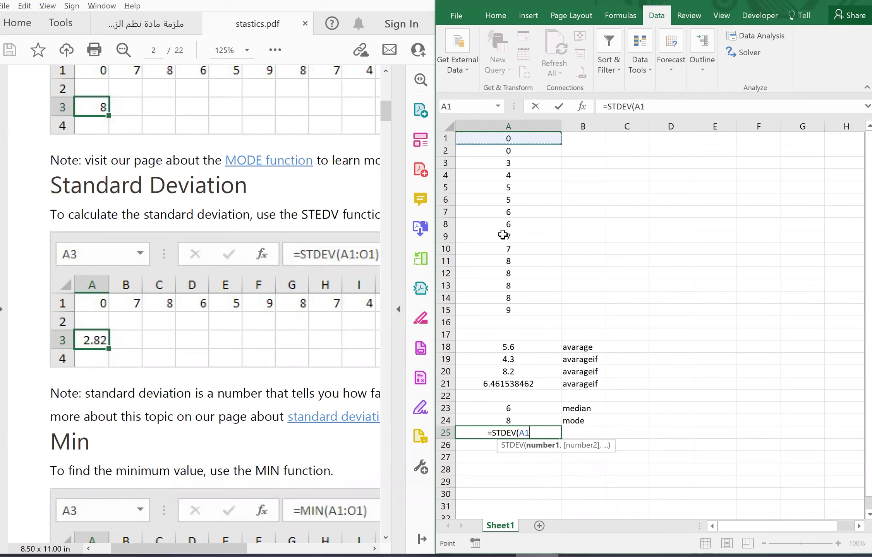
{"action": "key", "text": "Return"}
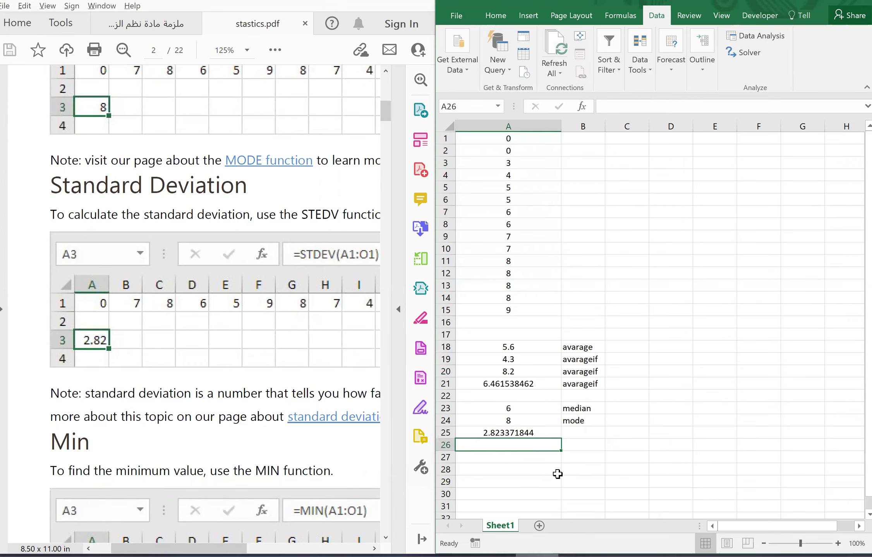
Step: Select A1:A15 to check its count and sum, and inspect the values in rows 13–15
{"action": "scroll", "coordinate": [420, 436], "scroll_direction": "down", "scroll_amount": 1}
{"action": "scroll", "coordinate": [278, 398], "scroll_direction": "down", "scroll_amount": 2}
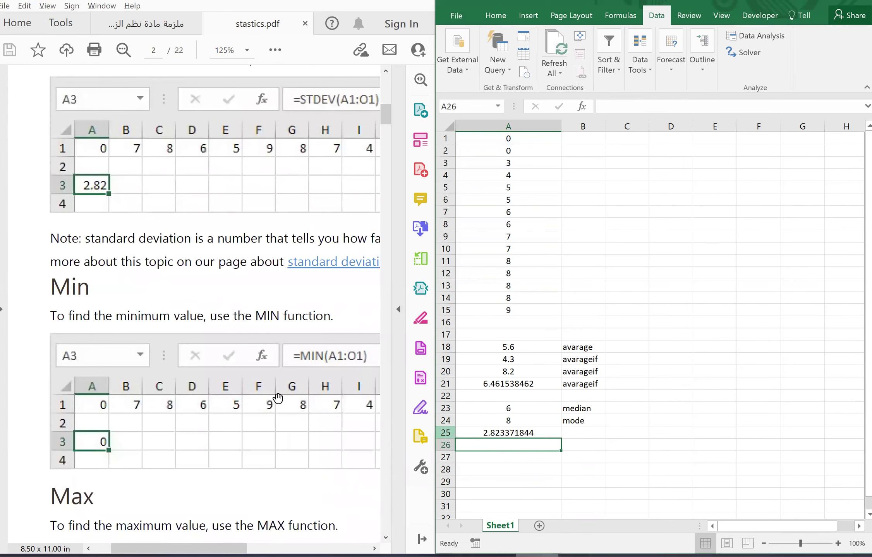
{"action": "scroll", "coordinate": [277, 398], "scroll_direction": "down", "scroll_amount": 1}
{"action": "scroll", "coordinate": [278, 398], "scroll_direction": "down", "scroll_amount": 3}
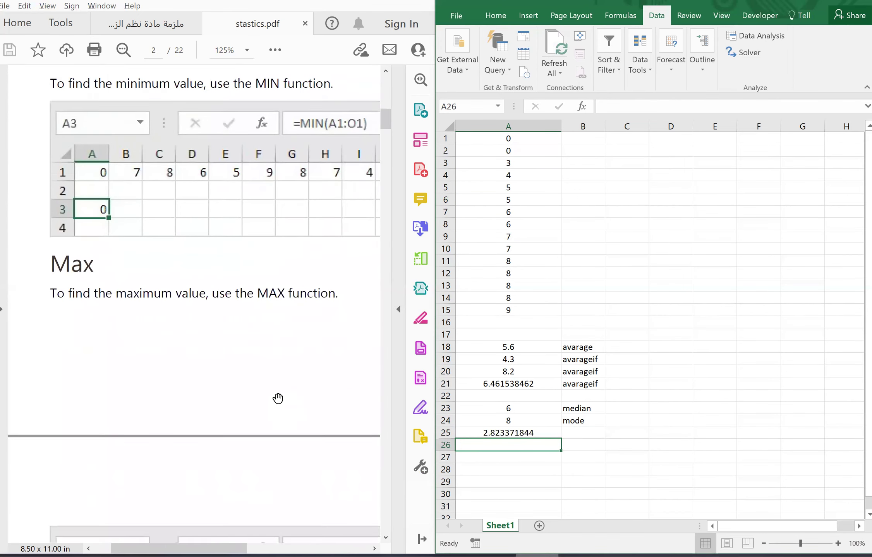
{"action": "scroll", "coordinate": [278, 398], "scroll_direction": "down", "scroll_amount": 3}
{"action": "scroll", "coordinate": [278, 398], "scroll_direction": "down", "scroll_amount": 3}
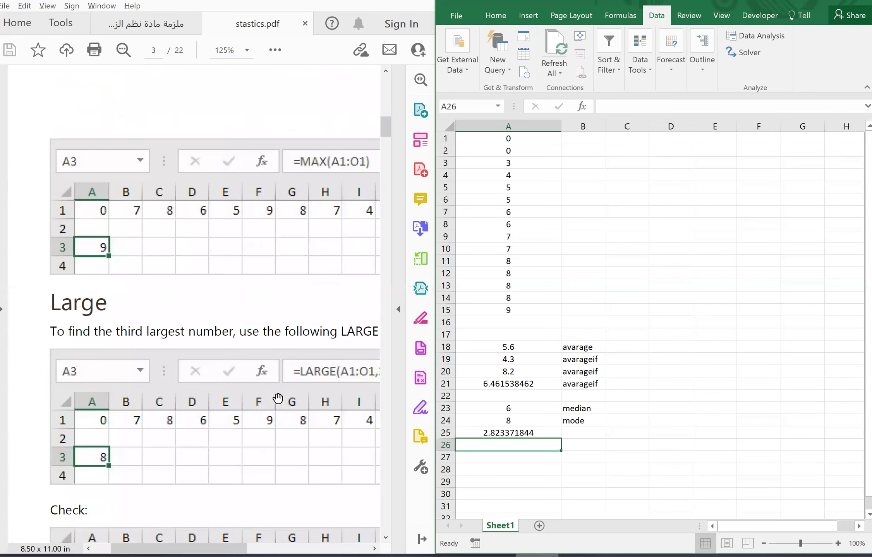
{"action": "left_click", "coordinate": [553, 469]}
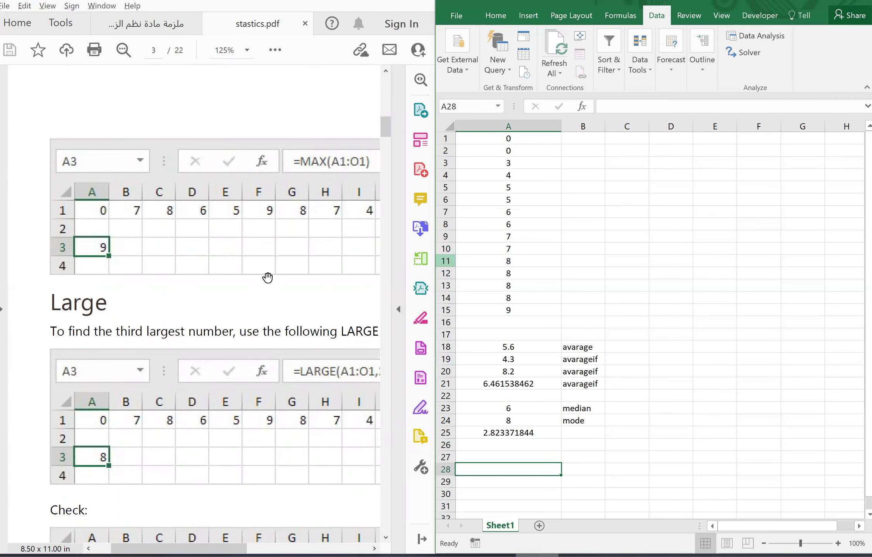
{"action": "left_click", "coordinate": [510, 189]}
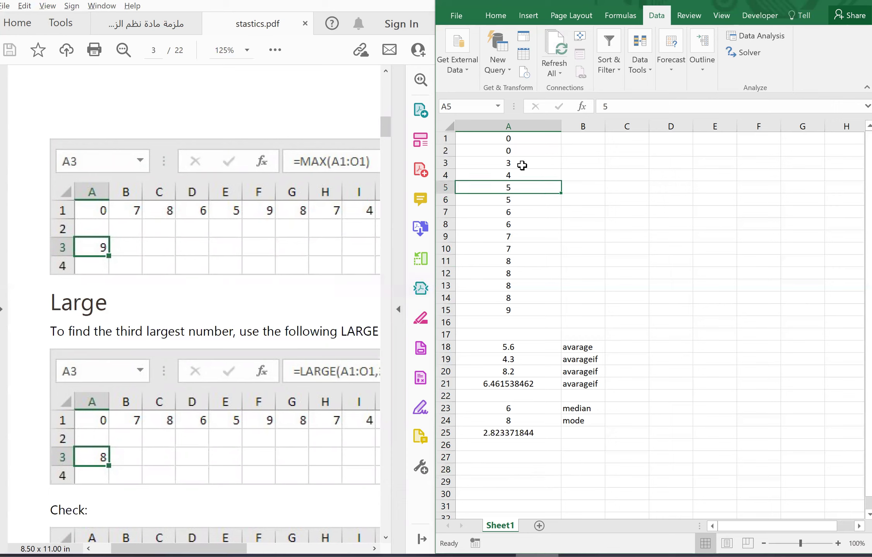
{"action": "left_click_drag", "start_coordinate": [526, 134], "coordinate": [518, 307]}
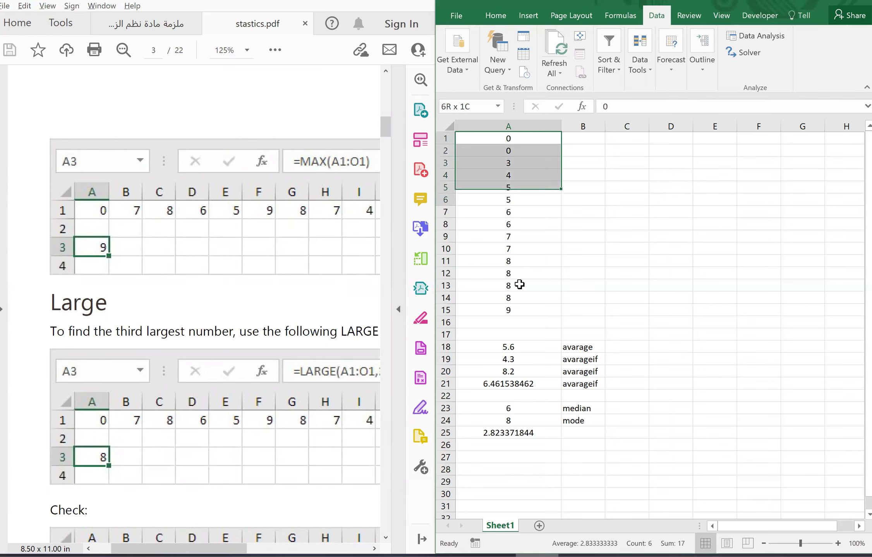
{"action": "left_click", "coordinate": [518, 307]}
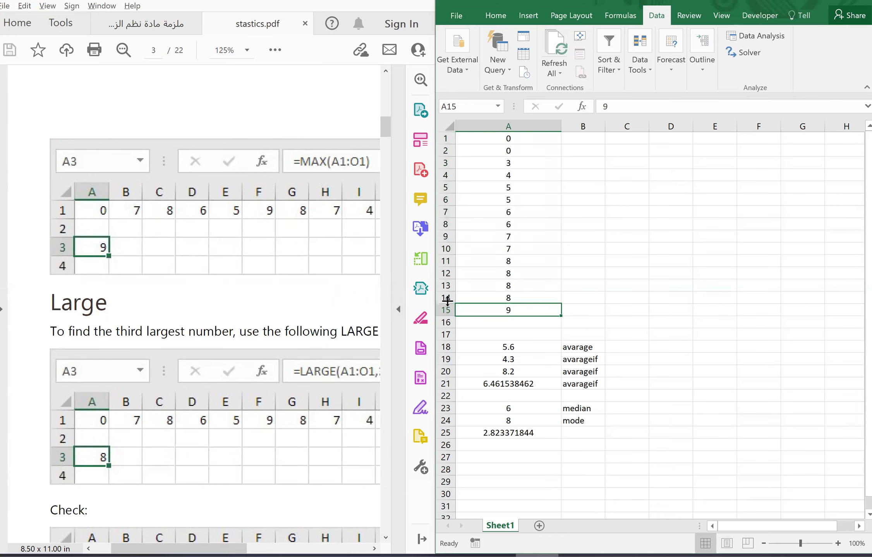
{"action": "left_click", "coordinate": [445, 298]}
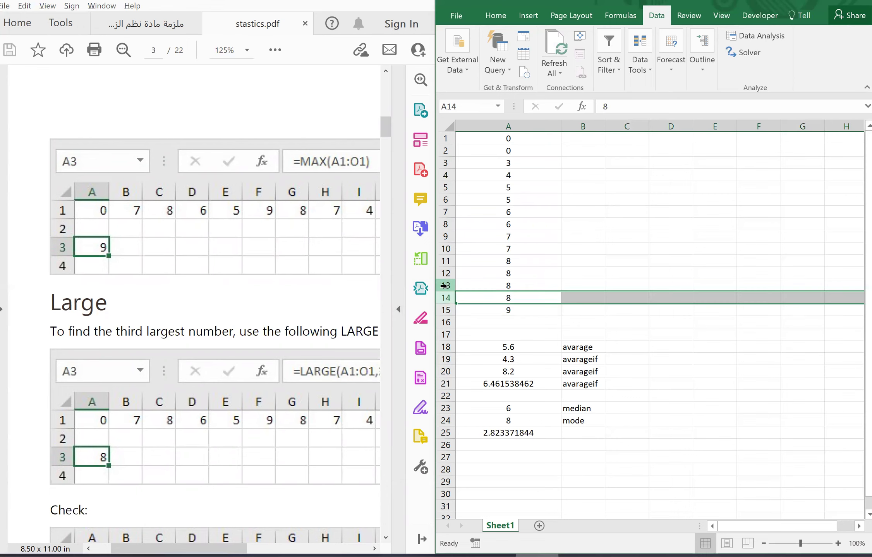
{"action": "left_click", "coordinate": [443, 285]}
Step: Enter =LARGE(A1:A15,3) in A26, returning 8
{"action": "left_click", "coordinate": [536, 446]}
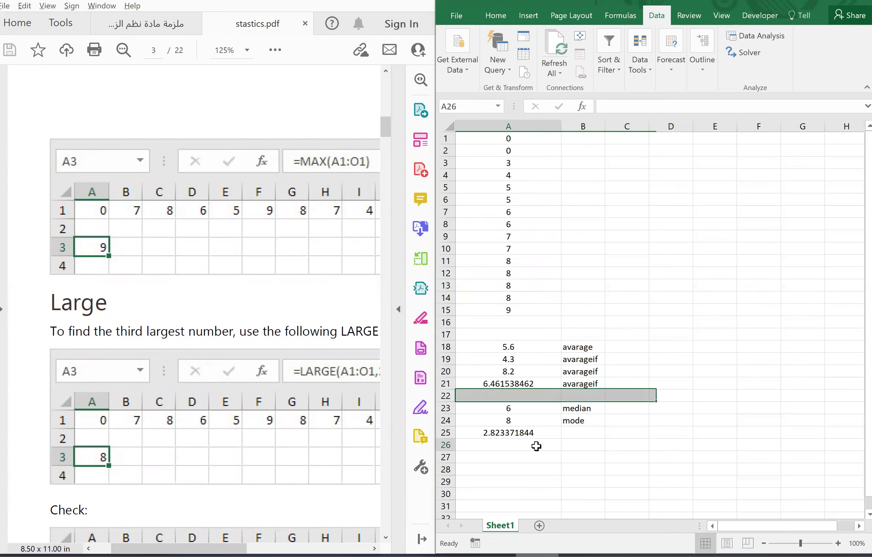
{"action": "scroll", "coordinate": [313, 374], "scroll_direction": "right", "scroll_amount": 2}
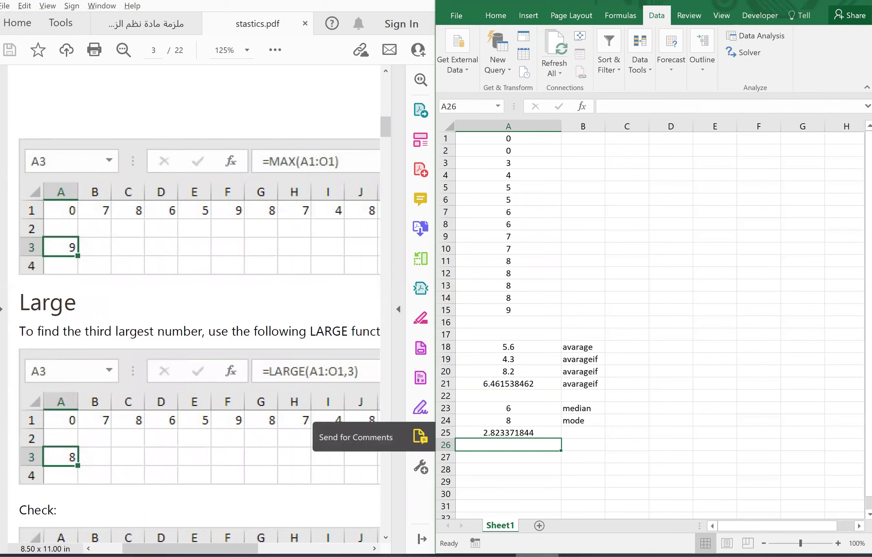
{"action": "type", "text": "la"}
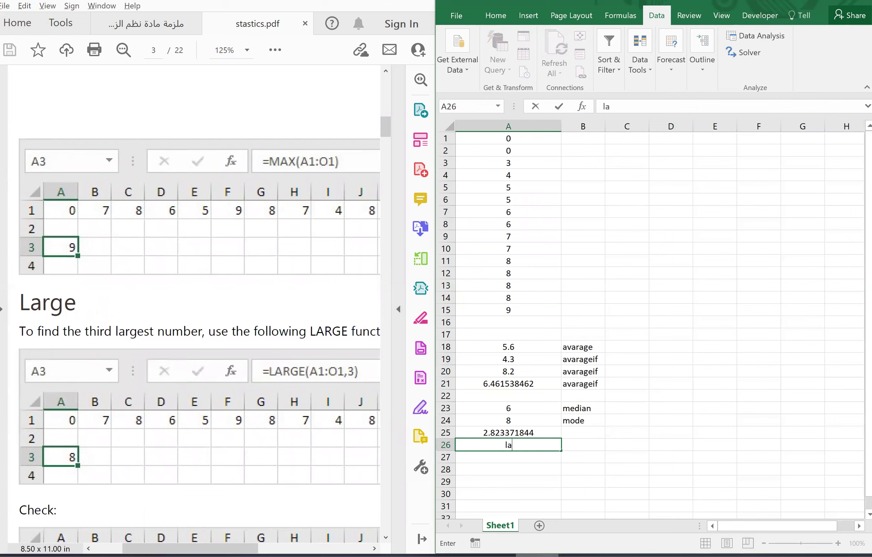
{"action": "type", "text": "=l"}
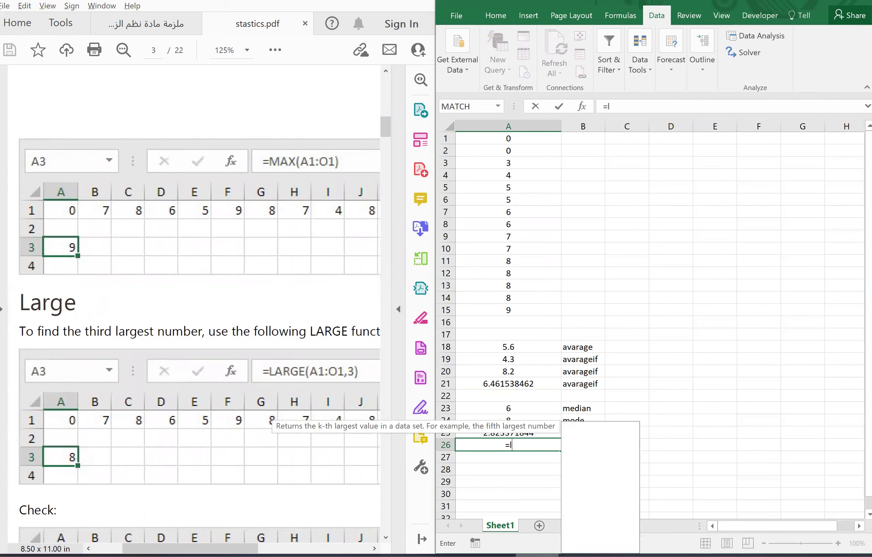
{"action": "type", "text": "ar"}
{"action": "key", "text": "Tab"}
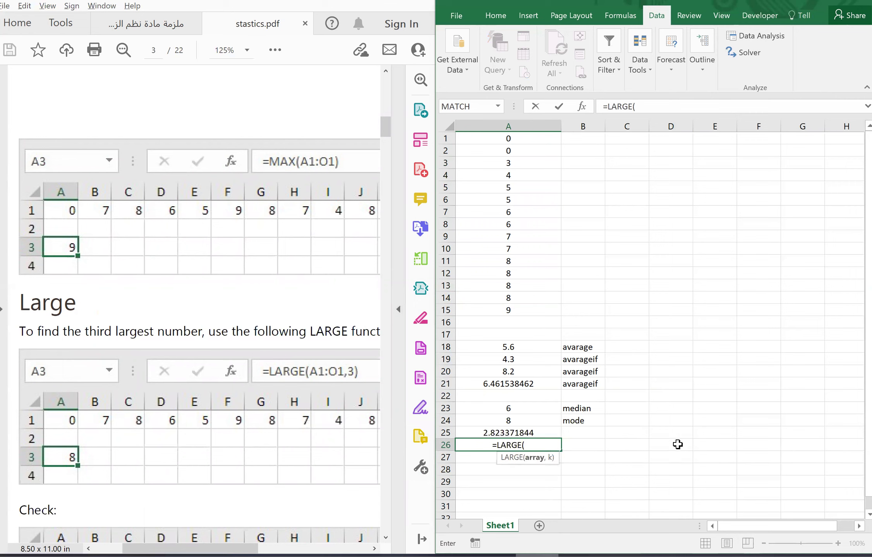
{"action": "left_click", "coordinate": [517, 138]}
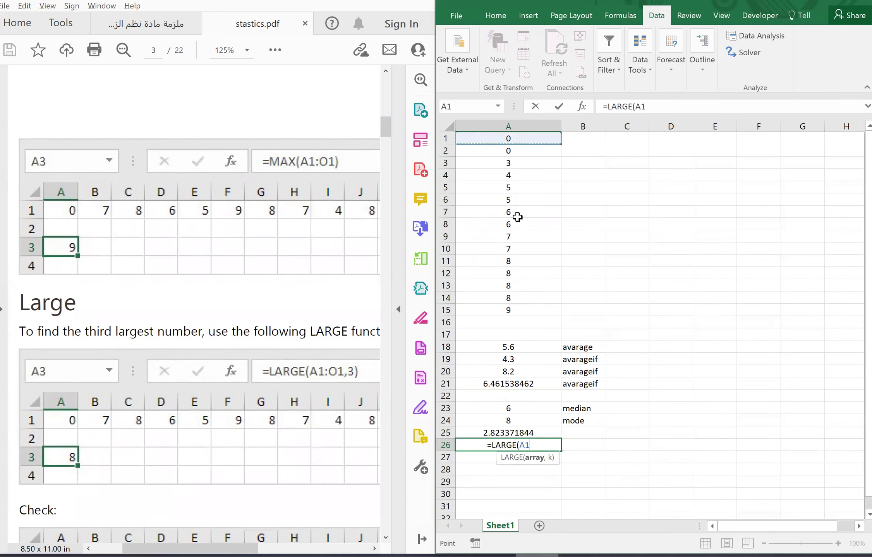
{"action": "left_click_drag", "start_coordinate": [517, 218], "coordinate": [516, 309]}
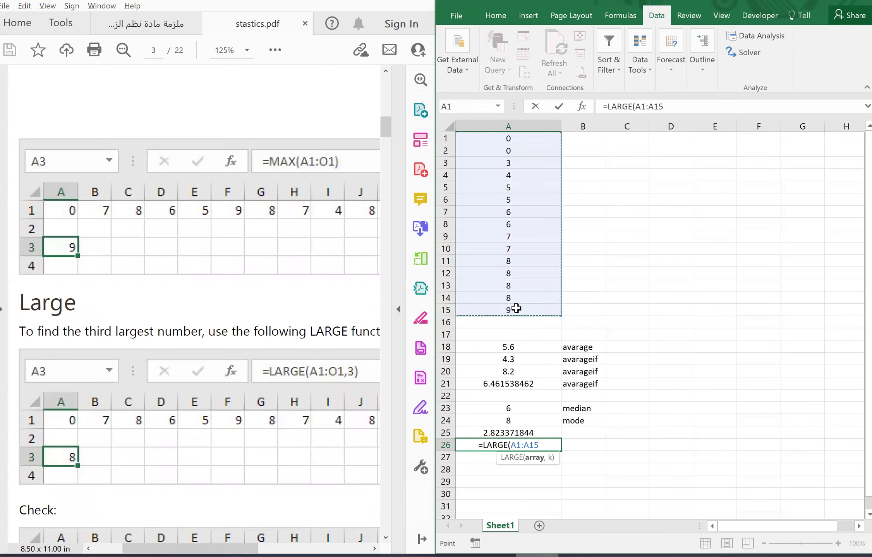
{"action": "type", "text": ","}
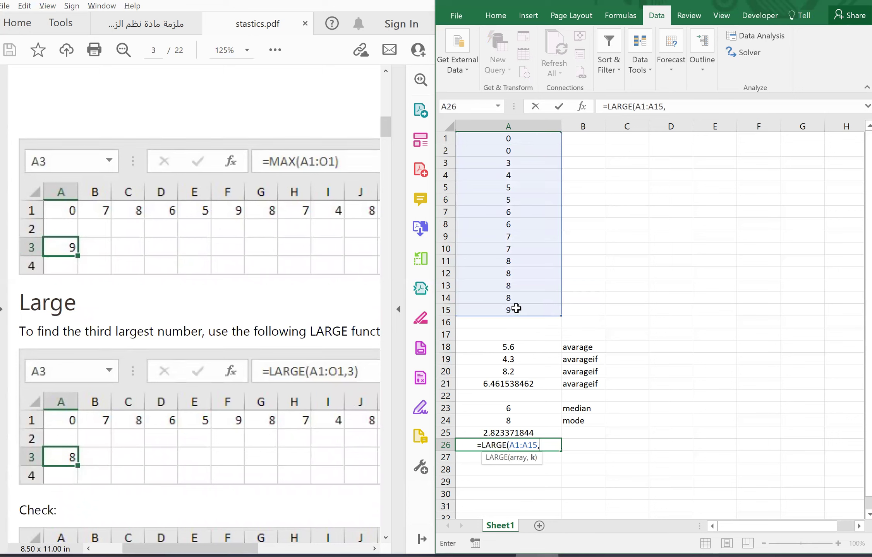
{"action": "type", "text": "3"}
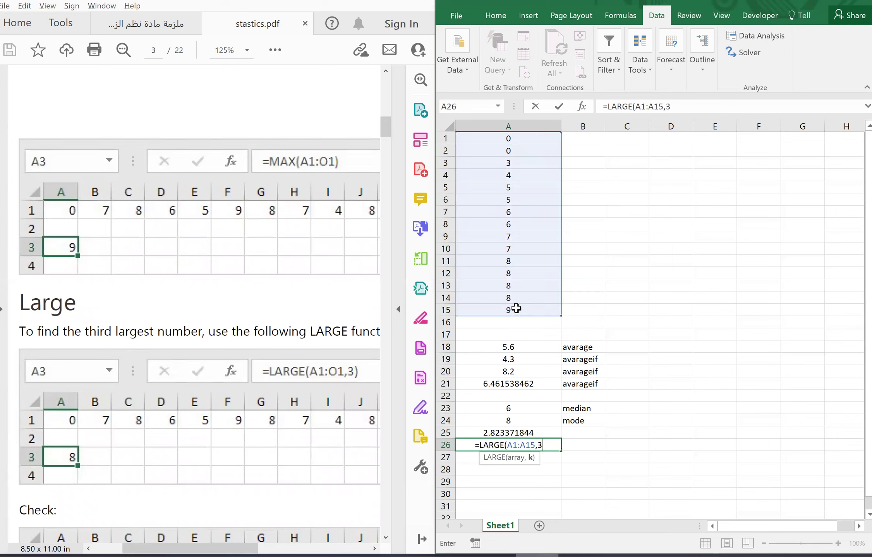
{"action": "key", "text": "Return"}
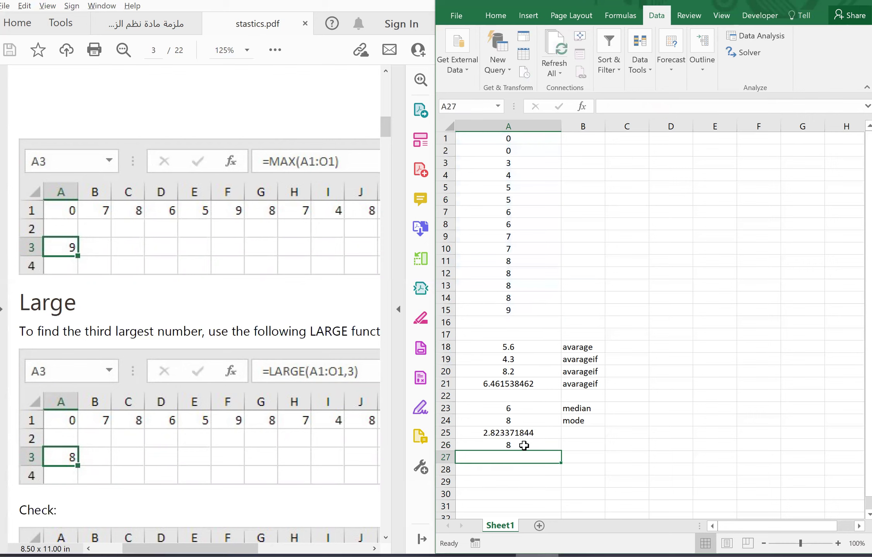
Step: Change the k argument of A26's LARGE formula from 3 to 2
{"action": "left_click", "coordinate": [524, 446]}
{"action": "double_click", "coordinate": [523, 445]}
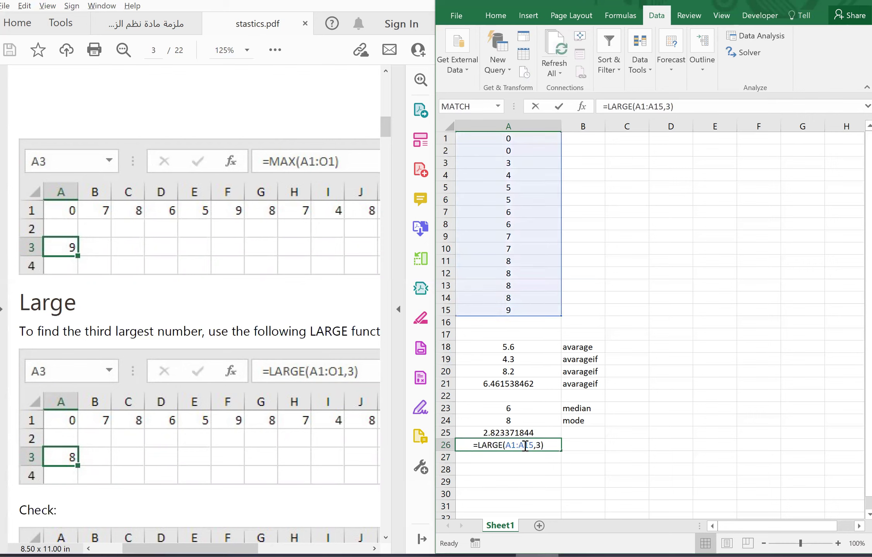
{"action": "left_click", "coordinate": [543, 446]}
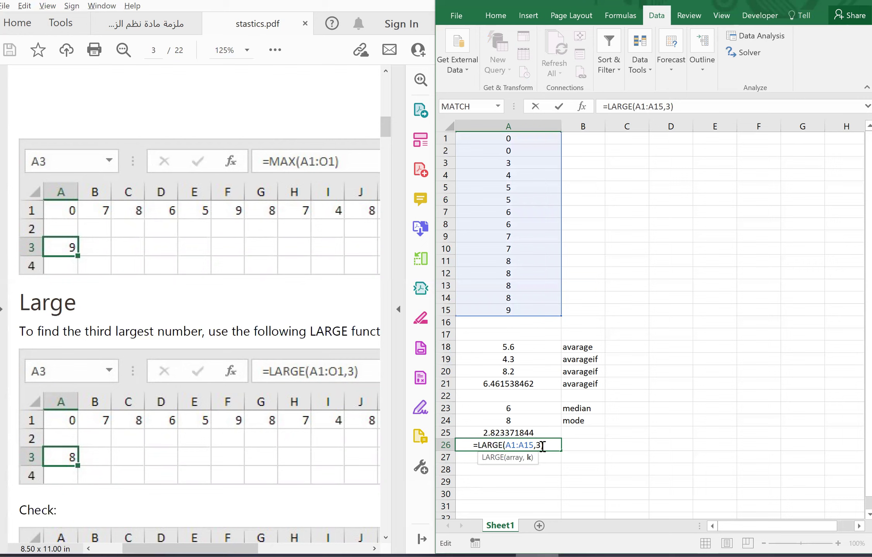
{"action": "key", "text": "BackSpace"}
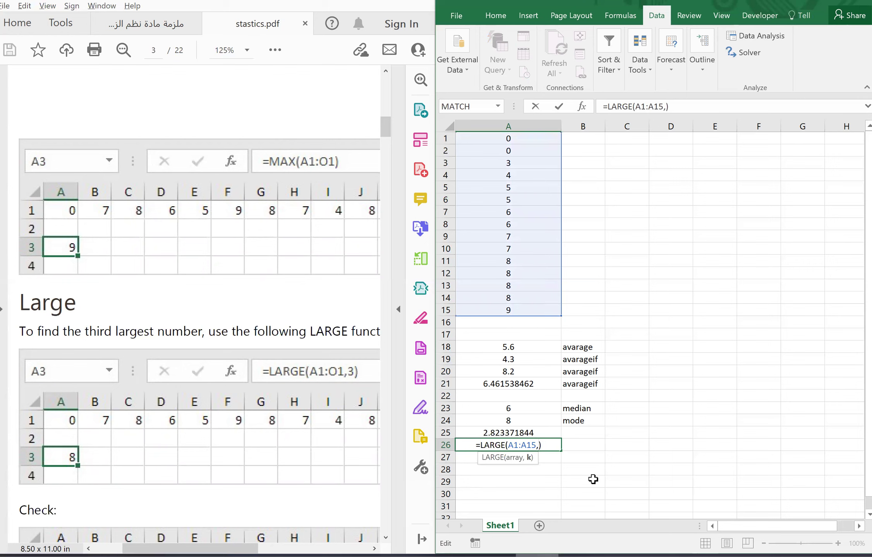
{"action": "type", "text": "2"}
{"action": "key", "text": "Return"}
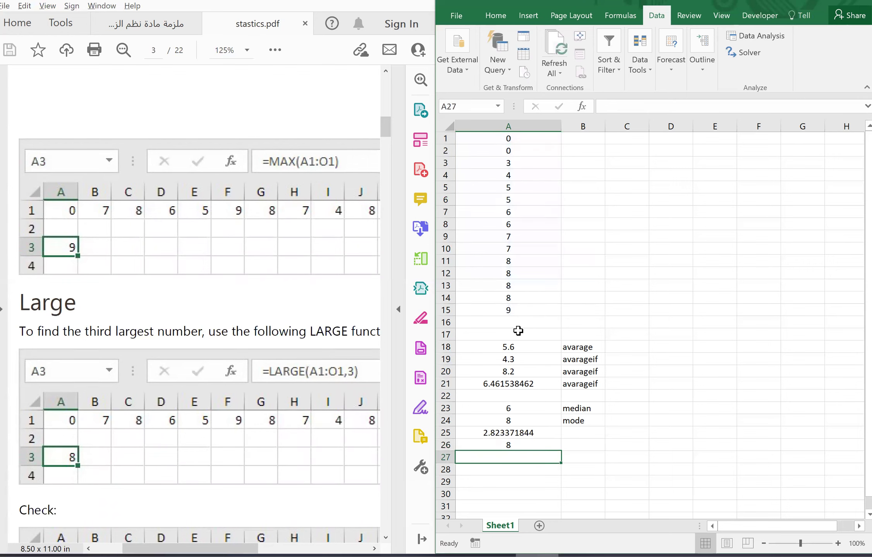
Step: Check the values in A15 up through A10 to count the largest values
{"action": "left_click", "coordinate": [503, 308]}
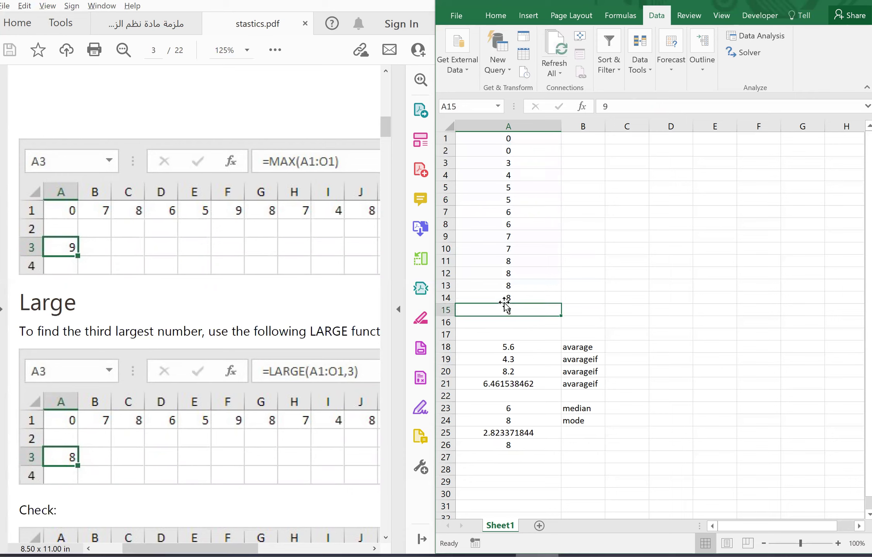
{"action": "left_click", "coordinate": [508, 297]}
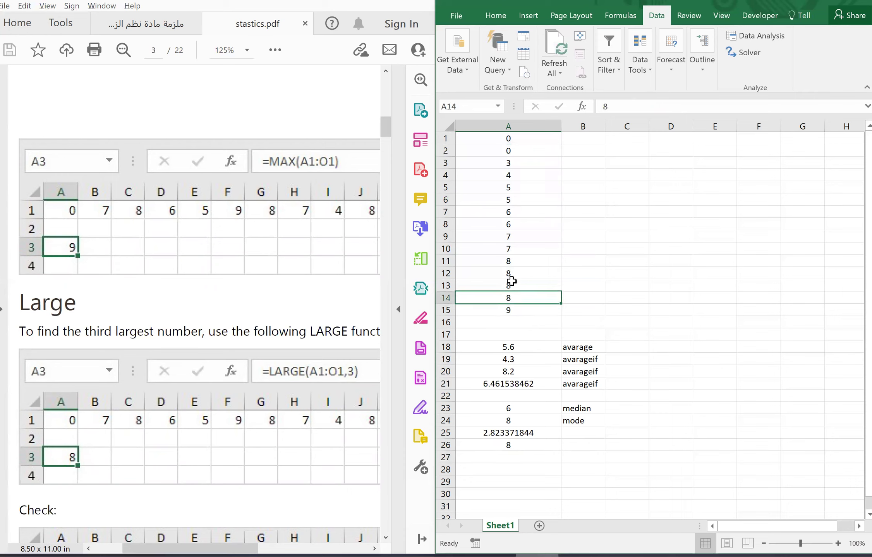
{"action": "left_click", "coordinate": [511, 282]}
{"action": "left_click", "coordinate": [512, 272]}
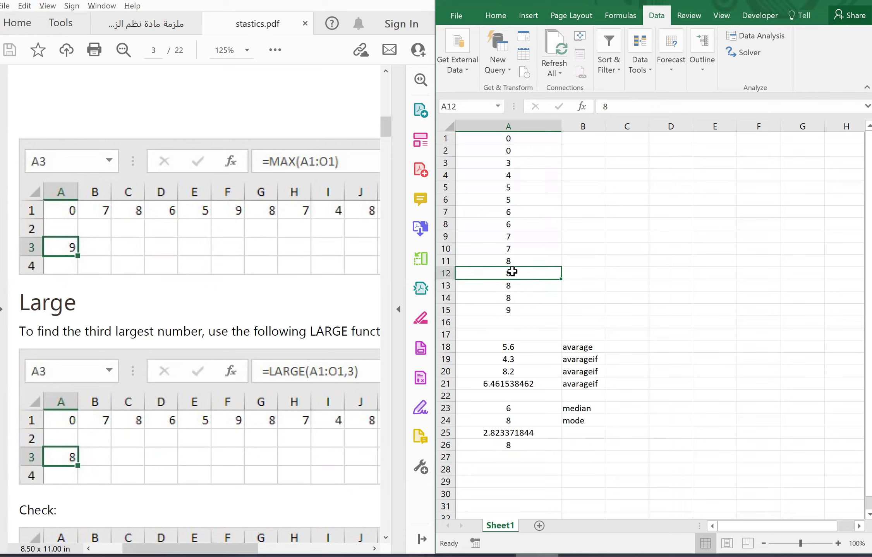
{"action": "left_click", "coordinate": [516, 258]}
{"action": "left_click", "coordinate": [515, 245]}
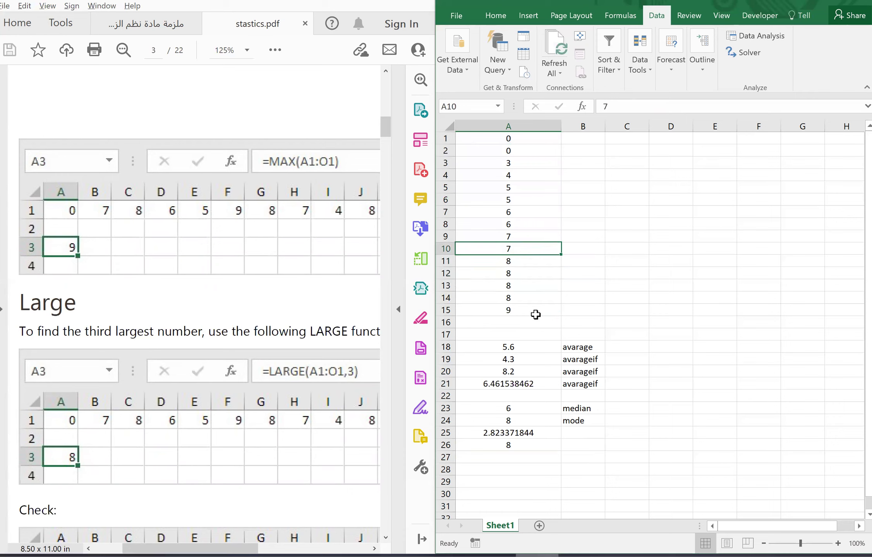
Step: Change A26 to =LARGE(A1:A15,6), returning 7, and review the formula
{"action": "double_click", "coordinate": [521, 447]}
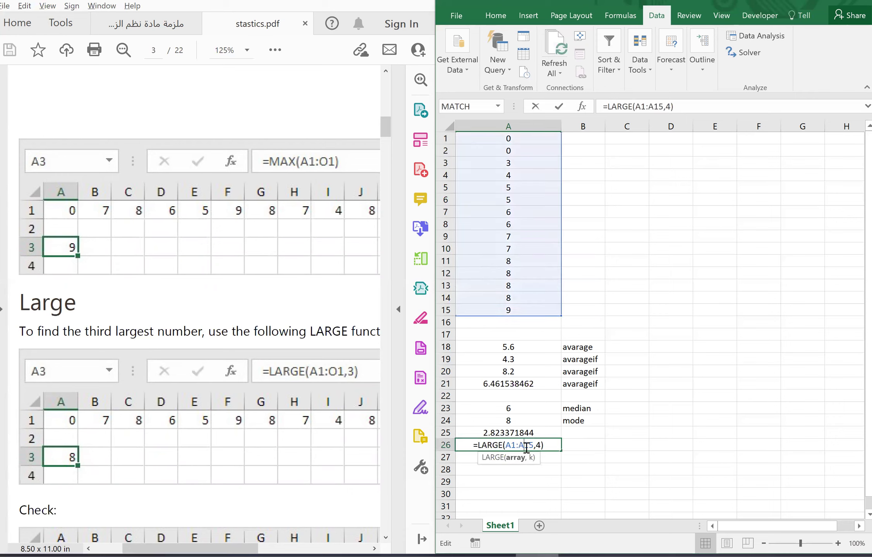
{"action": "left_click", "coordinate": [541, 447]}
{"action": "key", "text": "BackSpace"}
{"action": "type", "text": "4"}
{"action": "key", "text": "BackSpace"}
{"action": "type", "text": "6"}
{"action": "key", "text": "Return"}
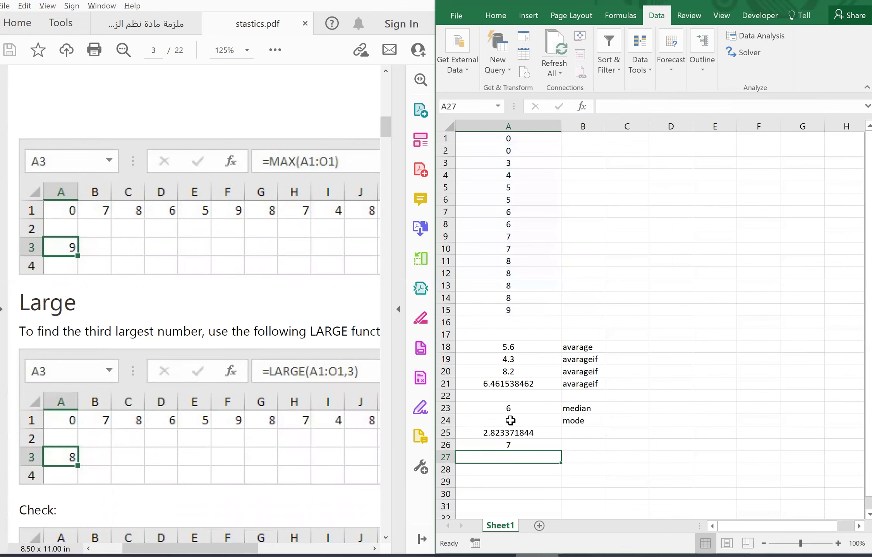
{"action": "left_click", "coordinate": [501, 248]}
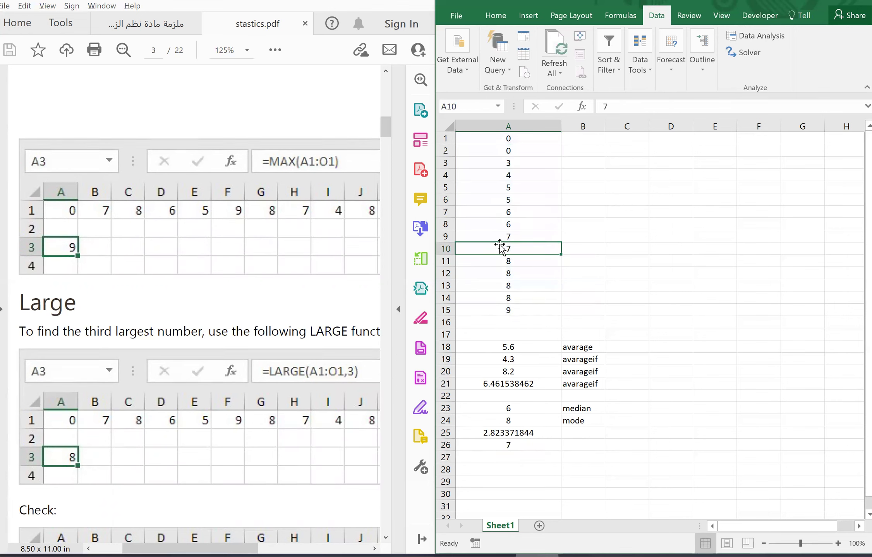
{"action": "left_click", "coordinate": [832, 18]}
{"action": "left_click", "coordinate": [554, 445]}
Step: Type 'large' in B26 beside the LARGE result and begin a SMALL formula in A27
{"action": "scroll", "coordinate": [372, 437], "scroll_direction": "down", "scroll_amount": 2}
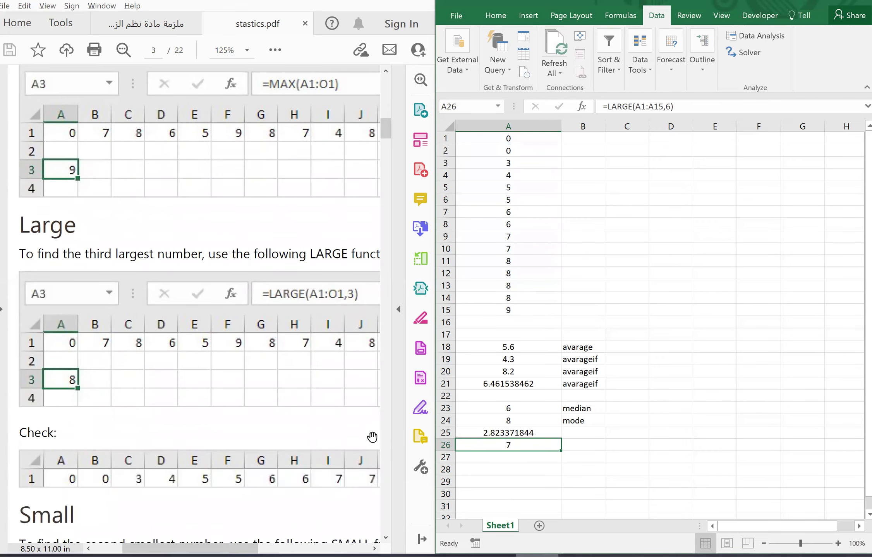
{"action": "scroll", "coordinate": [296, 393], "scroll_direction": "down", "scroll_amount": 2}
{"action": "scroll", "coordinate": [296, 393], "scroll_direction": "down", "scroll_amount": 2}
{"action": "scroll", "coordinate": [296, 393], "scroll_direction": "down", "scroll_amount": 1}
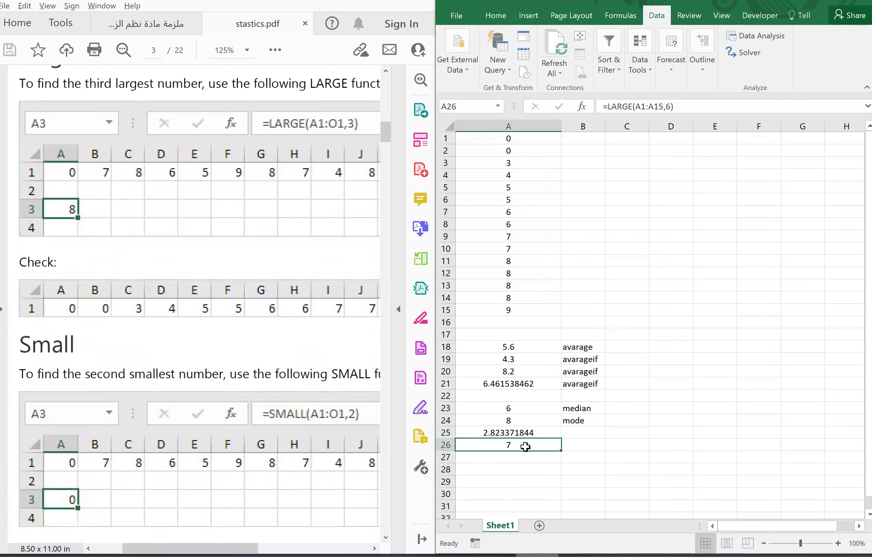
{"action": "left_click", "coordinate": [578, 445]}
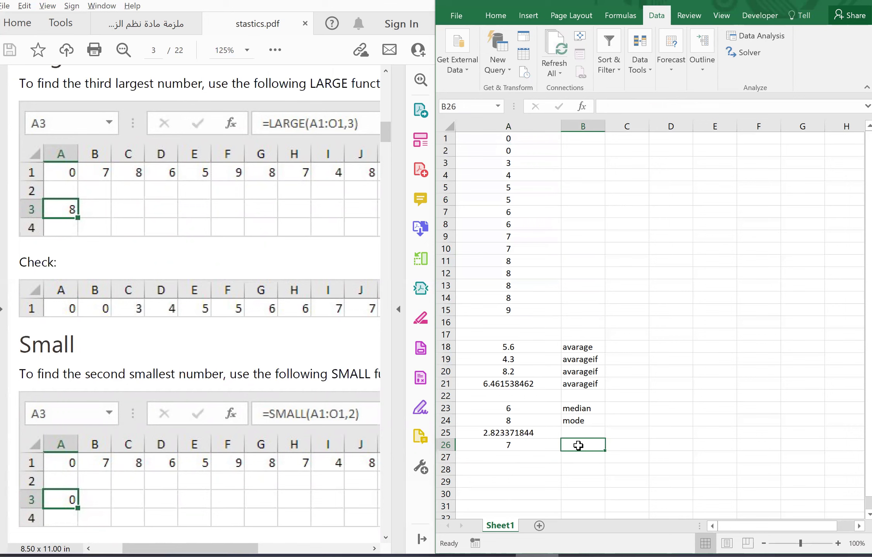
{"action": "type", "text": "large"}
{"action": "key", "text": "Return"}
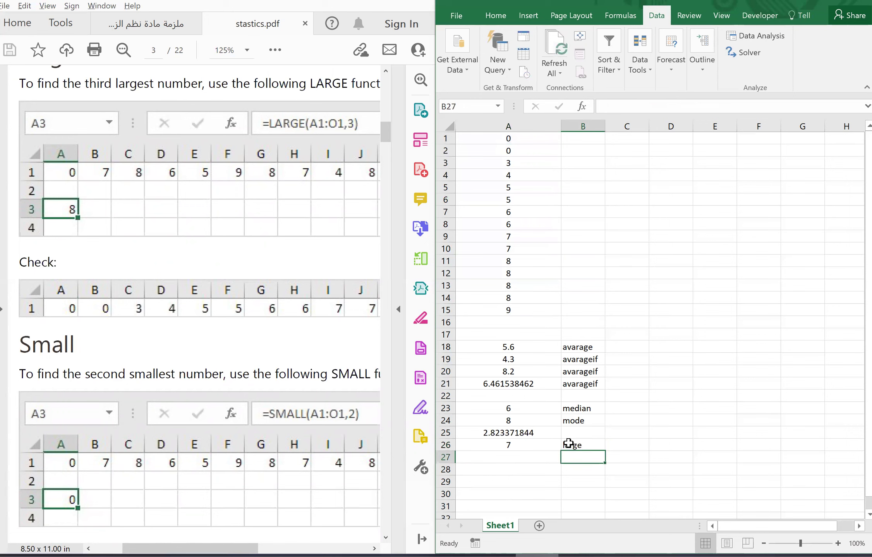
{"action": "left_click", "coordinate": [529, 455]}
{"action": "type", "text": "="}
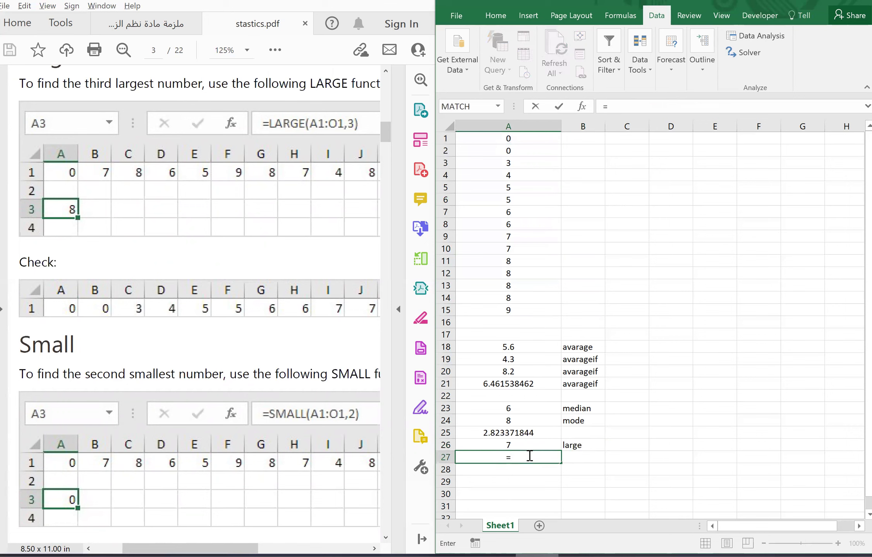
{"action": "type", "text": "sma"}
Step: Complete =SMALL(A1:A15,2) in A27 and check the values in A2 and A3
{"action": "key", "text": "Tab"}
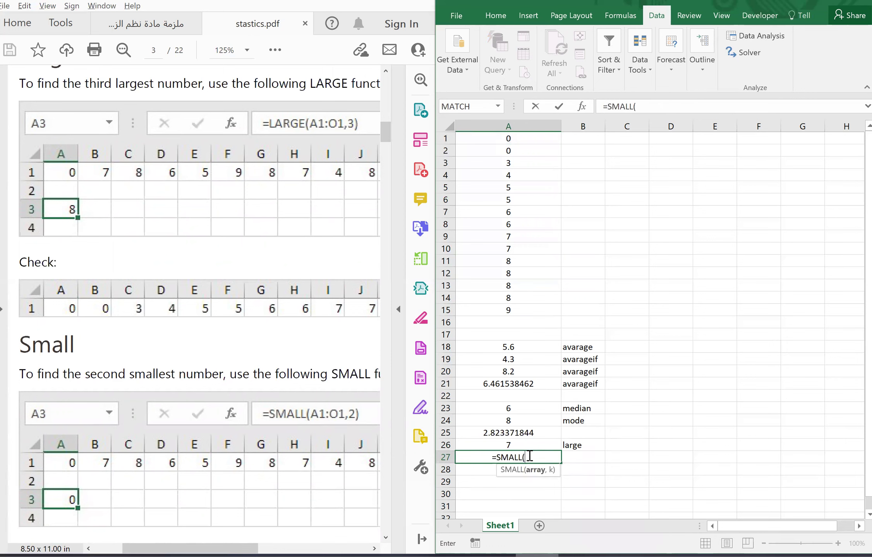
{"action": "left_click_drag", "start_coordinate": [513, 136], "coordinate": [511, 310]}
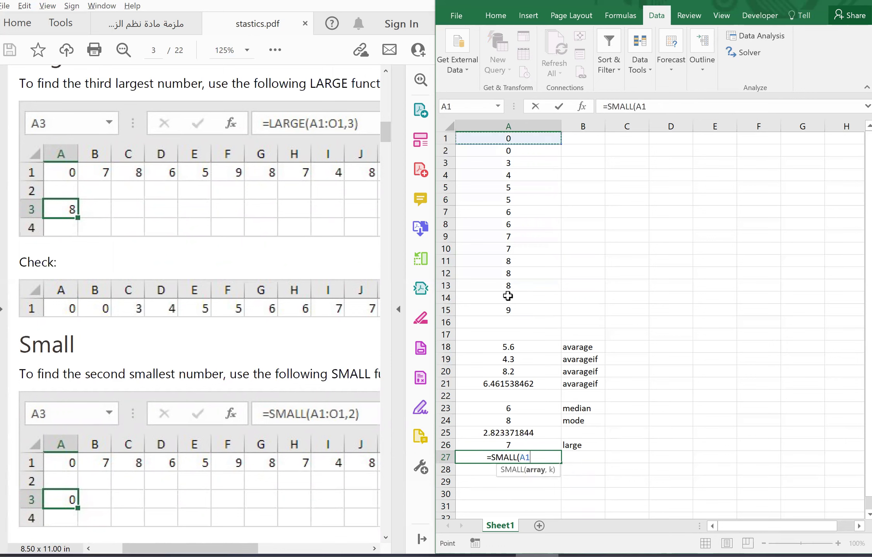
{"action": "type", "text": ":A15,"}
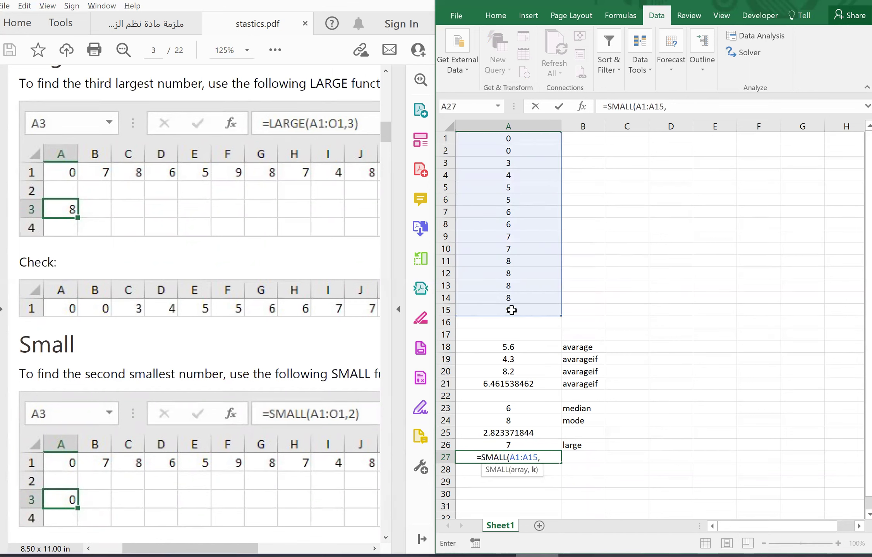
{"action": "type", "text": "2"}
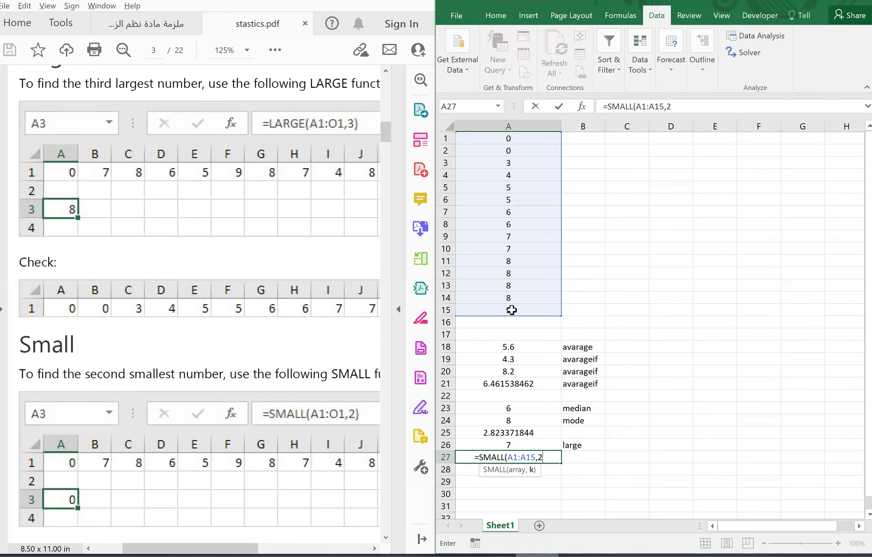
{"action": "type", "text": ")"}
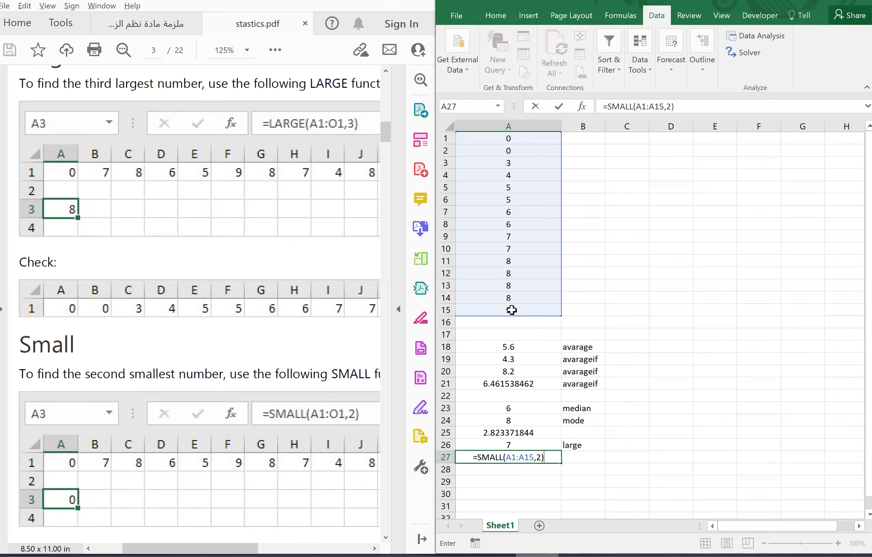
{"action": "key", "text": "Return"}
{"action": "left_click", "coordinate": [510, 159]}
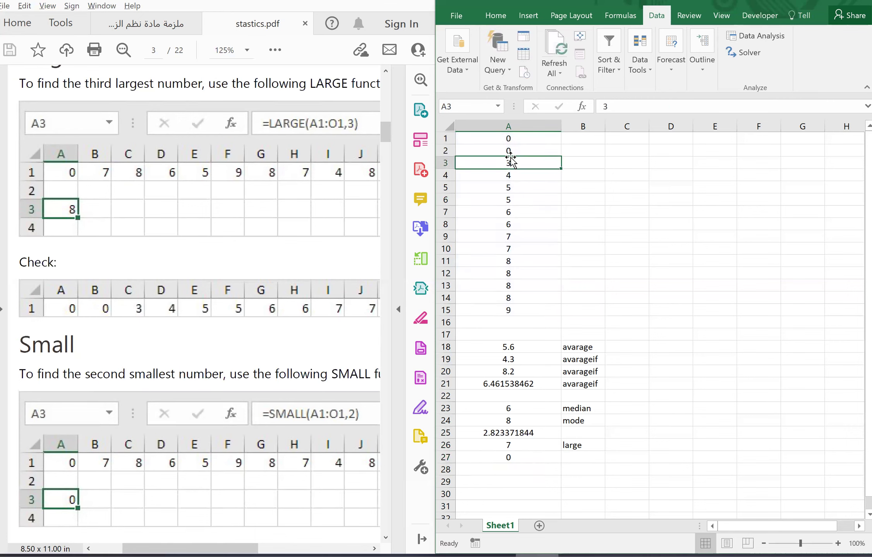
{"action": "left_click", "coordinate": [527, 152]}
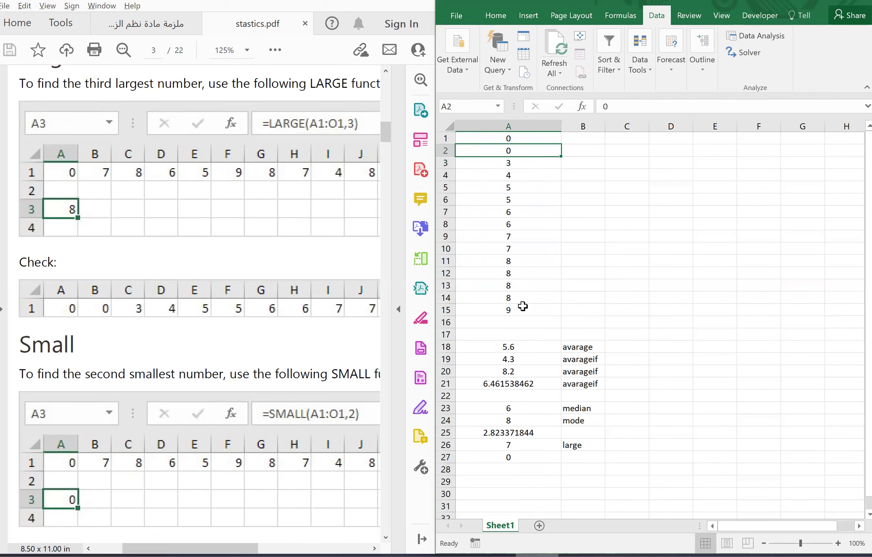
Step: Change the SMALL formula's k argument to 3, returning 3
{"action": "left_click", "coordinate": [519, 456]}
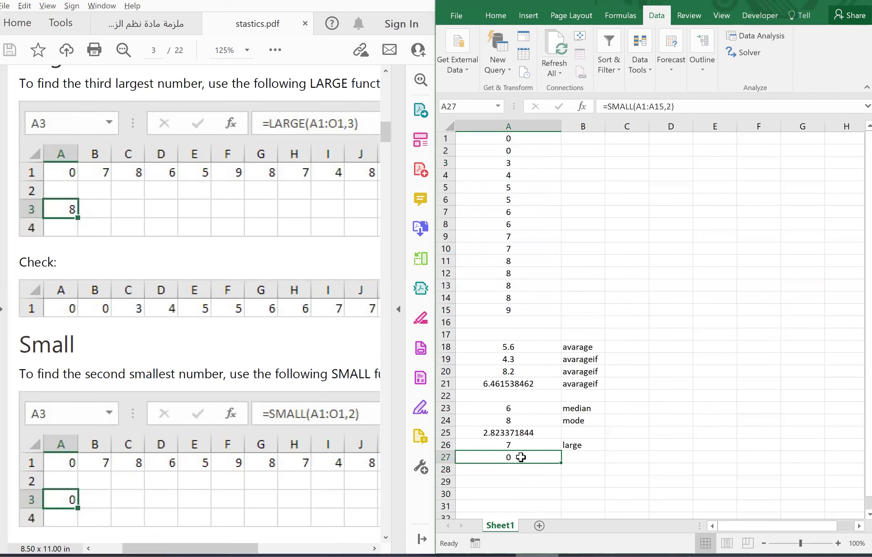
{"action": "double_click", "coordinate": [529, 456]}
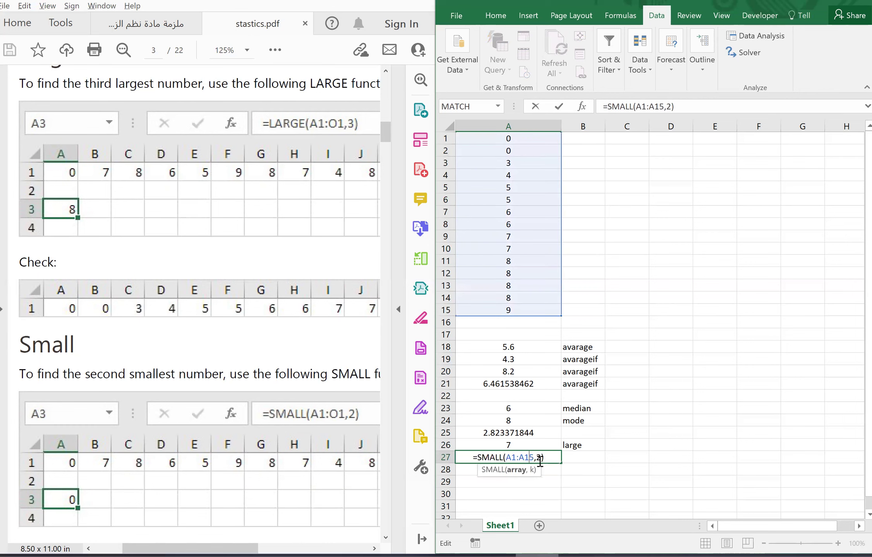
{"action": "key", "text": "BackSpace"}
{"action": "type", "text": "3"}
{"action": "key", "text": "Return"}
Step: Type 'small' in B27 beside the SMALL result
{"action": "scroll", "coordinate": [240, 340], "scroll_direction": "down", "scroll_amount": 2}
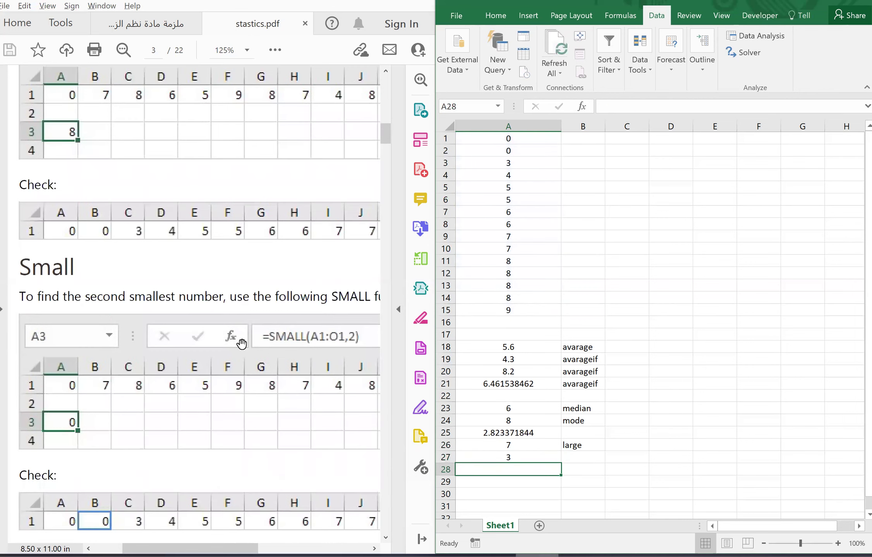
{"action": "scroll", "coordinate": [242, 344], "scroll_direction": "down", "scroll_amount": 4}
{"action": "scroll", "coordinate": [242, 344], "scroll_direction": "down", "scroll_amount": 5}
{"action": "scroll", "coordinate": [241, 344], "scroll_direction": "down", "scroll_amount": 8}
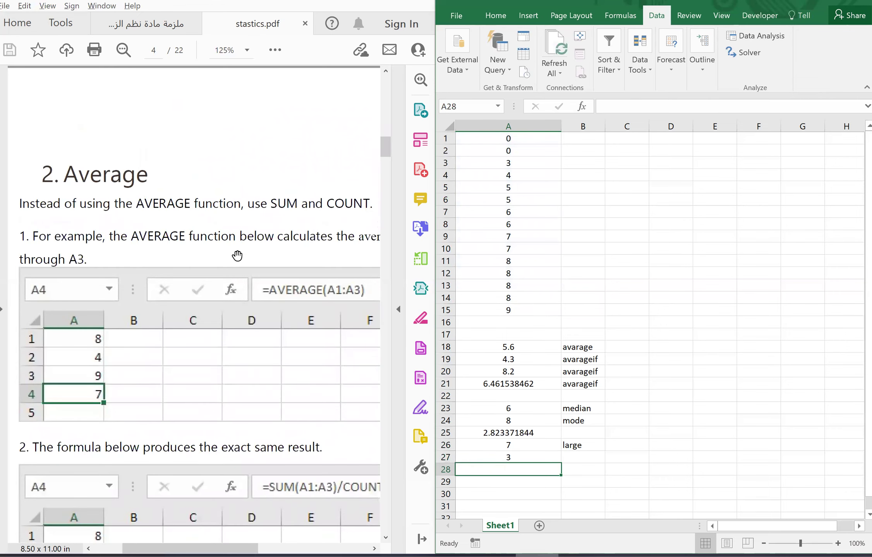
{"action": "scroll", "coordinate": [253, 266], "scroll_direction": "down", "scroll_amount": 2}
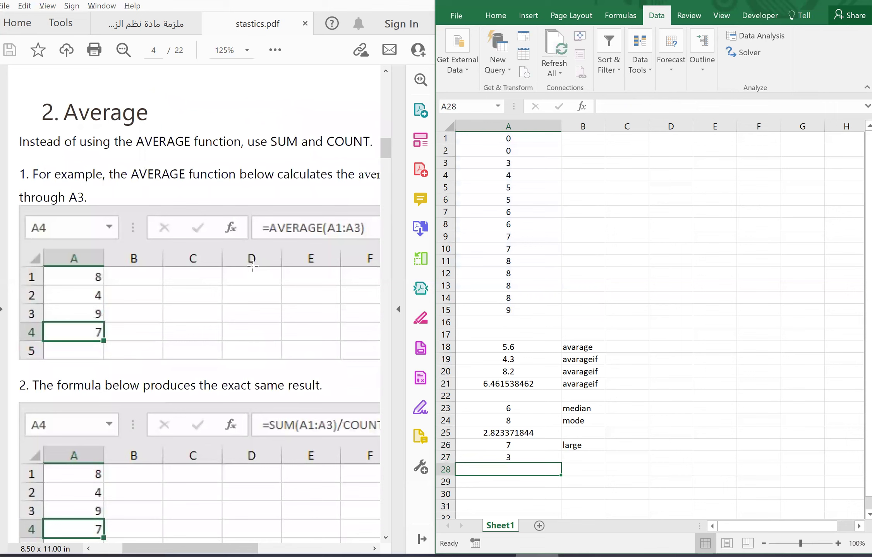
{"action": "scroll", "coordinate": [253, 265], "scroll_direction": "down", "scroll_amount": 2}
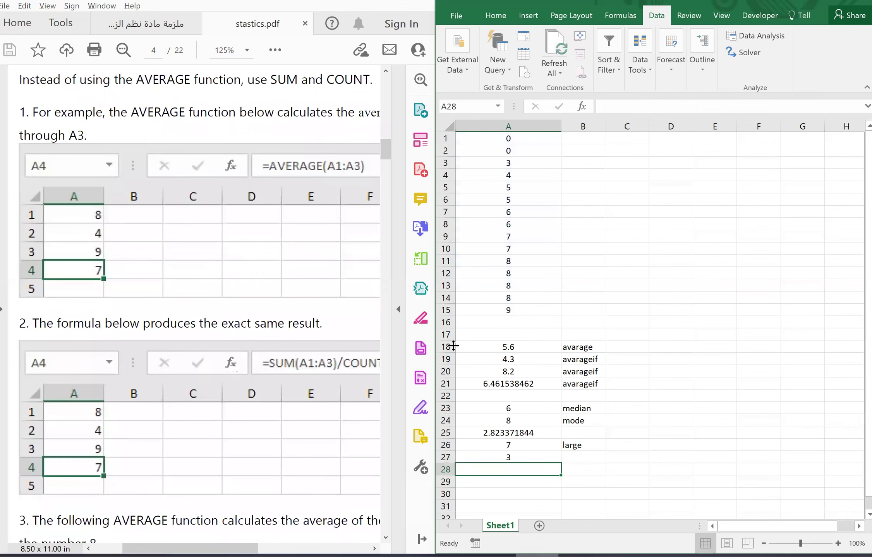
{"action": "scroll", "coordinate": [308, 295], "scroll_direction": "down", "scroll_amount": 3}
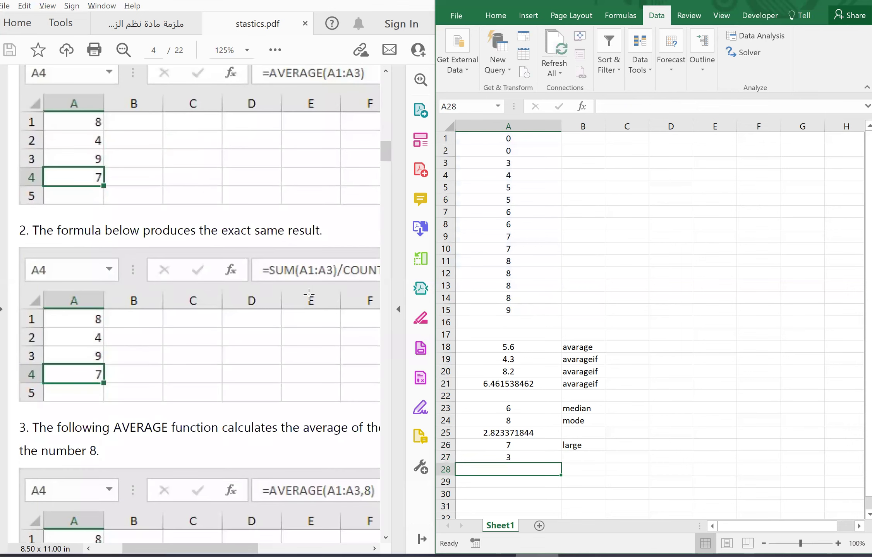
{"action": "scroll", "coordinate": [303, 281], "scroll_direction": "right", "scroll_amount": 2}
{"action": "scroll", "coordinate": [303, 282], "scroll_direction": "right", "scroll_amount": 3}
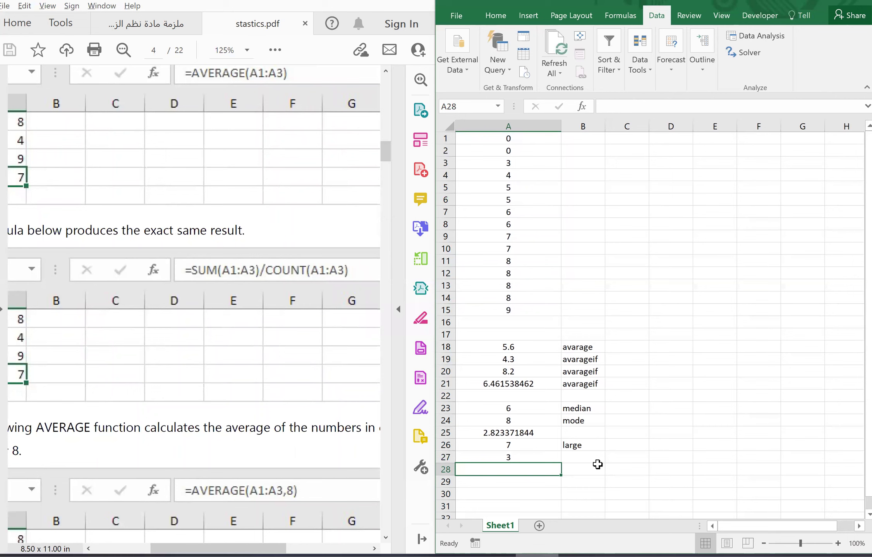
{"action": "left_click", "coordinate": [578, 459]}
{"action": "type", "text": "small"}
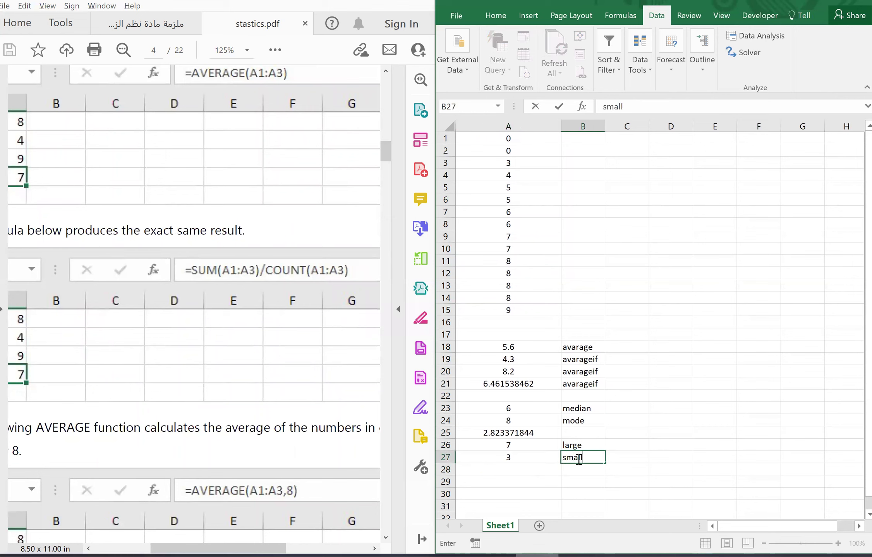
{"action": "key", "text": "Return"}
Step: Enter =AVERAGE(A1:A15) in A28, giving 5.6
{"action": "key", "text": "Left"}
{"action": "type", "text": "="}
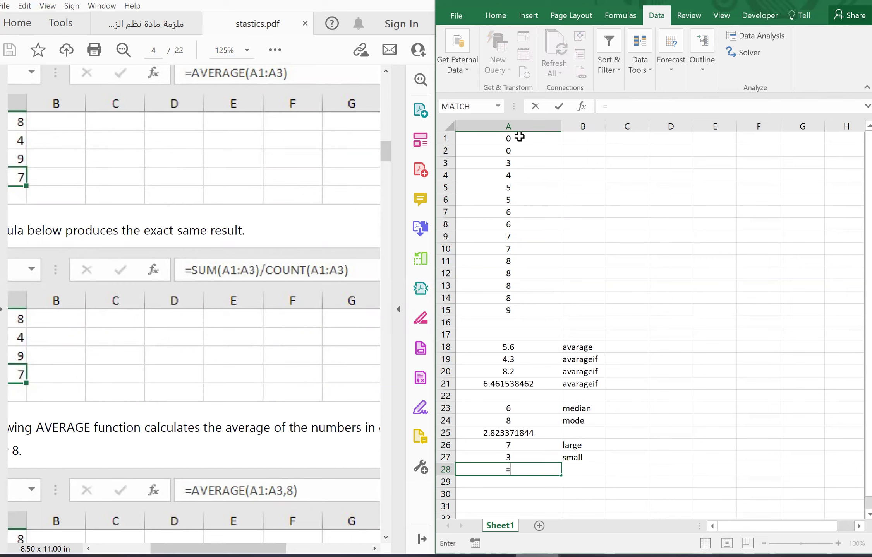
{"action": "type", "text": "av"}
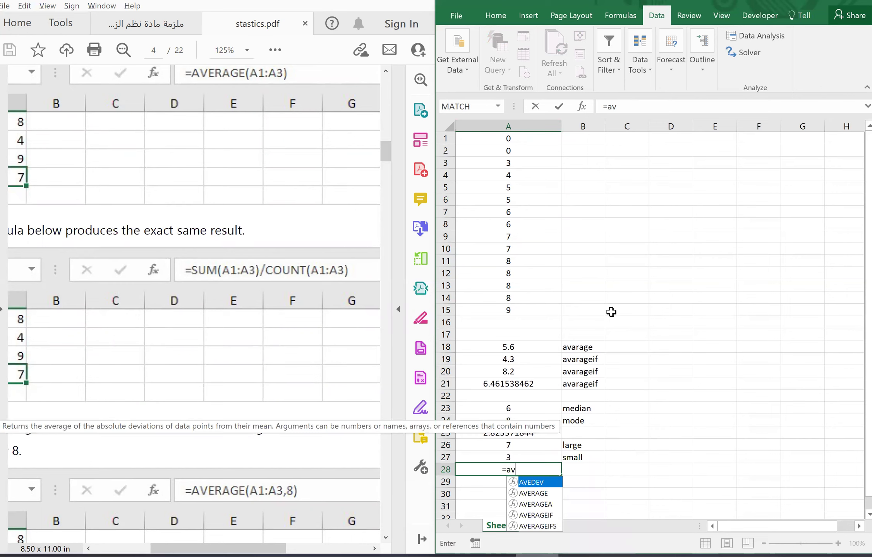
{"action": "key", "text": "Down"}
{"action": "key", "text": "Down"}
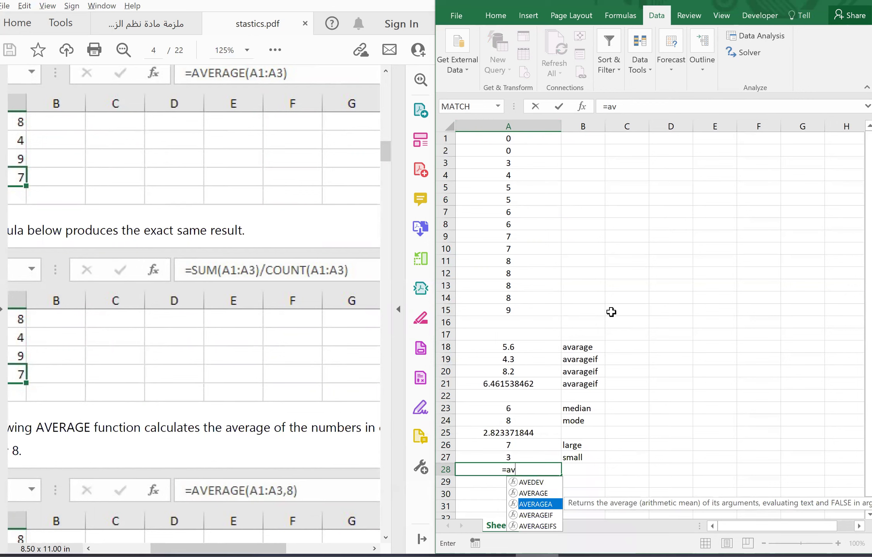
{"action": "key", "text": "Up"}
{"action": "type", "text": "`"}
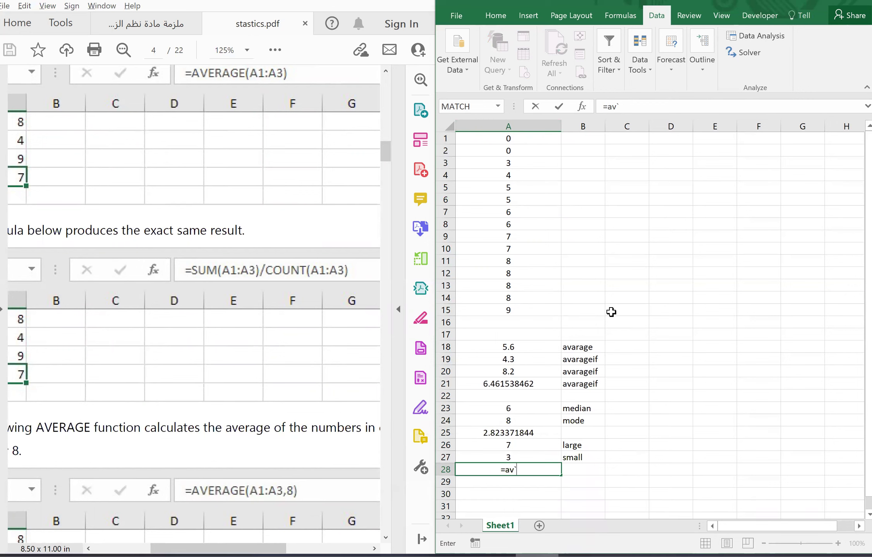
{"action": "key", "text": "BackSpace"}
{"action": "key", "text": "Down"}
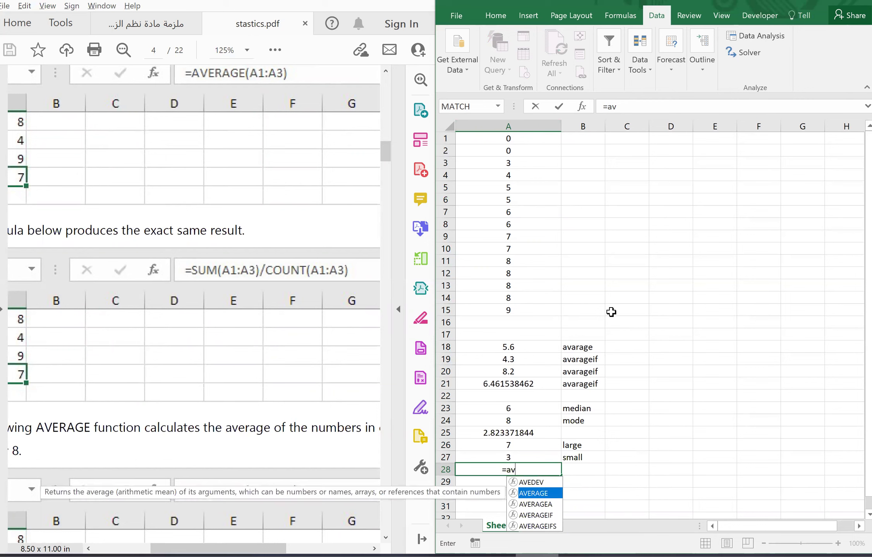
{"action": "key", "text": "Tab"}
{"action": "left_click_drag", "start_coordinate": [501, 138], "coordinate": [507, 312]}
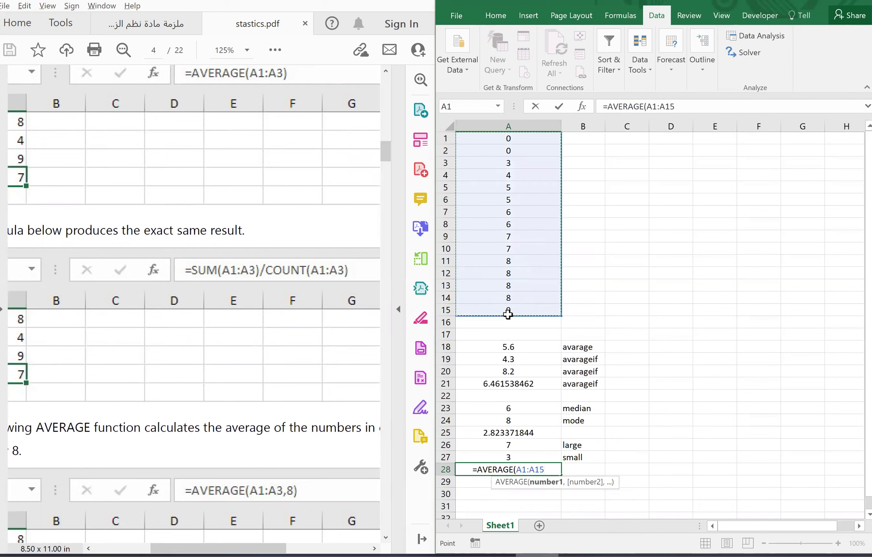
{"action": "key", "text": "Return"}
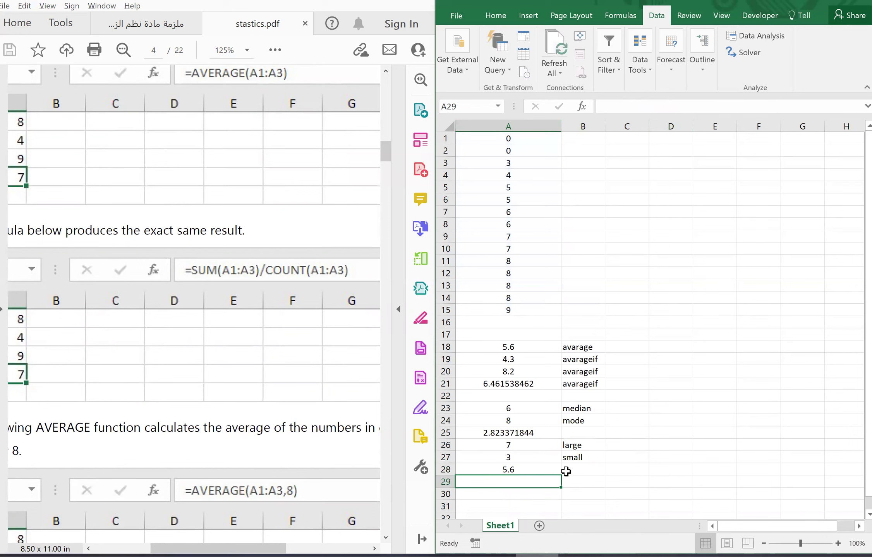
Step: Enter =SUM(A1:A15)/COUNT(A1:A15) in A29 and compare it with A28's AVERAGE formula
{"action": "left_click", "coordinate": [573, 470]}
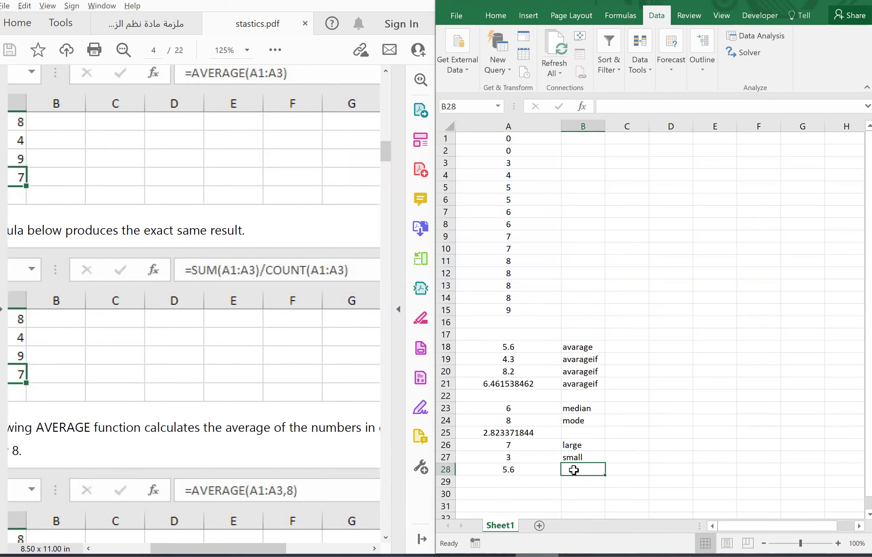
{"action": "left_click", "coordinate": [514, 483]}
{"action": "type", "text": "="}
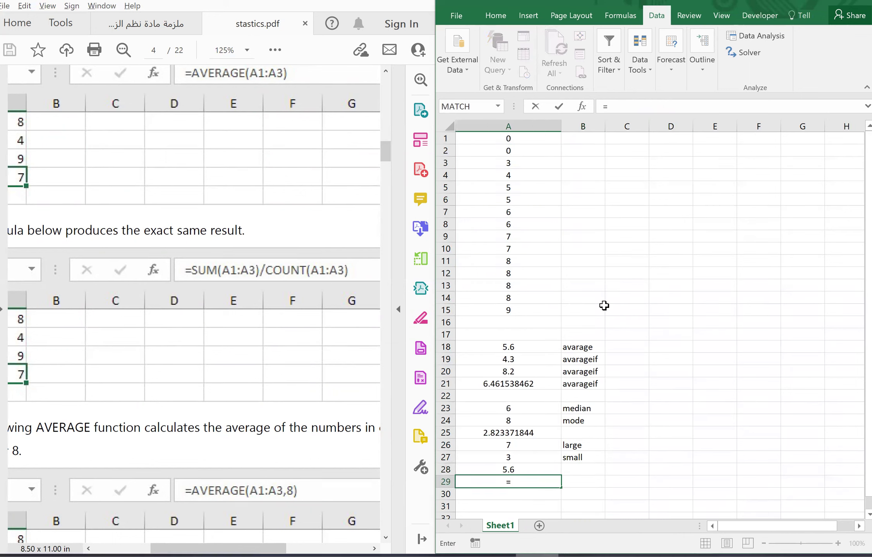
{"action": "type", "text": "sum"}
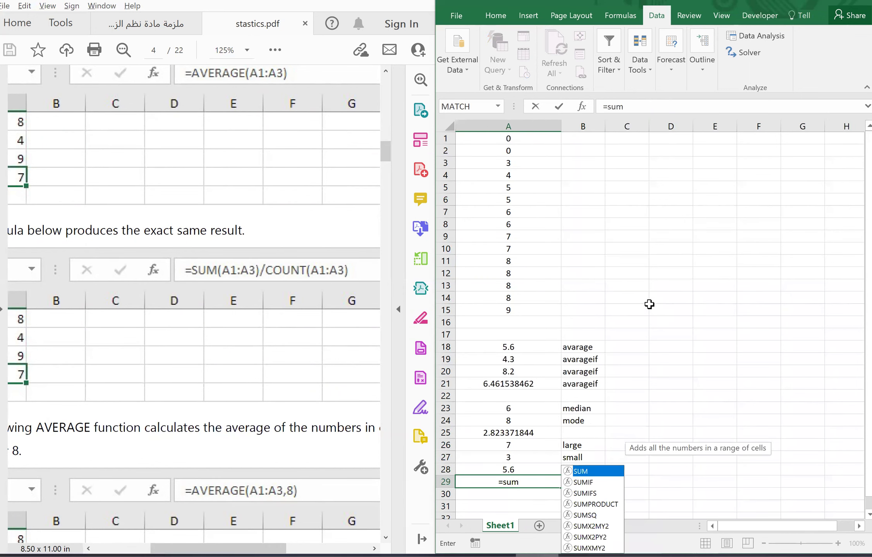
{"action": "type", "text": "("}
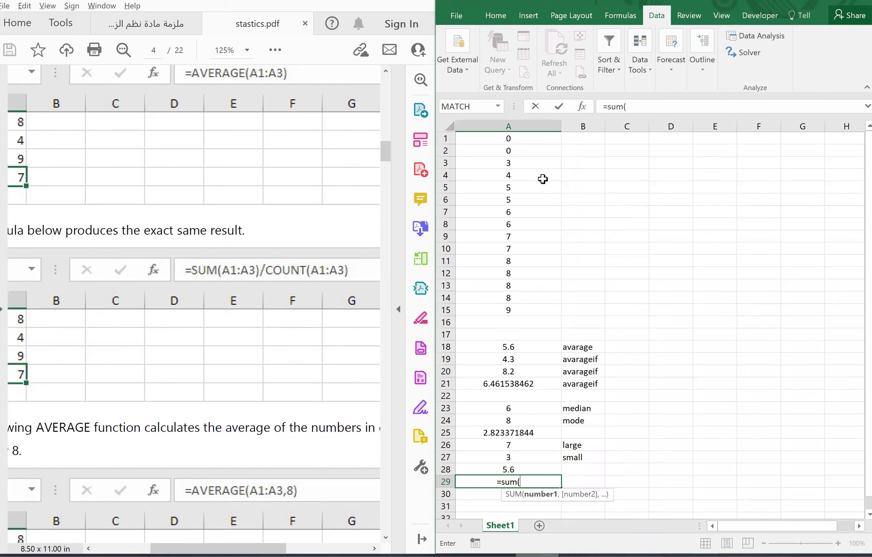
{"action": "left_click_drag", "start_coordinate": [522, 138], "coordinate": [523, 310]}
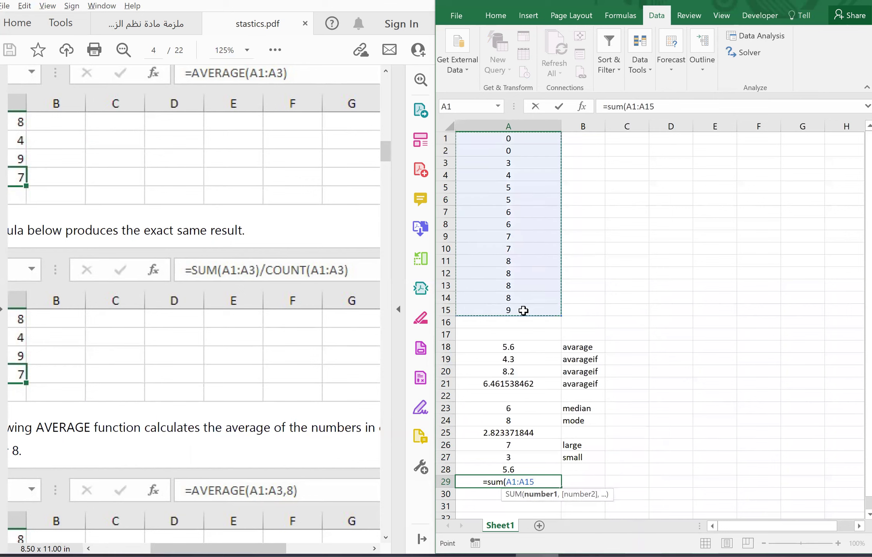
{"action": "type", "text": ")/"}
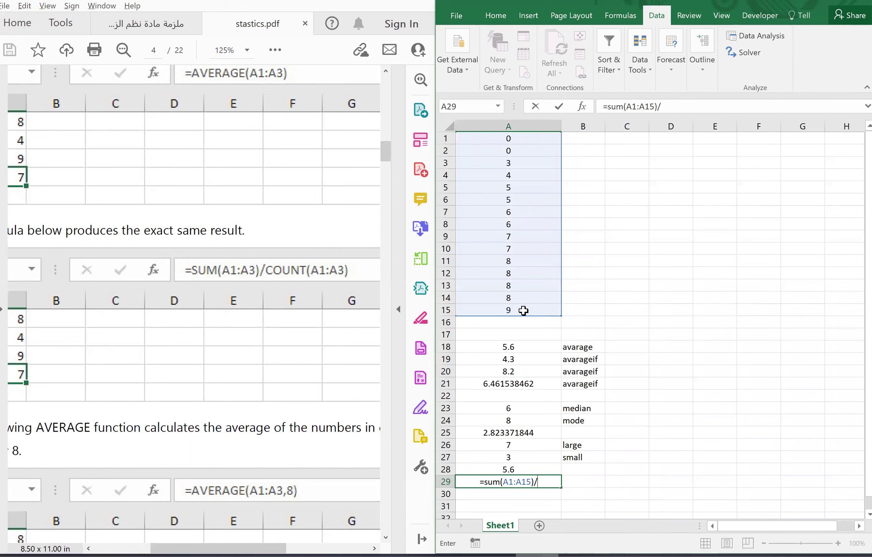
{"action": "type", "text": "coun"}
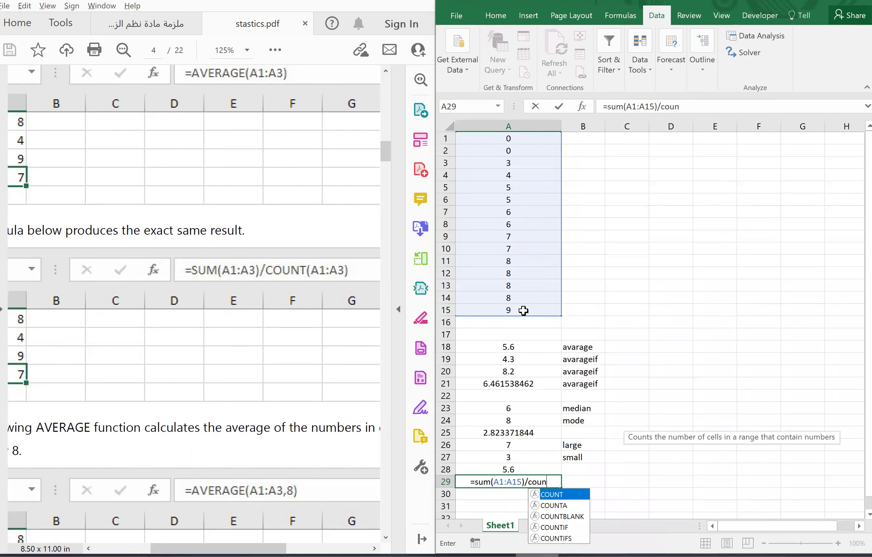
{"action": "type", "text": "t("}
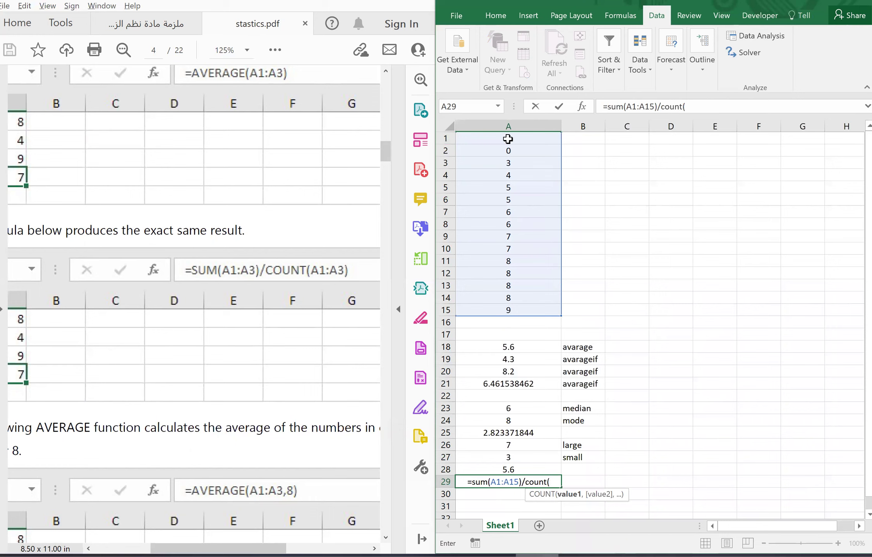
{"action": "left_click_drag", "start_coordinate": [507, 139], "coordinate": [511, 307]}
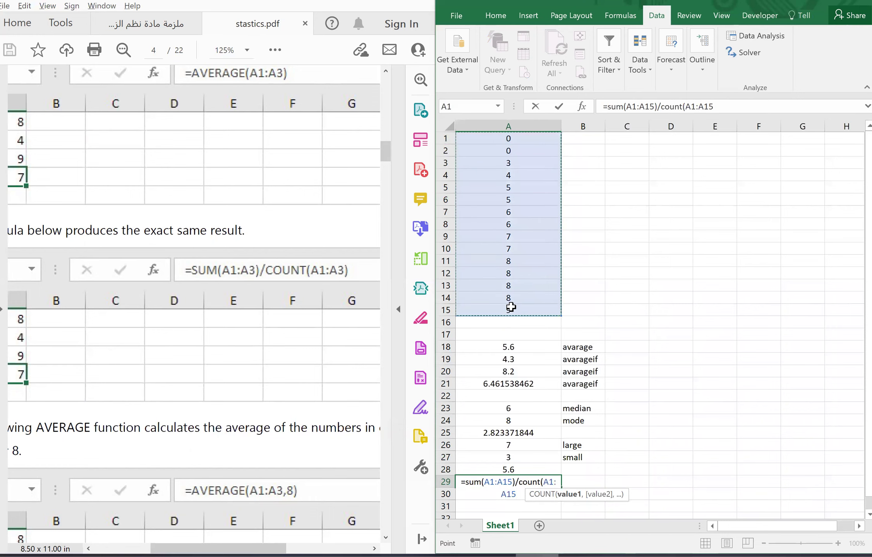
{"action": "type", "text": ")"}
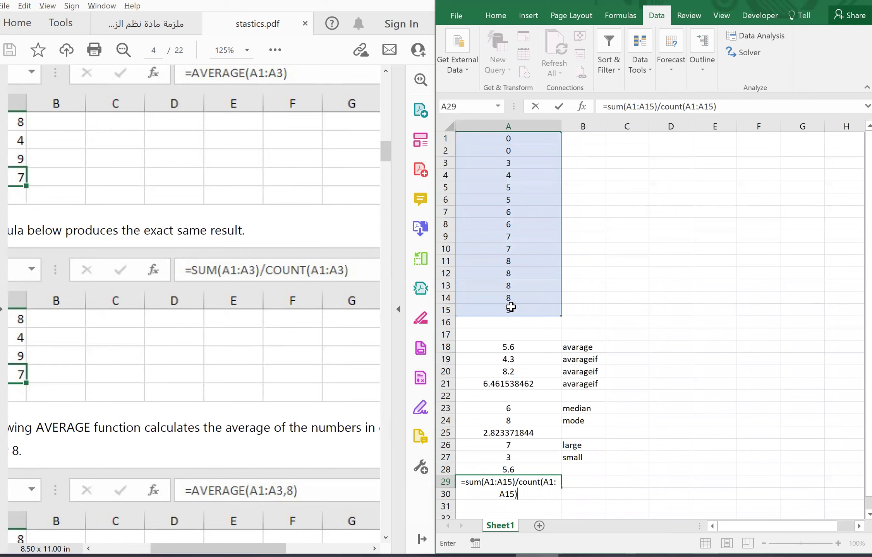
{"action": "key", "text": "Return"}
{"action": "left_click", "coordinate": [556, 481]}
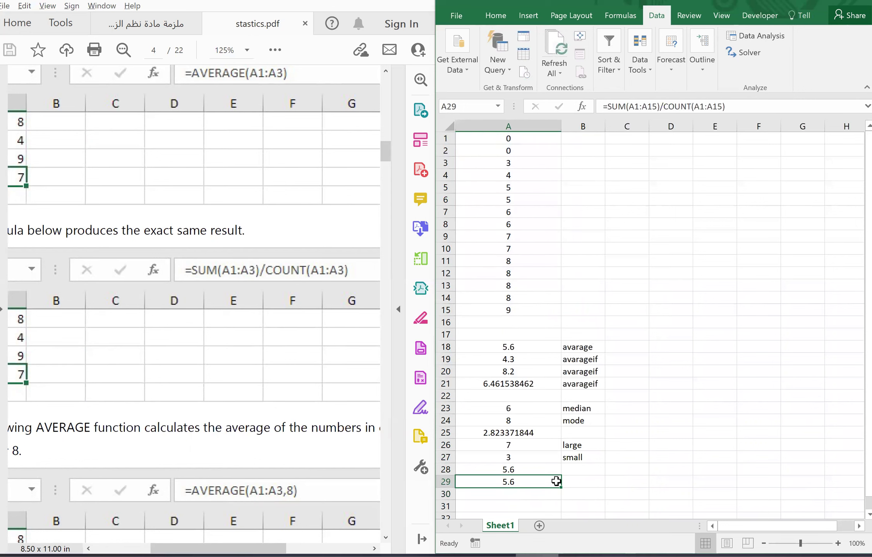
{"action": "left_click", "coordinate": [556, 469]}
Step: Deselect the Excel results, then scroll the PDF from page 4 to page 5's AverageA formula and 4.4 example
{"action": "left_click", "coordinate": [574, 470]}
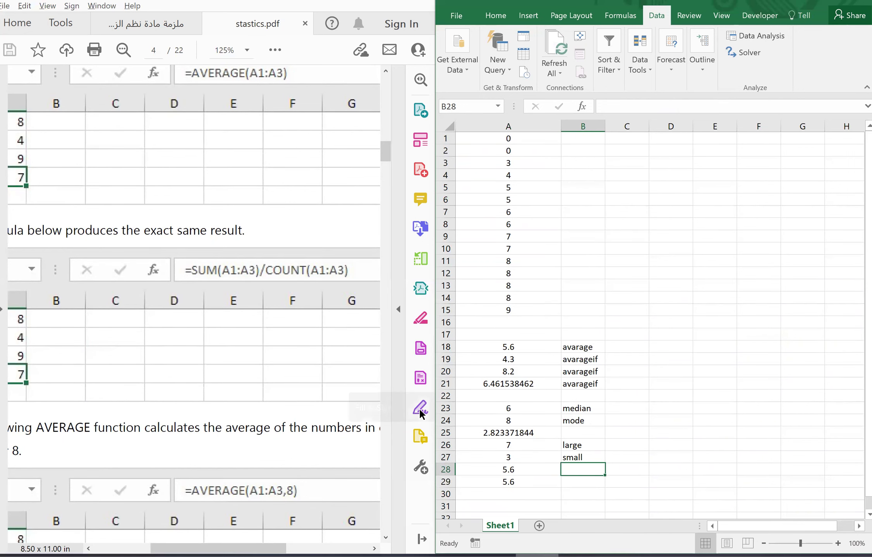
{"action": "scroll", "coordinate": [290, 325], "scroll_direction": "left", "scroll_amount": 2}
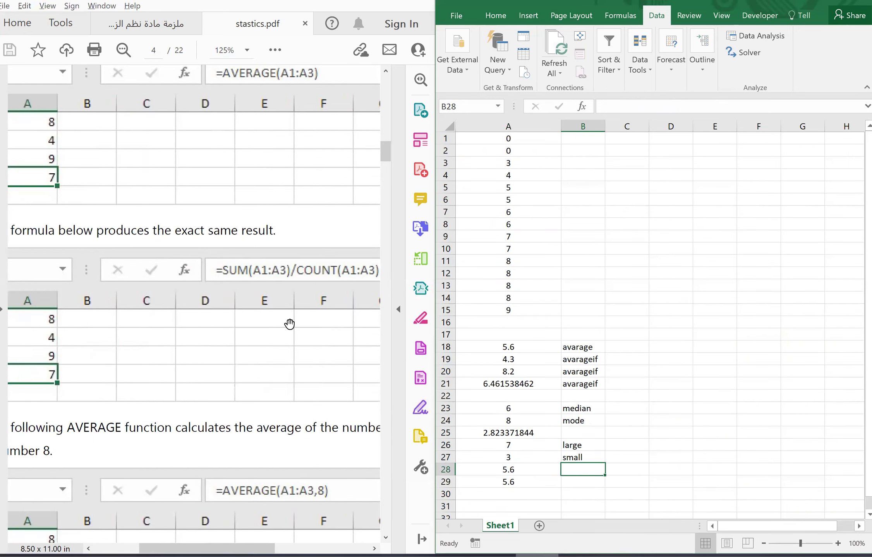
{"action": "scroll", "coordinate": [289, 324], "scroll_direction": "left", "scroll_amount": 2}
{"action": "scroll", "coordinate": [289, 324], "scroll_direction": "left", "scroll_amount": 2}
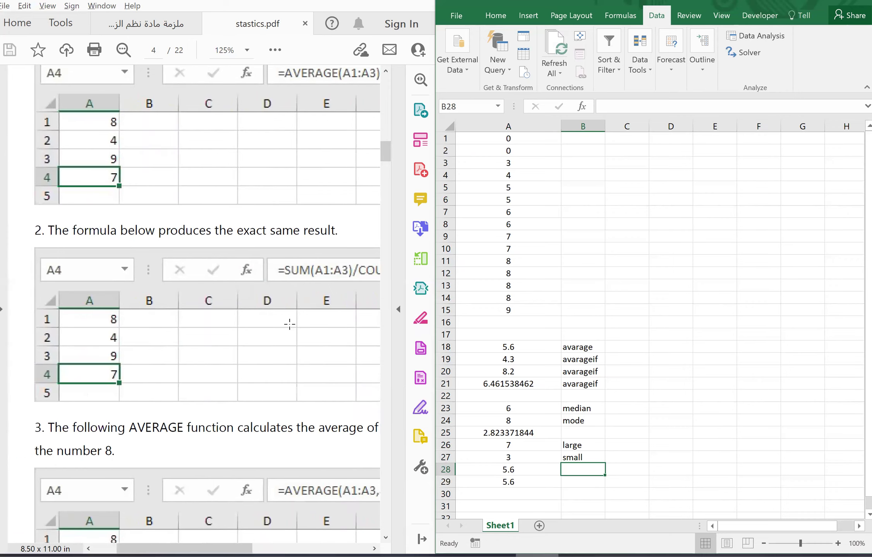
{"action": "scroll", "coordinate": [290, 324], "scroll_direction": "down", "scroll_amount": 1}
{"action": "scroll", "coordinate": [289, 325], "scroll_direction": "down", "scroll_amount": 2}
{"action": "scroll", "coordinate": [290, 324], "scroll_direction": "down", "scroll_amount": 1}
{"action": "scroll", "coordinate": [289, 325], "scroll_direction": "right", "scroll_amount": 2}
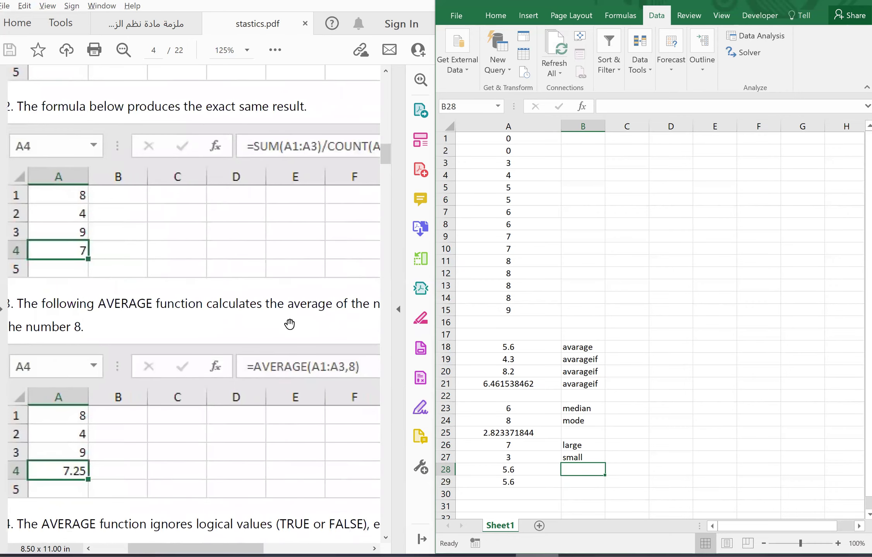
{"action": "scroll", "coordinate": [289, 325], "scroll_direction": "left", "scroll_amount": 1}
{"action": "scroll", "coordinate": [290, 324], "scroll_direction": "left", "scroll_amount": 1}
{"action": "scroll", "coordinate": [290, 324], "scroll_direction": "down", "scroll_amount": 1}
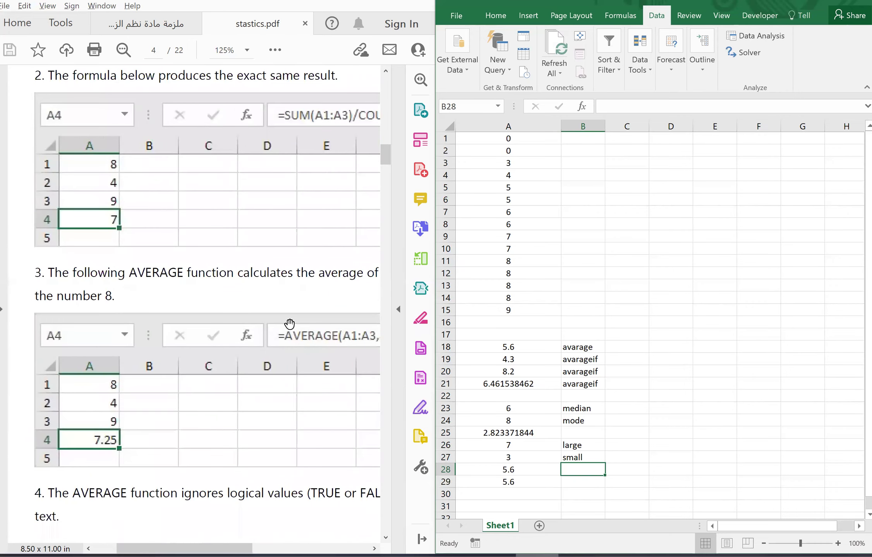
{"action": "scroll", "coordinate": [290, 325], "scroll_direction": "down", "scroll_amount": 2}
{"action": "scroll", "coordinate": [290, 325], "scroll_direction": "down", "scroll_amount": 2}
{"action": "scroll", "coordinate": [289, 324], "scroll_direction": "down", "scroll_amount": 3}
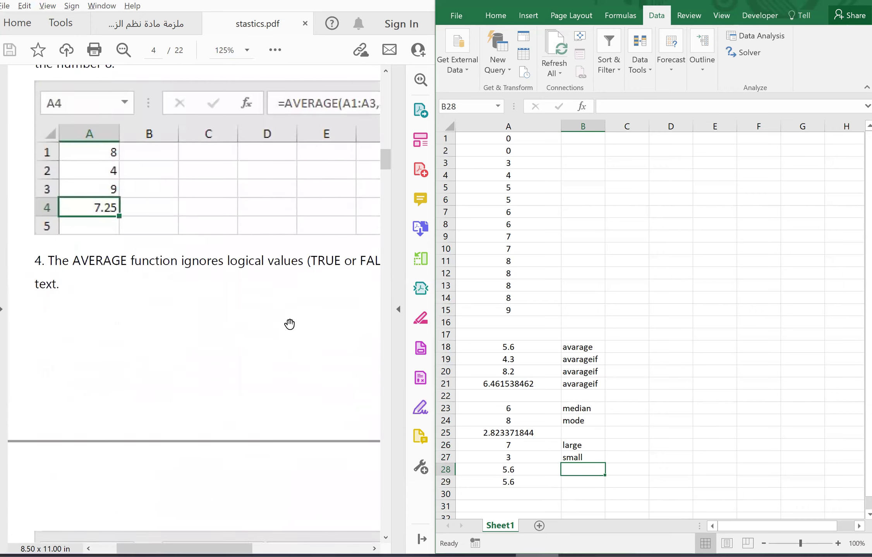
{"action": "scroll", "coordinate": [289, 324], "scroll_direction": "down", "scroll_amount": 3}
{"action": "scroll", "coordinate": [290, 325], "scroll_direction": "down", "scroll_amount": 3}
{"action": "scroll", "coordinate": [290, 325], "scroll_direction": "right", "scroll_amount": 1}
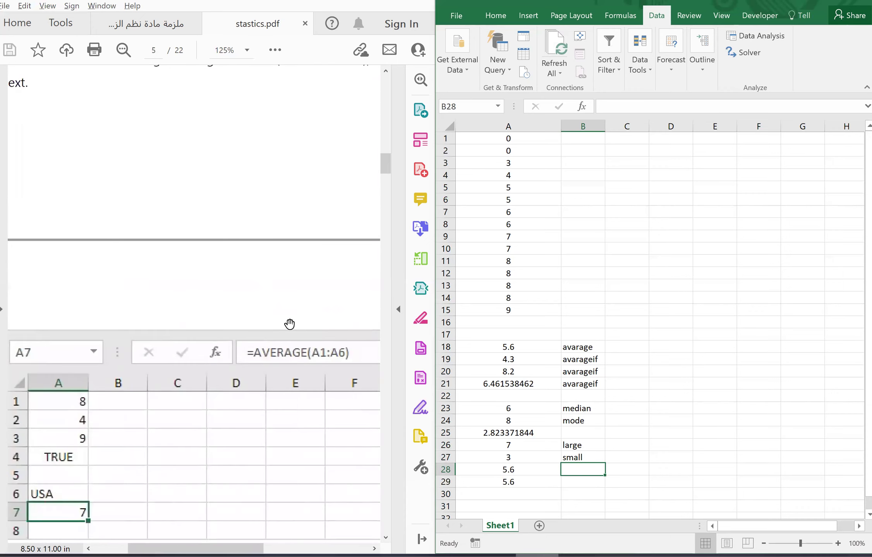
{"action": "scroll", "coordinate": [289, 325], "scroll_direction": "down", "scroll_amount": 1}
{"action": "scroll", "coordinate": [290, 324], "scroll_direction": "left", "scroll_amount": 3}
{"action": "scroll", "coordinate": [289, 325], "scroll_direction": "up", "scroll_amount": 2}
{"action": "scroll", "coordinate": [290, 324], "scroll_direction": "up", "scroll_amount": 2}
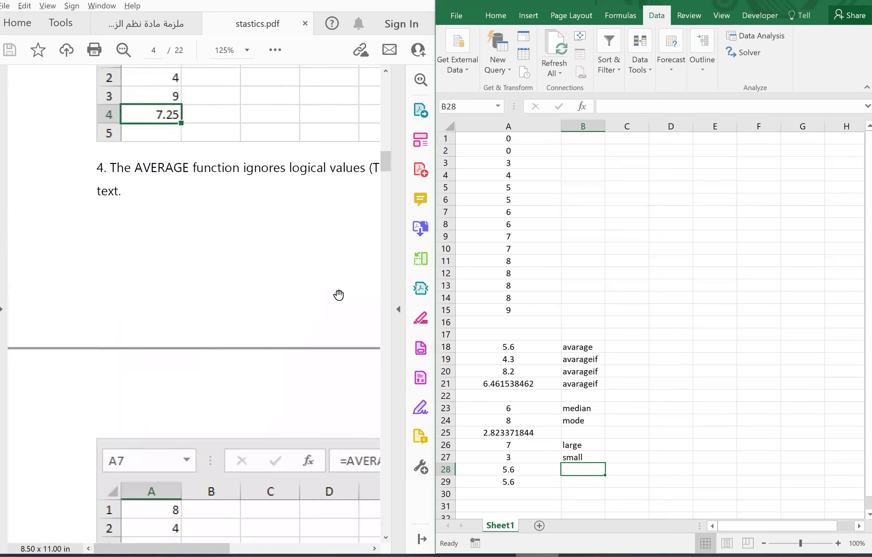
{"action": "scroll", "coordinate": [288, 230], "scroll_direction": "up", "scroll_amount": 1}
{"action": "scroll", "coordinate": [288, 230], "scroll_direction": "right", "scroll_amount": 2}
{"action": "scroll", "coordinate": [289, 230], "scroll_direction": "right", "scroll_amount": 1}
{"action": "scroll", "coordinate": [289, 230], "scroll_direction": "left", "scroll_amount": 3}
{"action": "scroll", "coordinate": [288, 230], "scroll_direction": "up", "scroll_amount": 1}
{"action": "scroll", "coordinate": [289, 230], "scroll_direction": "down", "scroll_amount": 2}
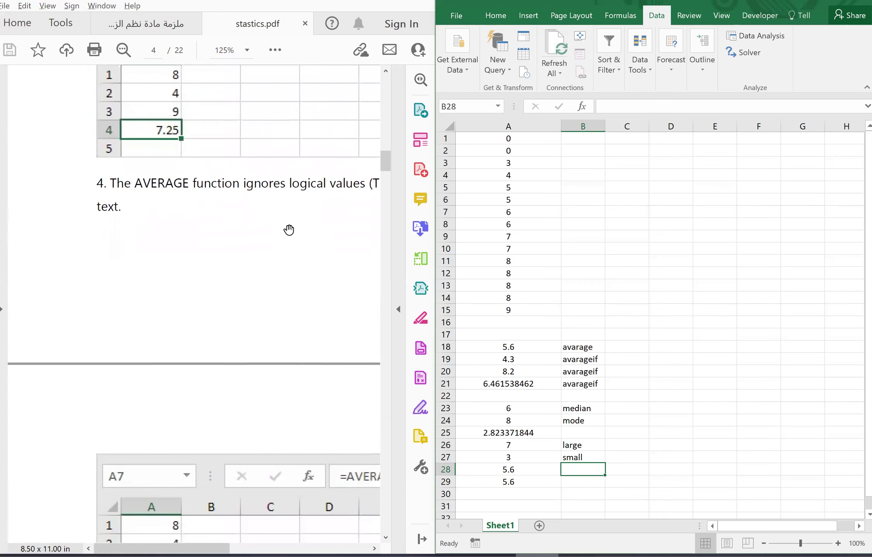
{"action": "scroll", "coordinate": [288, 230], "scroll_direction": "up", "scroll_amount": 5}
{"action": "scroll", "coordinate": [289, 230], "scroll_direction": "down", "scroll_amount": 10}
{"action": "scroll", "coordinate": [289, 230], "scroll_direction": "down", "scroll_amount": 2}
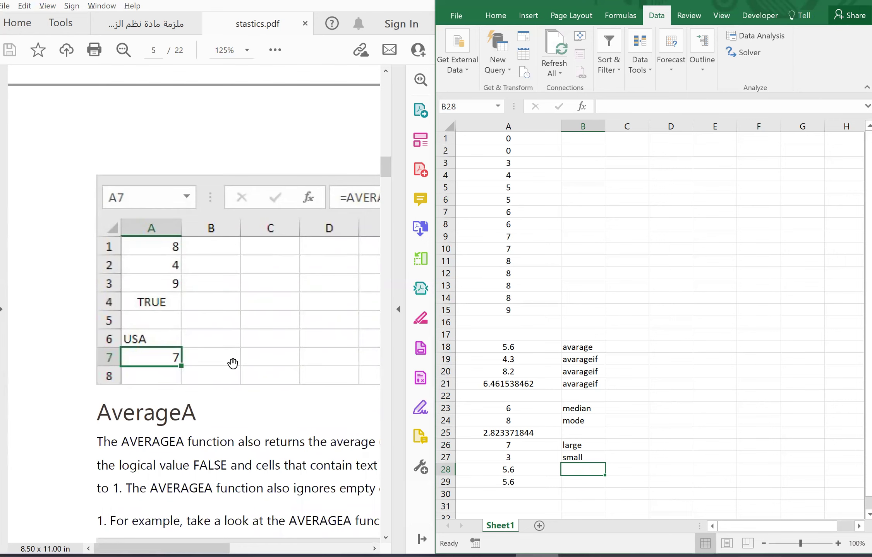
{"action": "scroll", "coordinate": [232, 364], "scroll_direction": "down", "scroll_amount": 3}
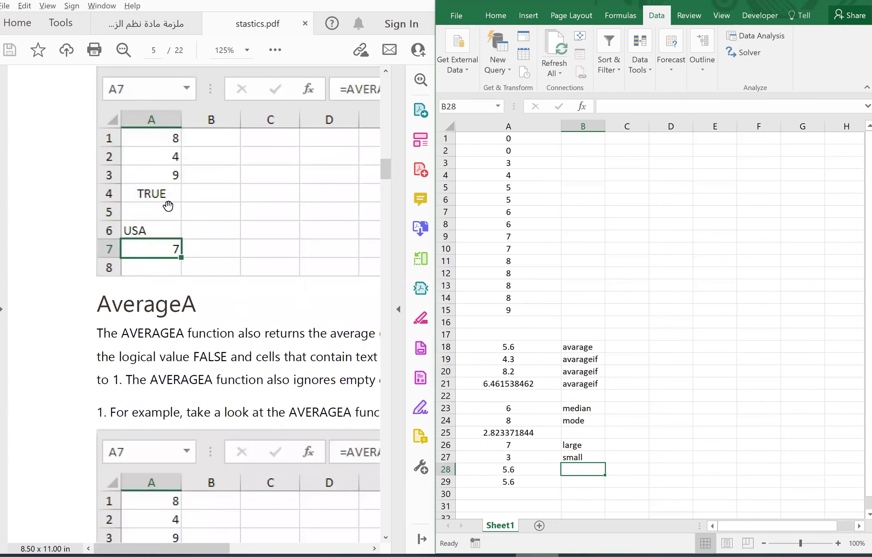
{"action": "scroll", "coordinate": [268, 277], "scroll_direction": "down", "scroll_amount": 5}
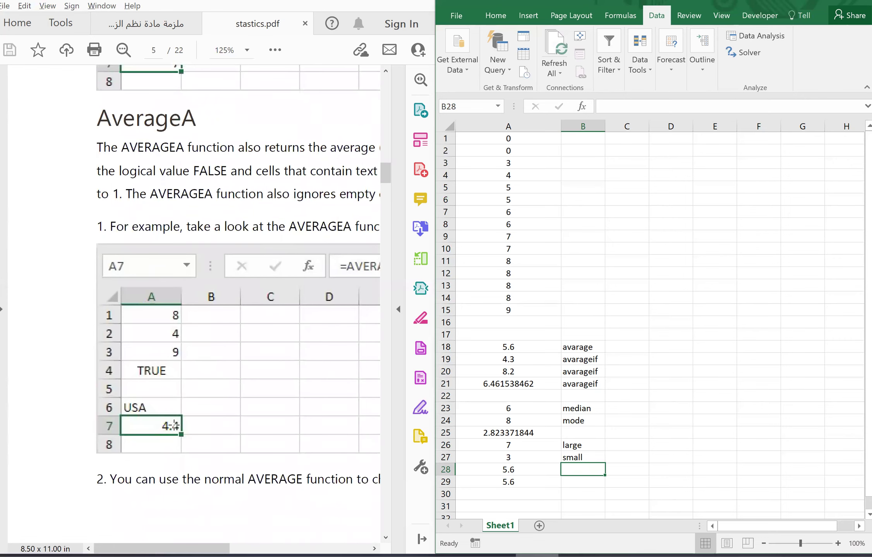
{"action": "scroll", "coordinate": [258, 216], "scroll_direction": "right", "scroll_amount": 2}
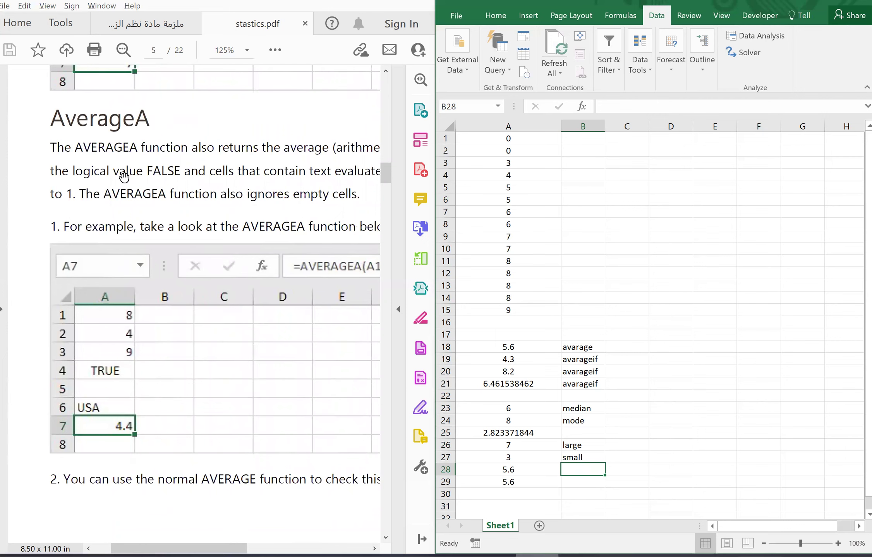
{"action": "scroll", "coordinate": [268, 213], "scroll_direction": "right", "scroll_amount": 2}
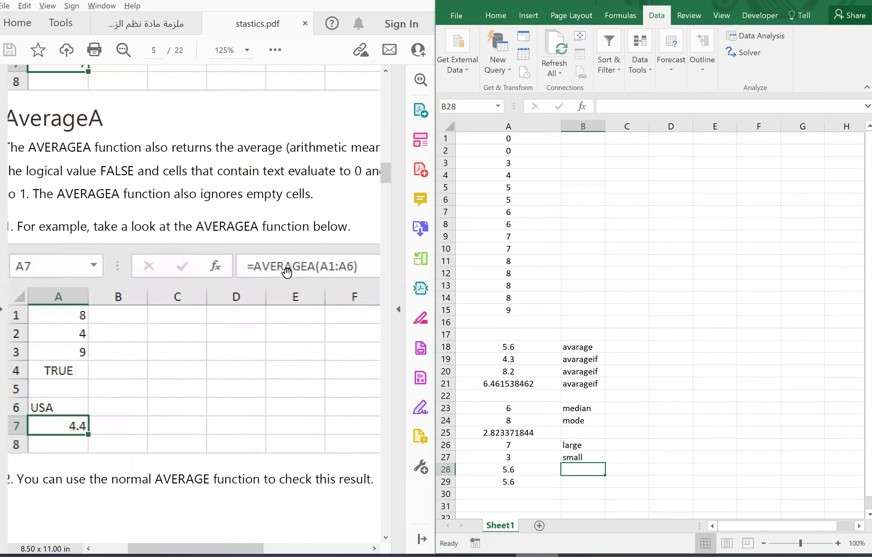
Step: Scroll past the AverageA example to page 6's Average Top 3 section showing the 9.5 AVERAGE example
{"action": "scroll", "coordinate": [296, 298], "scroll_direction": "left", "scroll_amount": 1}
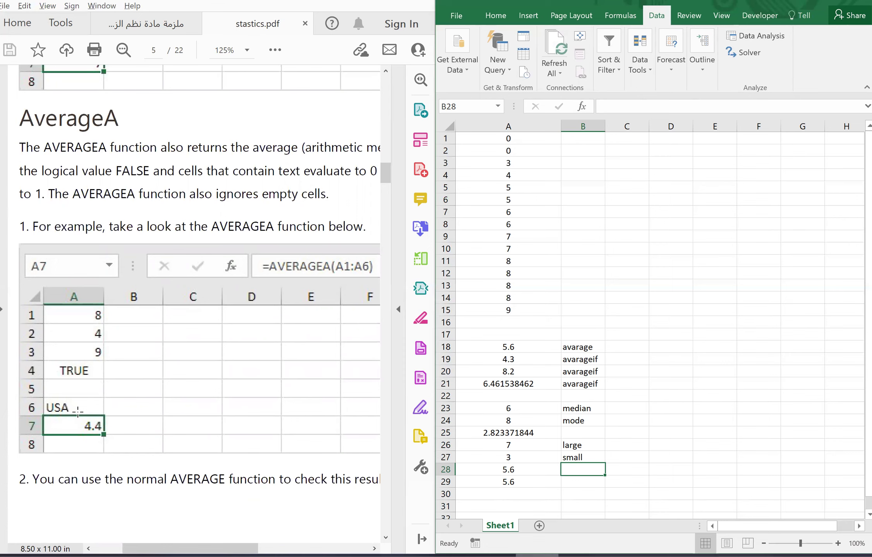
{"action": "scroll", "coordinate": [175, 399], "scroll_direction": "down", "scroll_amount": 2}
{"action": "scroll", "coordinate": [148, 399], "scroll_direction": "down", "scroll_amount": 2}
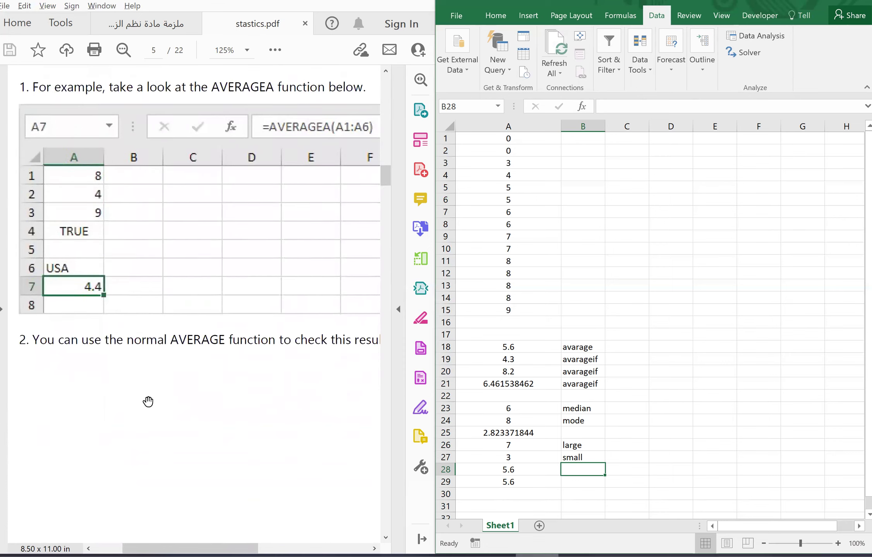
{"action": "scroll", "coordinate": [148, 401], "scroll_direction": "down", "scroll_amount": 4}
{"action": "scroll", "coordinate": [148, 401], "scroll_direction": "up", "scroll_amount": 2}
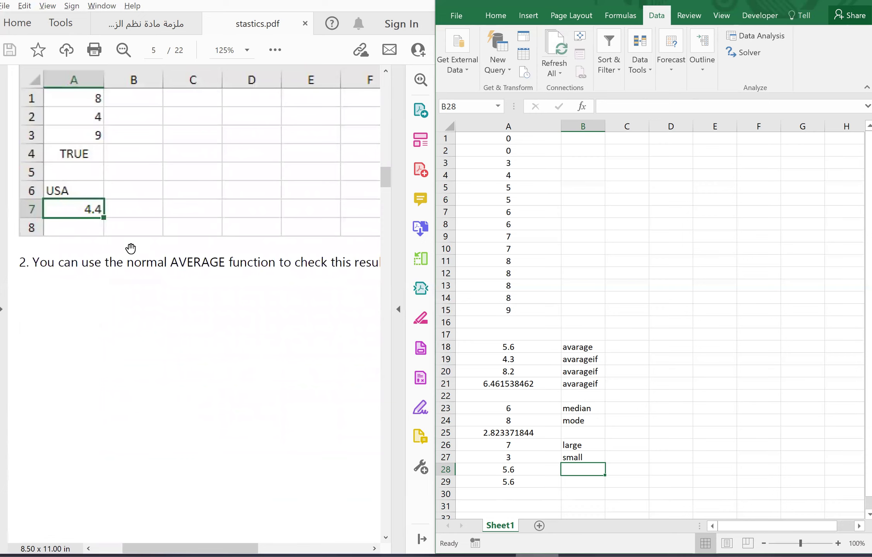
{"action": "scroll", "coordinate": [130, 249], "scroll_direction": "down", "scroll_amount": 2}
{"action": "scroll", "coordinate": [131, 249], "scroll_direction": "down", "scroll_amount": 4}
{"action": "scroll", "coordinate": [130, 249], "scroll_direction": "down", "scroll_amount": 2}
{"action": "scroll", "coordinate": [131, 248], "scroll_direction": "down", "scroll_amount": 2}
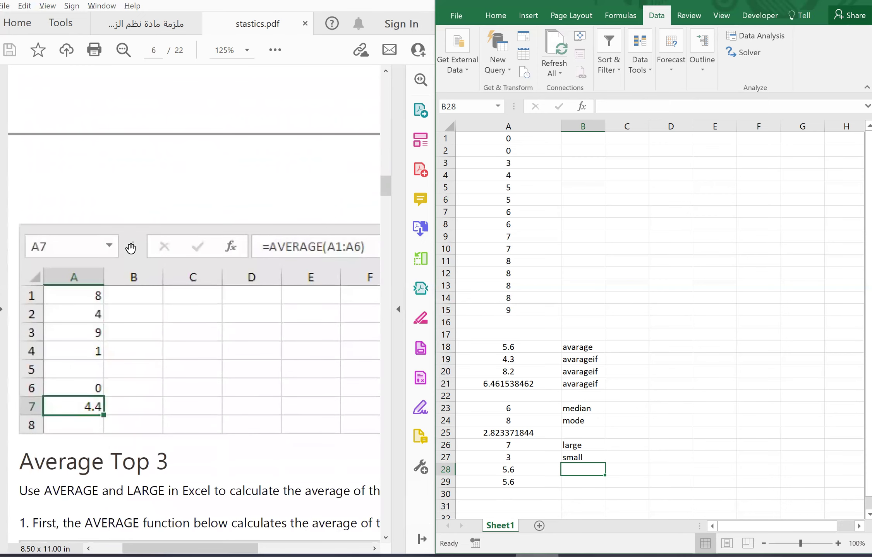
{"action": "scroll", "coordinate": [130, 249], "scroll_direction": "down", "scroll_amount": 2}
{"action": "scroll", "coordinate": [130, 249], "scroll_direction": "down", "scroll_amount": 1}
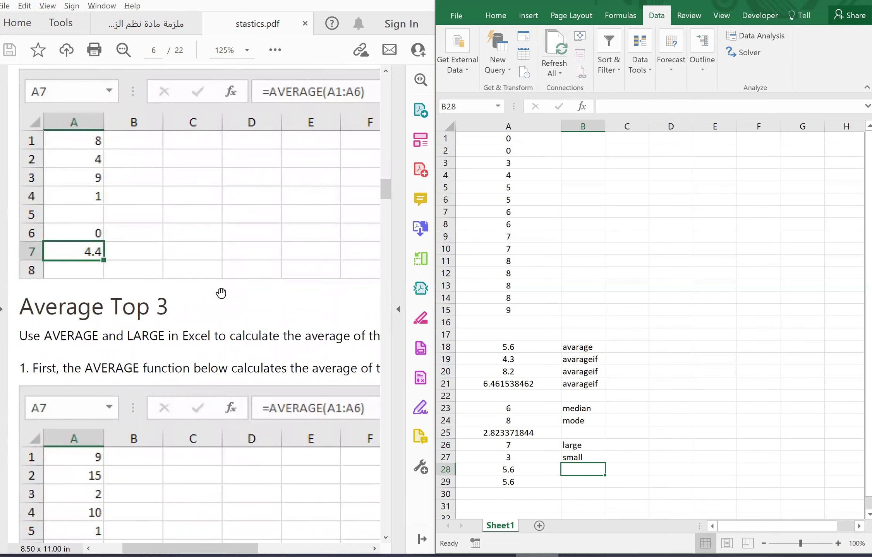
{"action": "scroll", "coordinate": [221, 293], "scroll_direction": "down", "scroll_amount": 1}
{"action": "scroll", "coordinate": [221, 293], "scroll_direction": "down", "scroll_amount": 2}
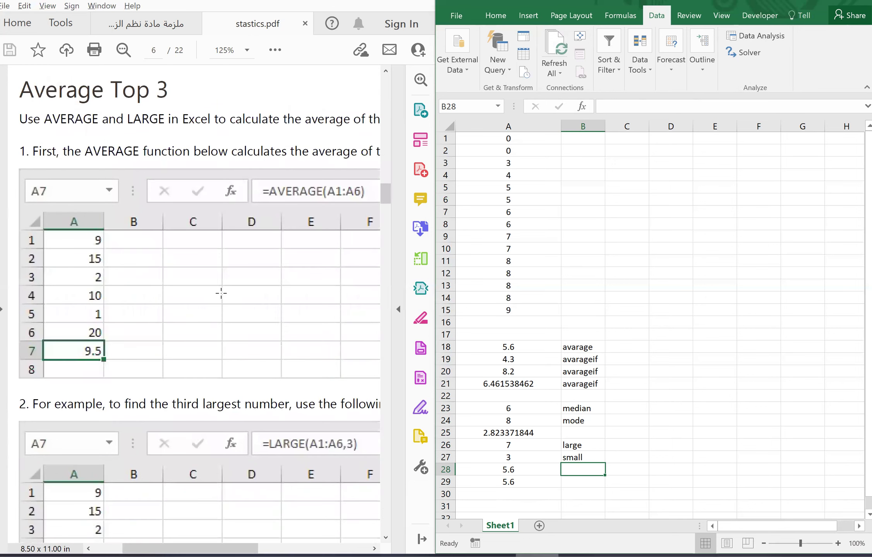
{"action": "scroll", "coordinate": [221, 293], "scroll_direction": "up", "scroll_amount": 1}
{"action": "scroll", "coordinate": [221, 293], "scroll_direction": "up", "scroll_amount": 1}
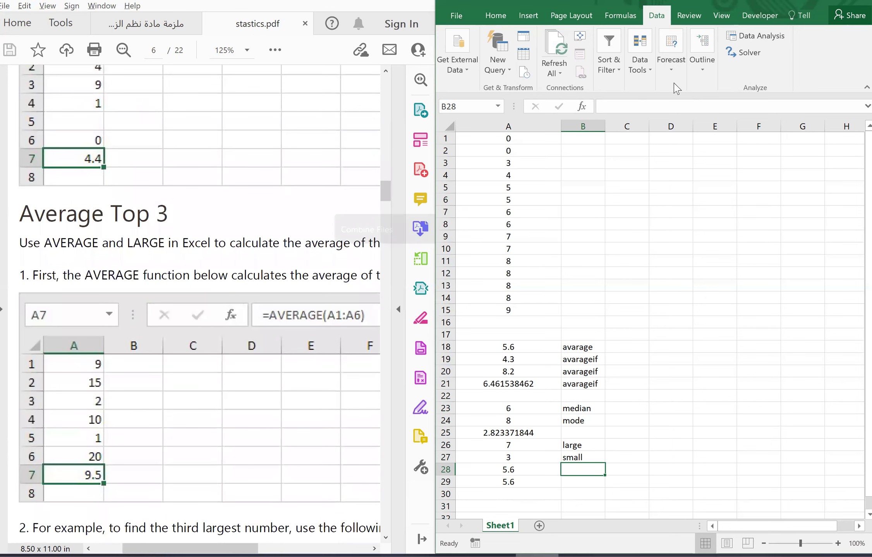